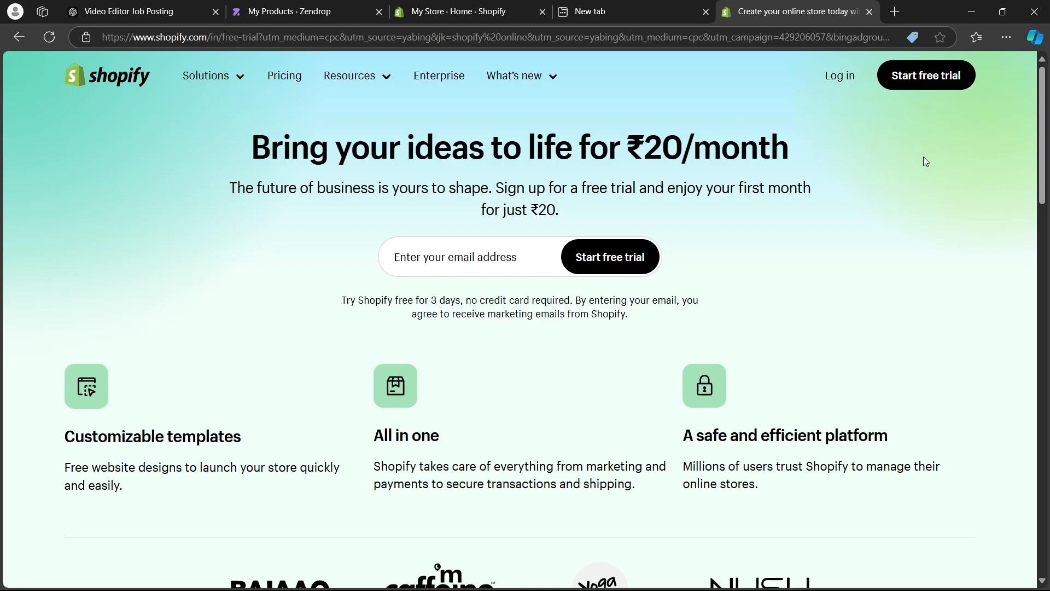
Search the web for "shopify".
{"action": "middle_click", "coordinate": [923, 157]}
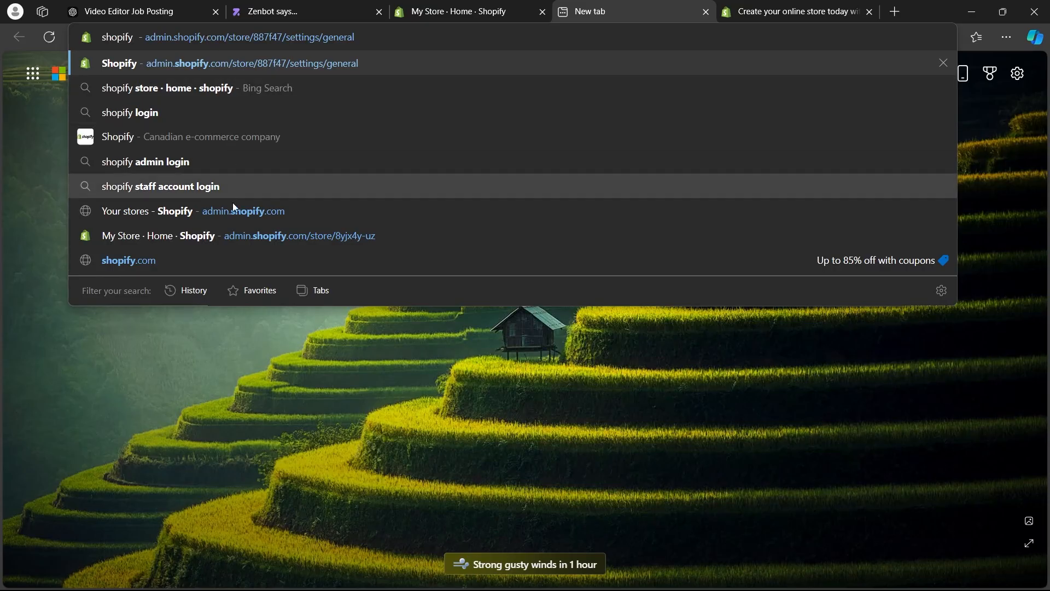
{"action": "left_click", "coordinate": [231, 396]}
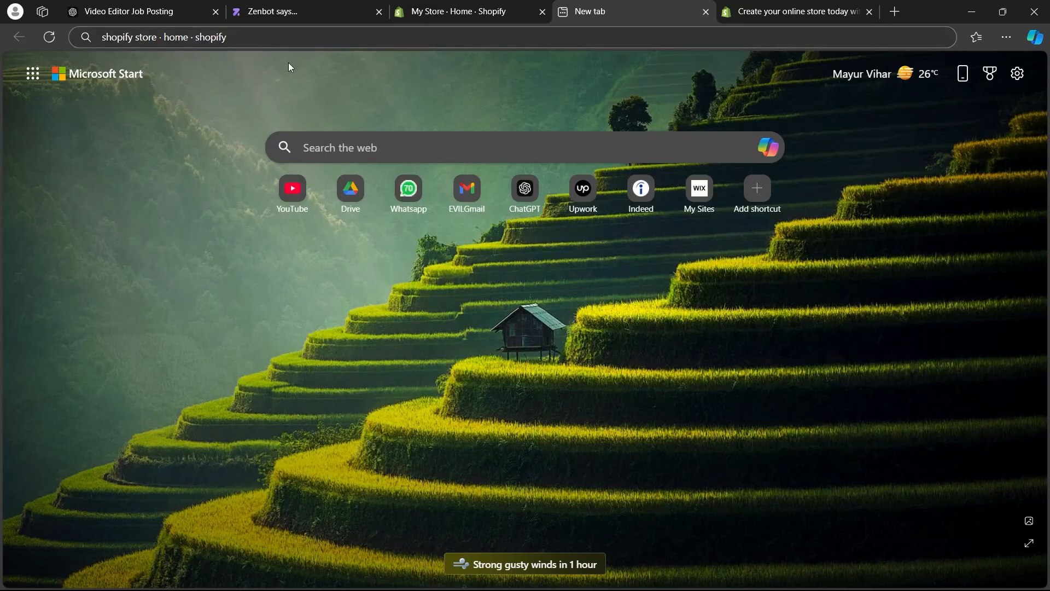
{"action": "left_click_drag", "start_coordinate": [240, 37], "coordinate": [133, 36]}
{"action": "key", "text": "BackSpace"}
{"action": "key", "text": "Return"}
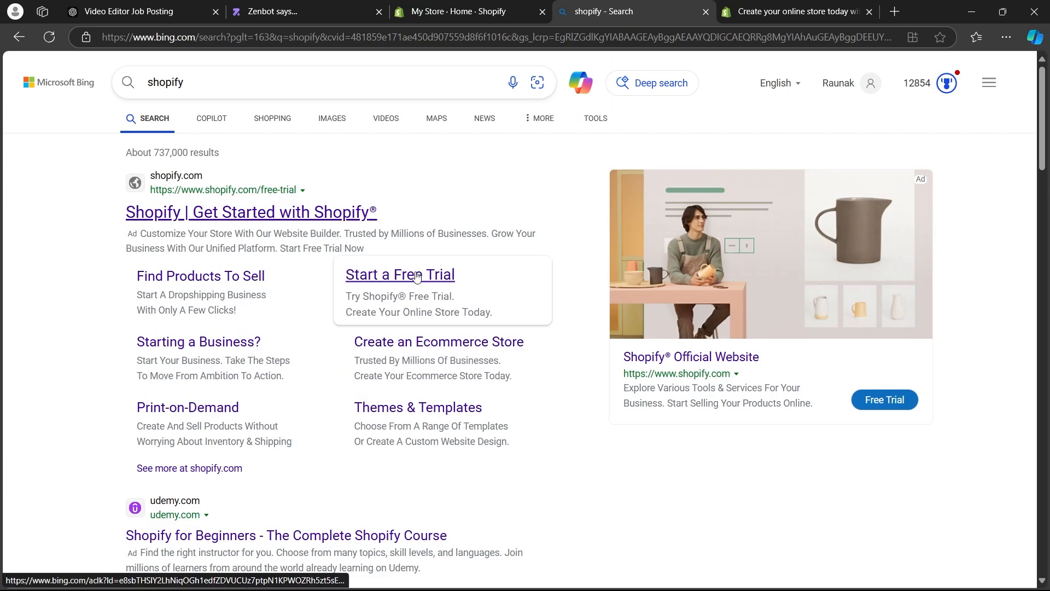
Open Shopify's "Start a Free Trial" search result, close the duplicate trial page and begin the free trial signup.
{"action": "left_click", "coordinate": [437, 280]}
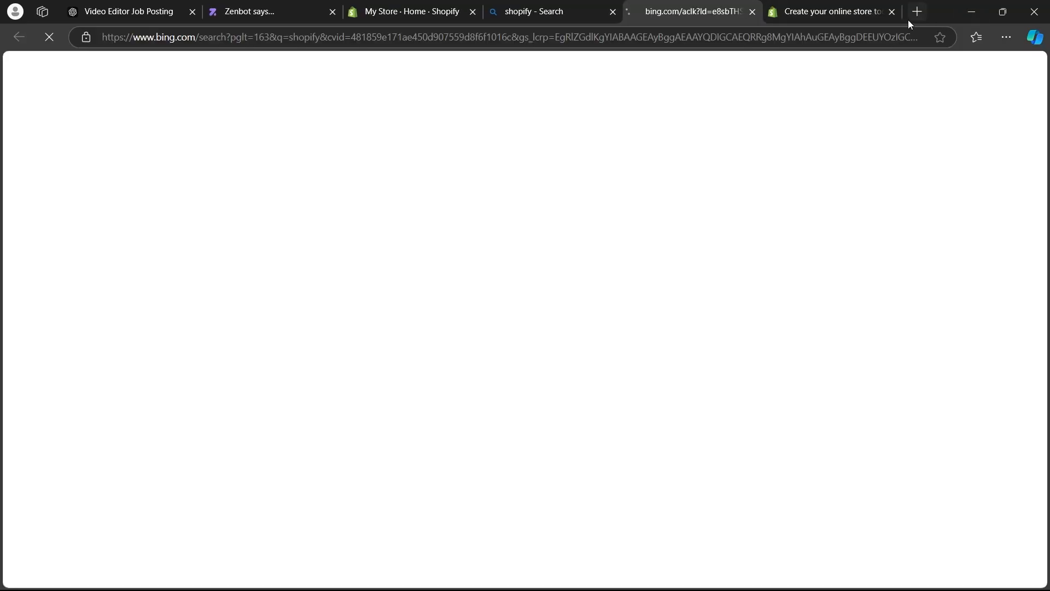
{"action": "left_click", "coordinate": [888, 11]}
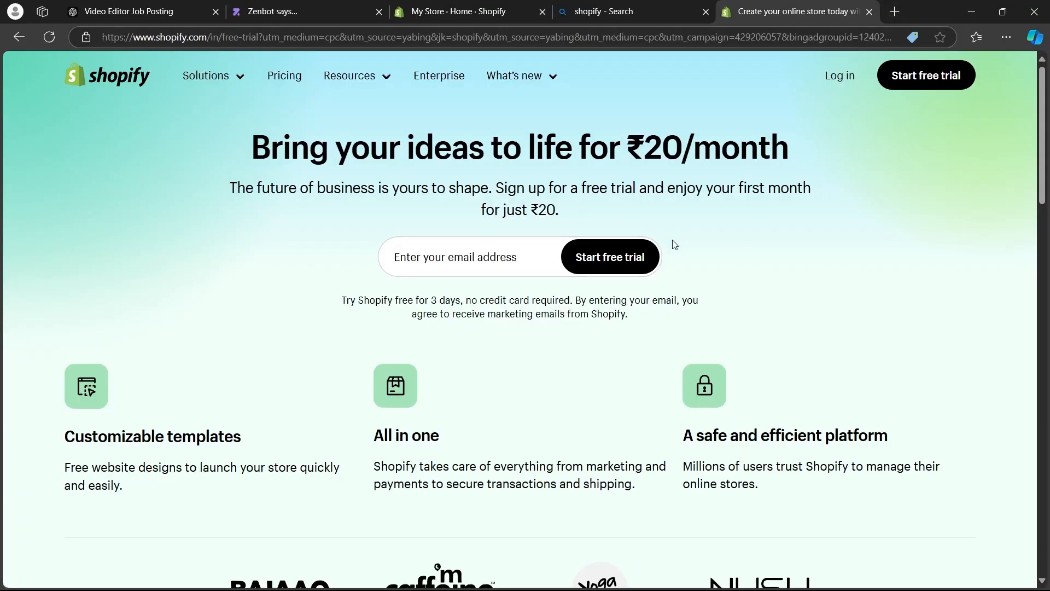
{"action": "left_click", "coordinate": [917, 82]}
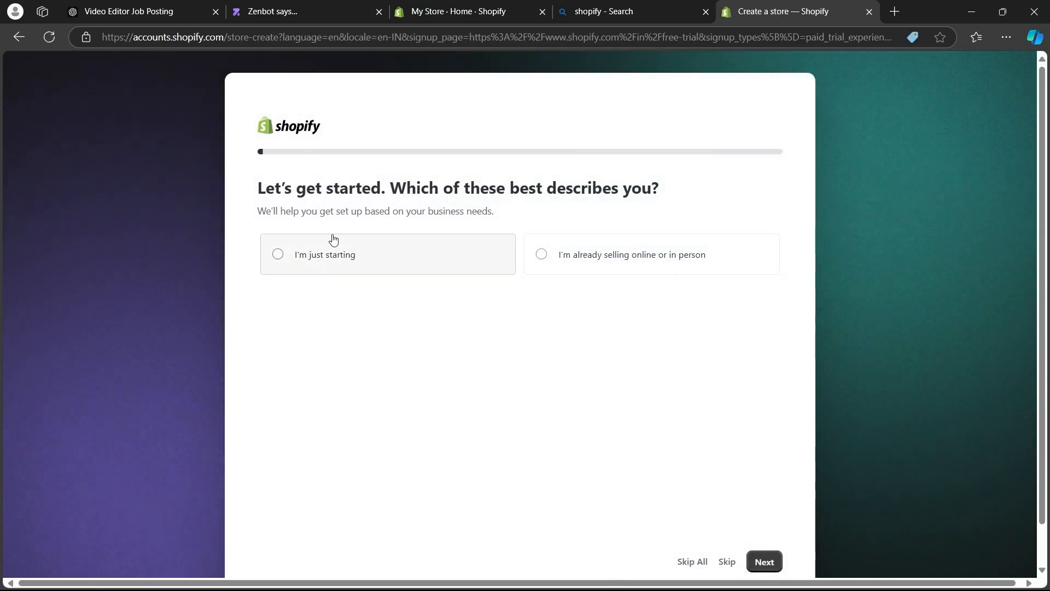
Answer the first signup question with "I'm already selling online or in person" and continue.
{"action": "left_click", "coordinate": [317, 257]}
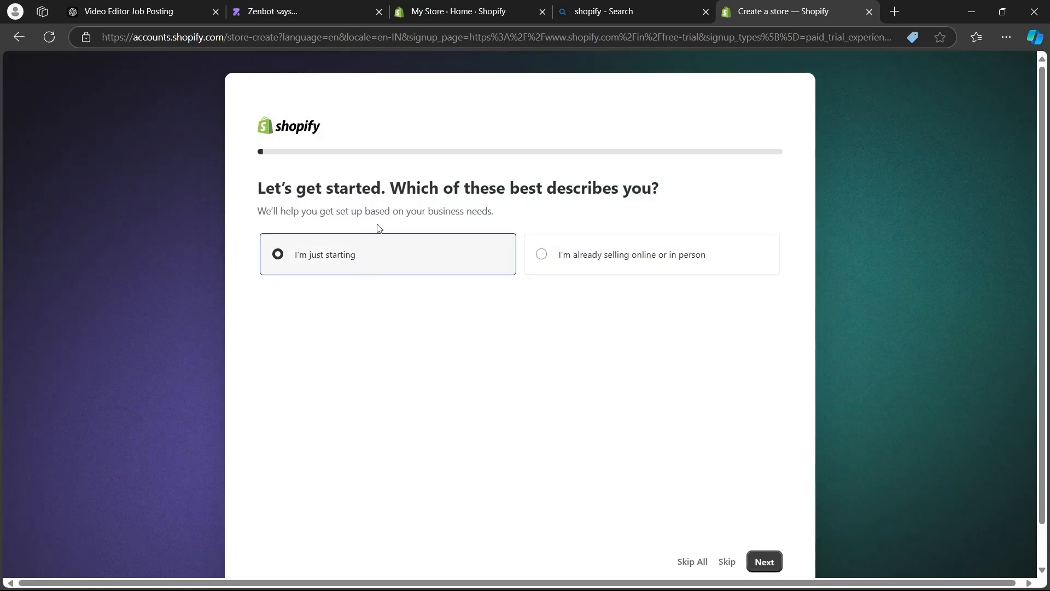
{"action": "left_click", "coordinate": [622, 265]}
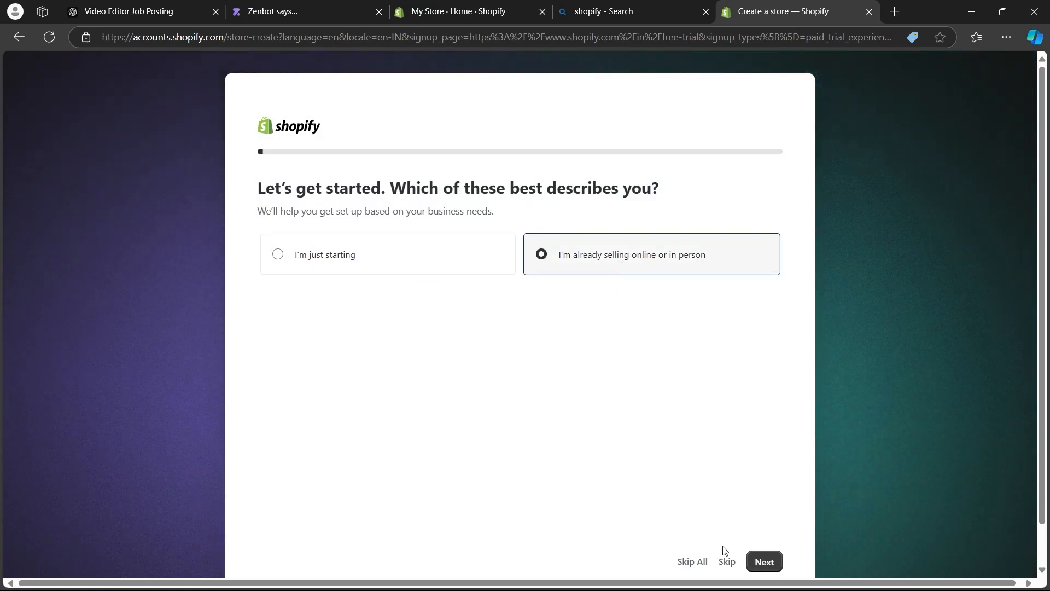
{"action": "left_click", "coordinate": [764, 561]}
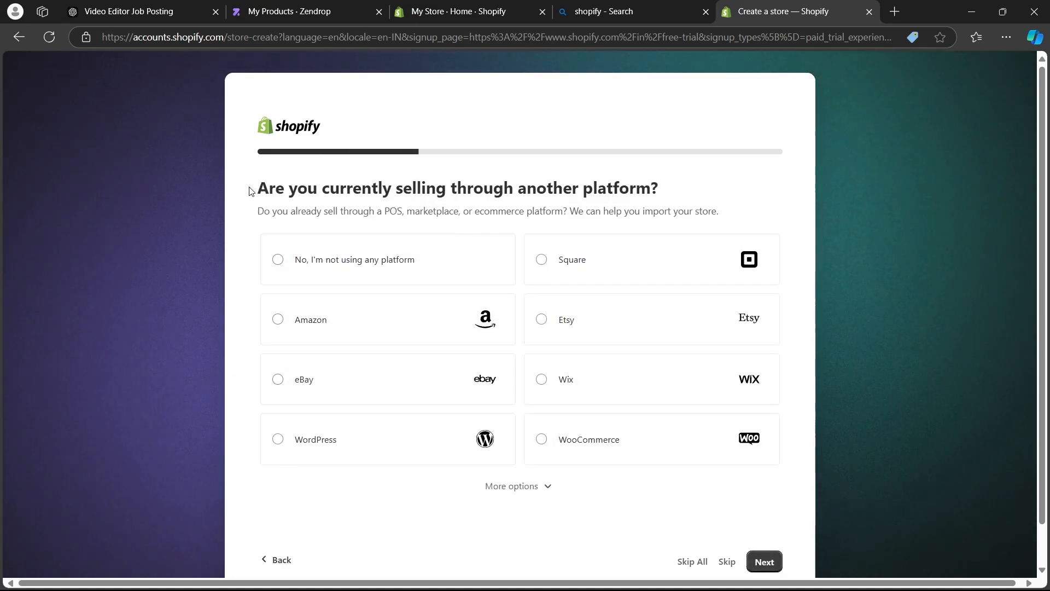
Continue past the questions about the current selling platform and where to sell without choosing an answer.
{"action": "left_click_drag", "start_coordinate": [250, 190], "coordinate": [680, 197]}
{"action": "left_click", "coordinate": [618, 227]}
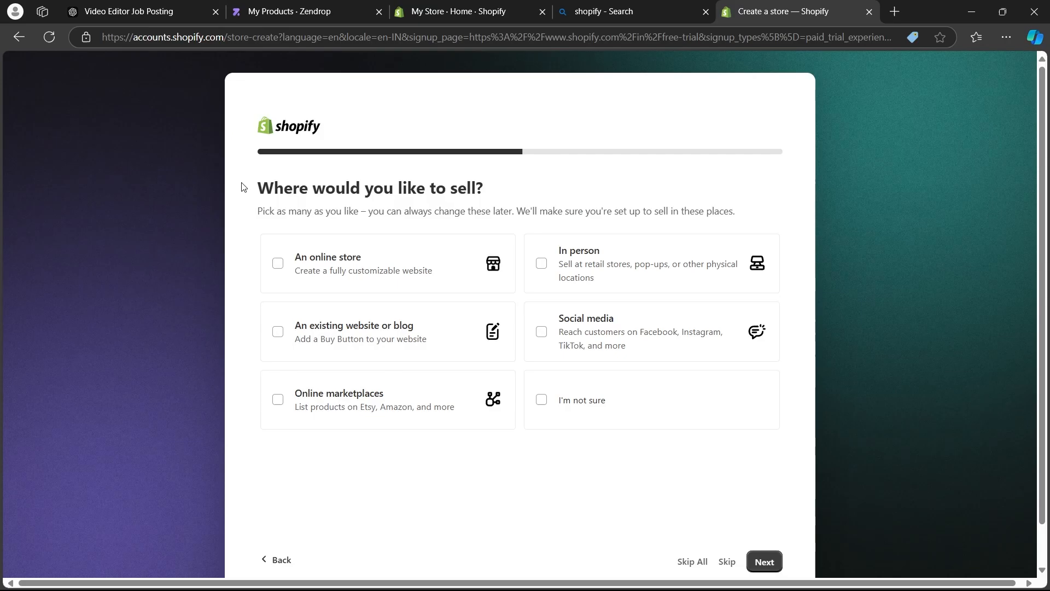
{"action": "left_click_drag", "start_coordinate": [243, 187], "coordinate": [484, 189]}
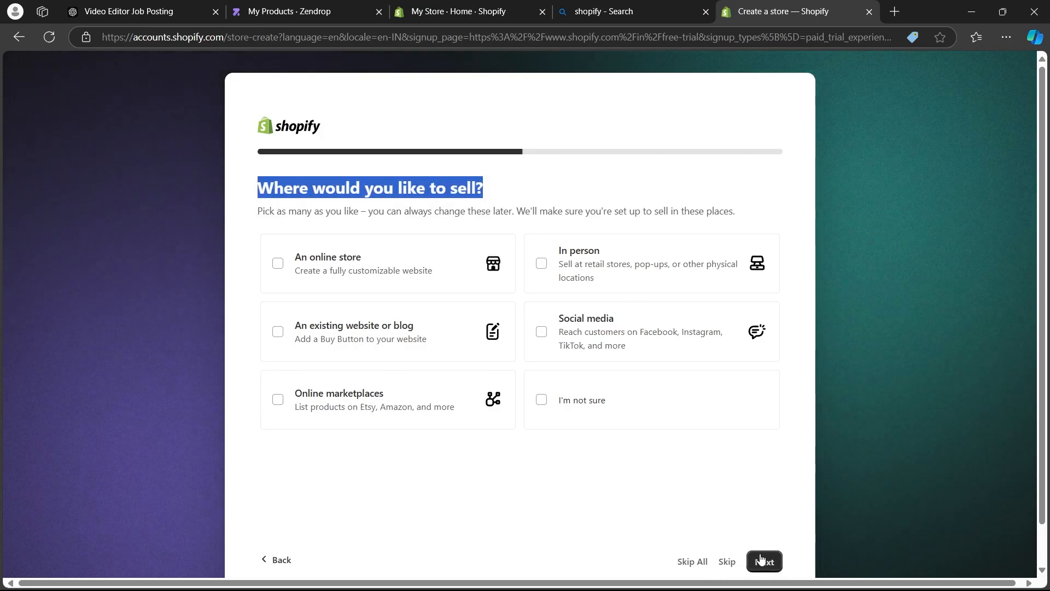
{"action": "left_click", "coordinate": [563, 256]}
{"action": "left_click", "coordinate": [764, 561]}
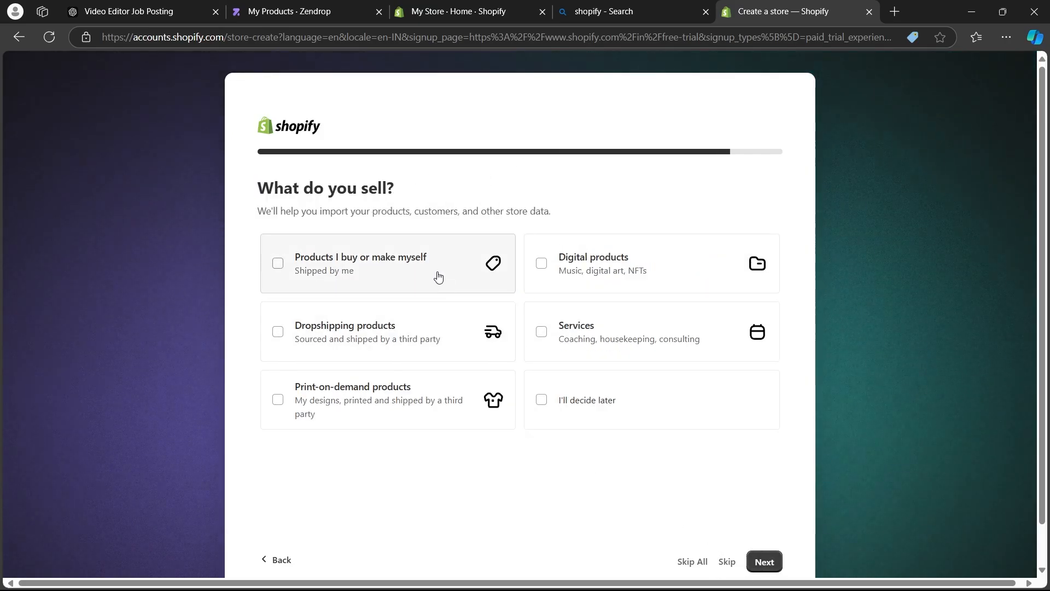
Choose "Products I buy or make myself" as what is sold and accept India as the business location.
{"action": "left_click", "coordinate": [386, 264]}
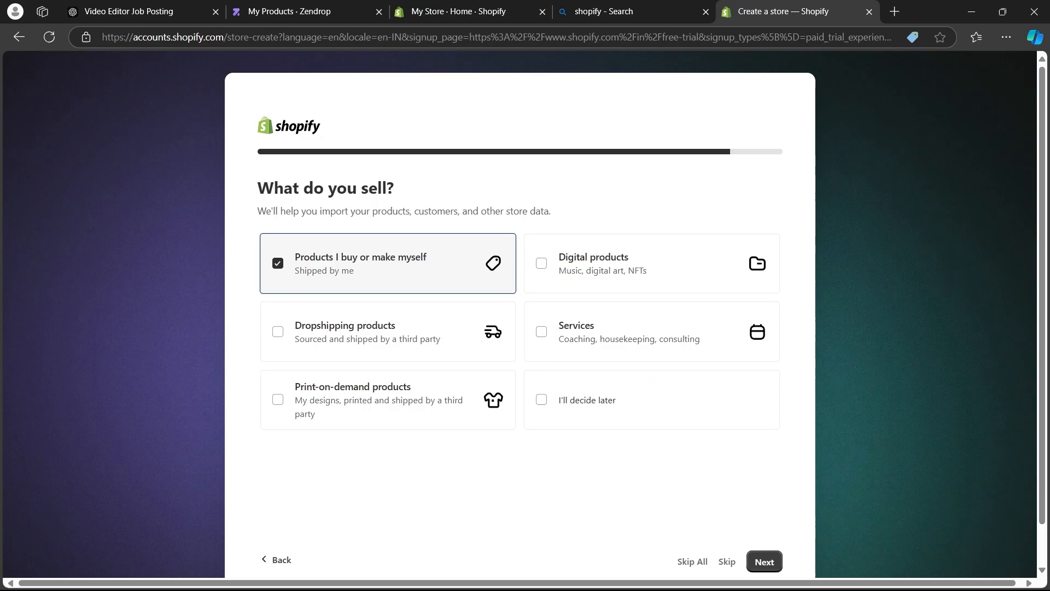
{"action": "left_click", "coordinate": [764, 561]}
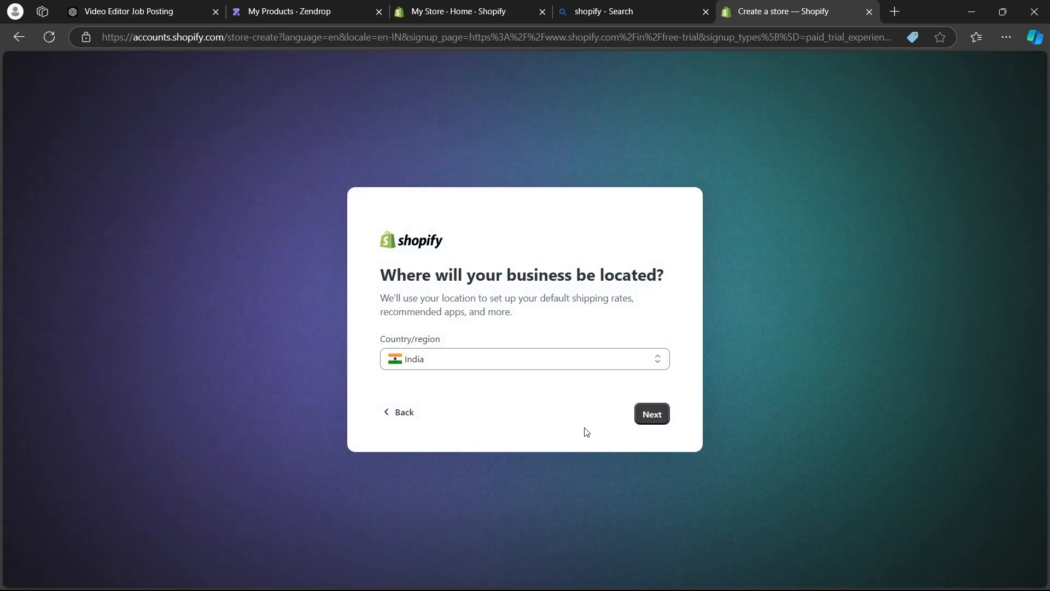
{"action": "left_click", "coordinate": [583, 358]}
{"action": "left_click", "coordinate": [583, 359]}
{"action": "left_click", "coordinate": [652, 416]}
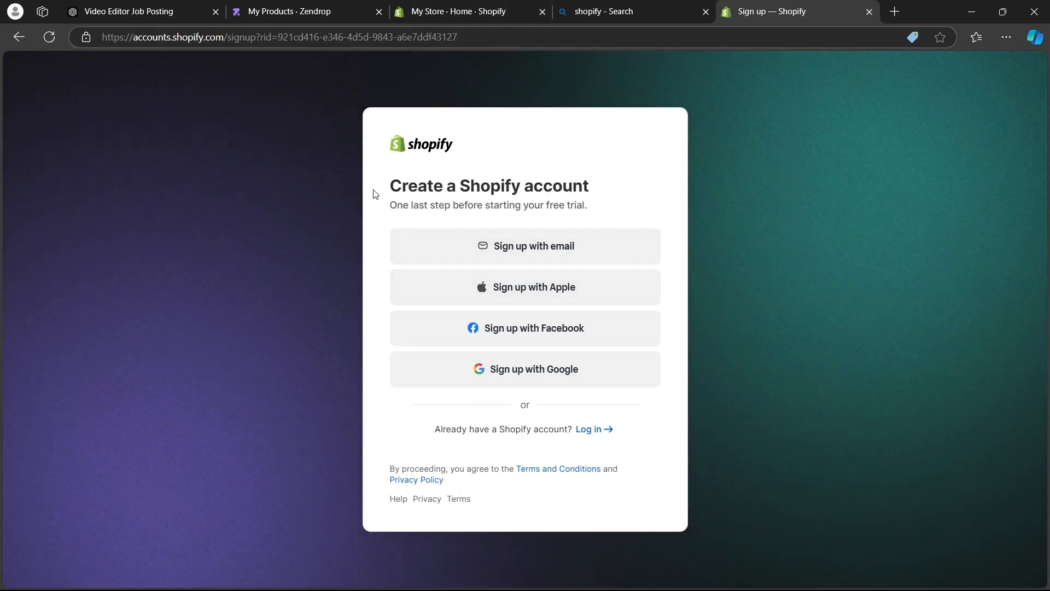
Review the options for creating a Shopify account and the login option for existing accounts.
{"action": "left_click_drag", "start_coordinate": [376, 190], "coordinate": [602, 196]}
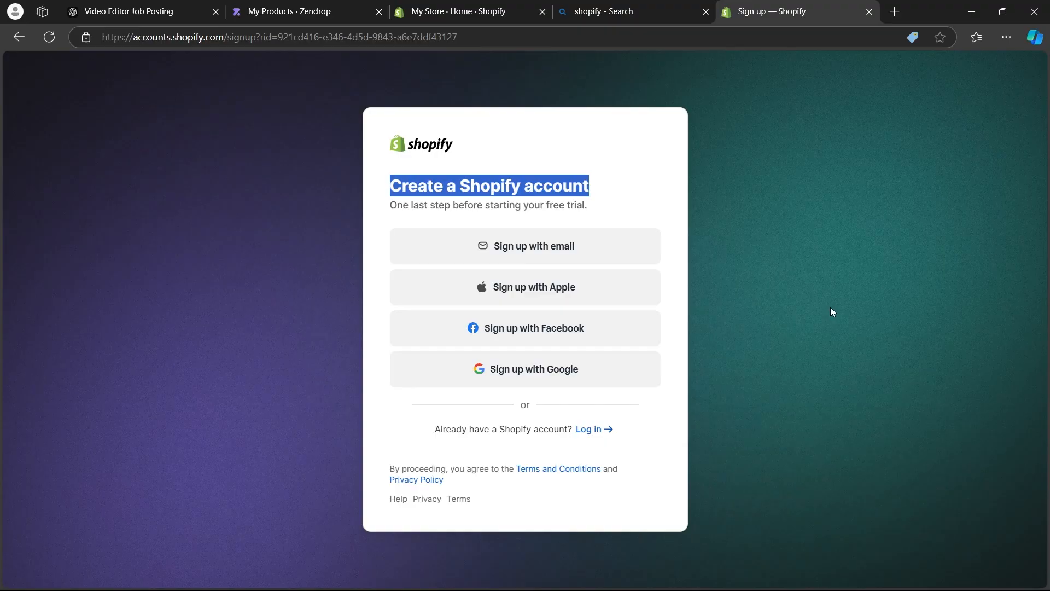
{"action": "left_click", "coordinate": [813, 303]}
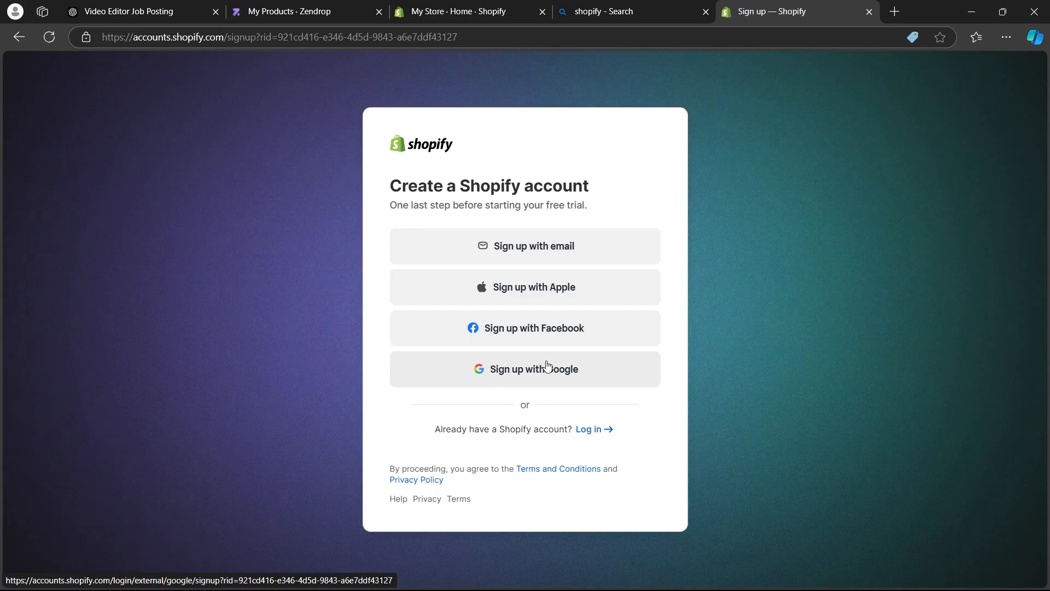
{"action": "left_click_drag", "start_coordinate": [435, 429], "coordinate": [573, 429]}
{"action": "left_click", "coordinate": [555, 419]}
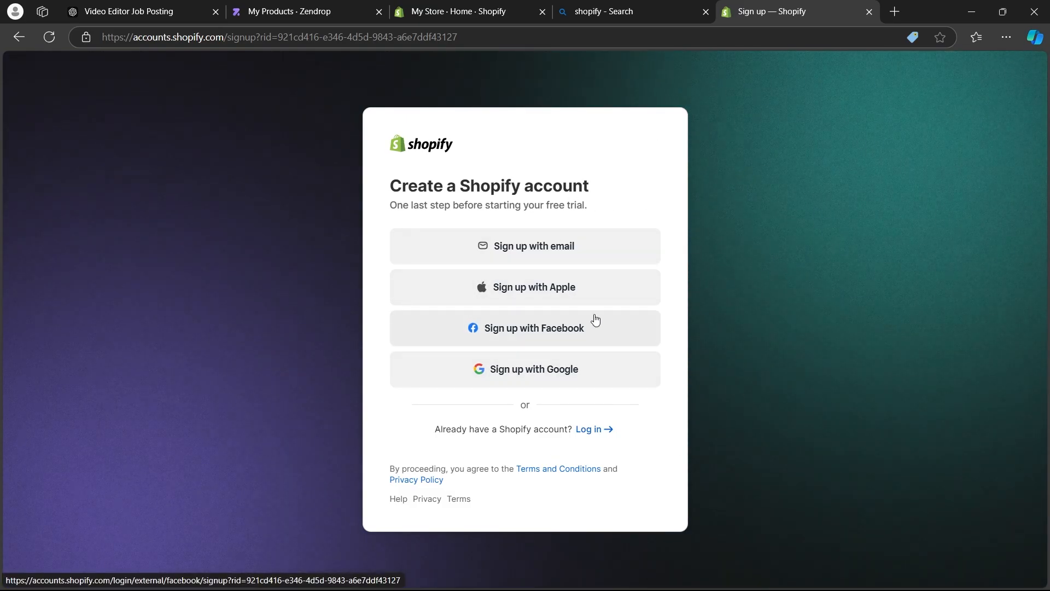
Switch to the already open My Store admin, discarding the signup page, and view the store's General settings.
{"action": "left_click", "coordinate": [475, 8]}
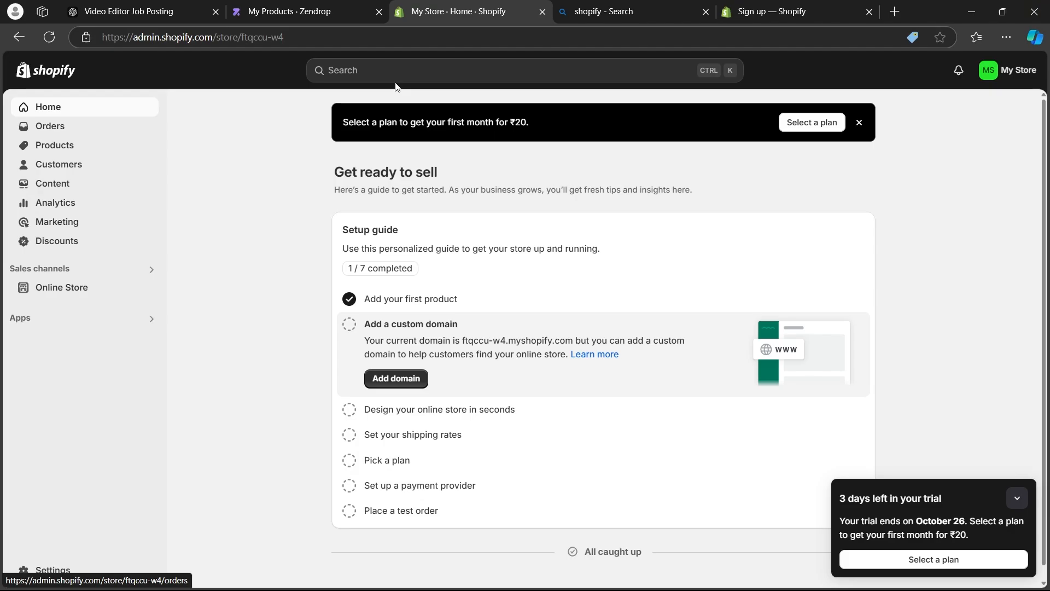
{"action": "left_click", "coordinate": [869, 12]}
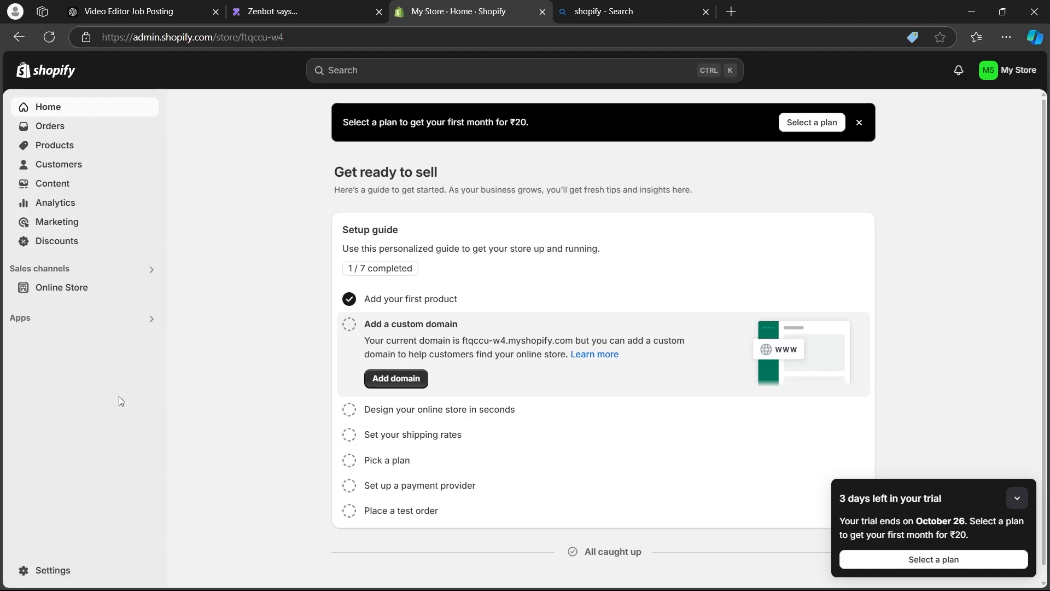
{"action": "left_click", "coordinate": [53, 571]}
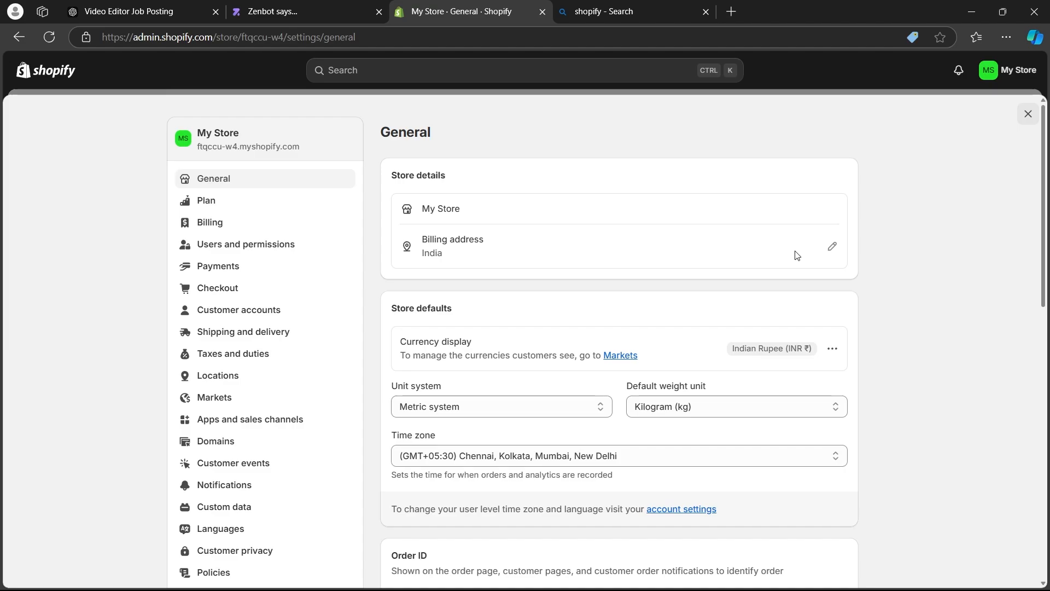
{"action": "left_click", "coordinate": [1027, 116]}
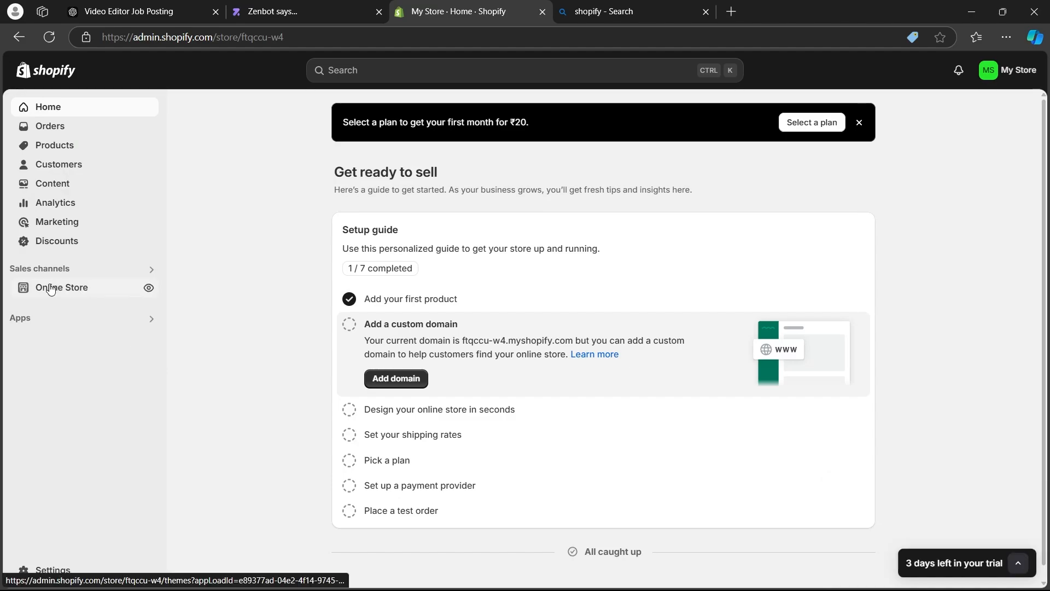
Go to the online store's themes and take a look at the current Dawn theme in the theme editor.
{"action": "left_click", "coordinate": [86, 296]}
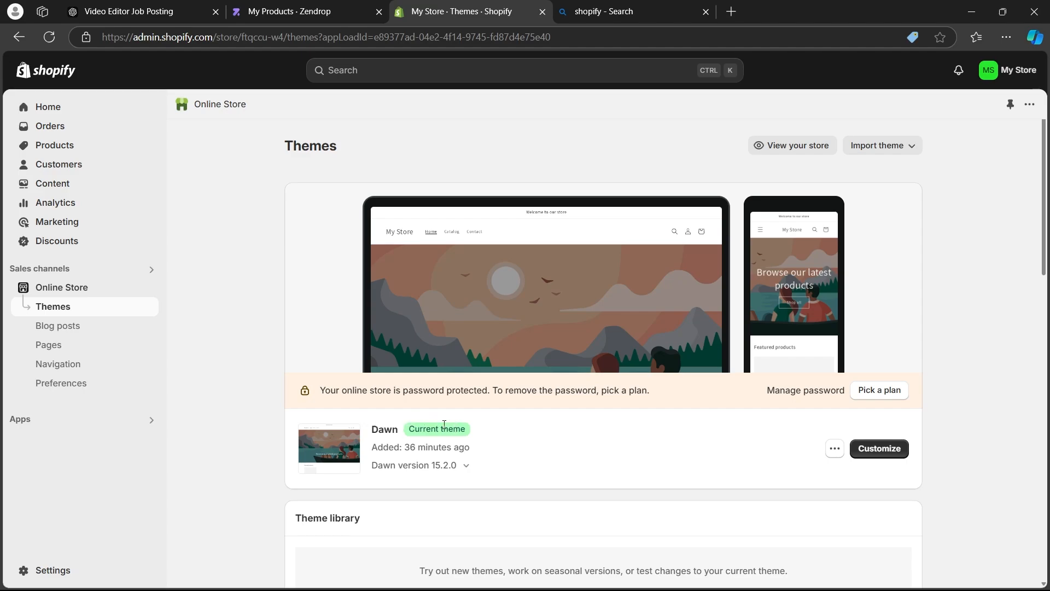
{"action": "left_click_drag", "start_coordinate": [361, 436], "coordinate": [380, 430]}
{"action": "left_click", "coordinate": [745, 433]}
{"action": "left_click", "coordinate": [887, 449]}
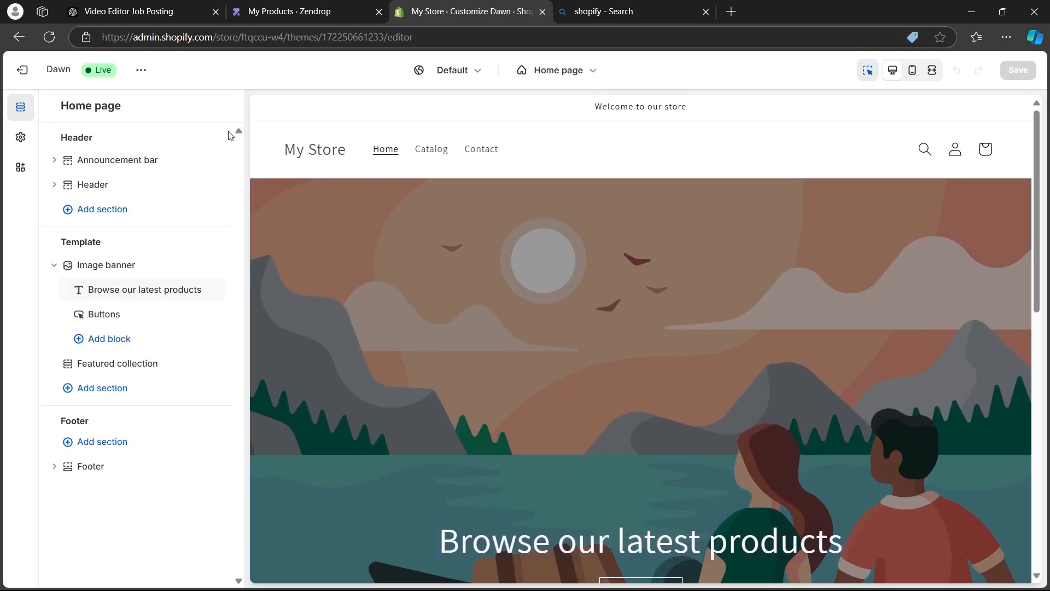
{"action": "left_click", "coordinate": [13, 71]}
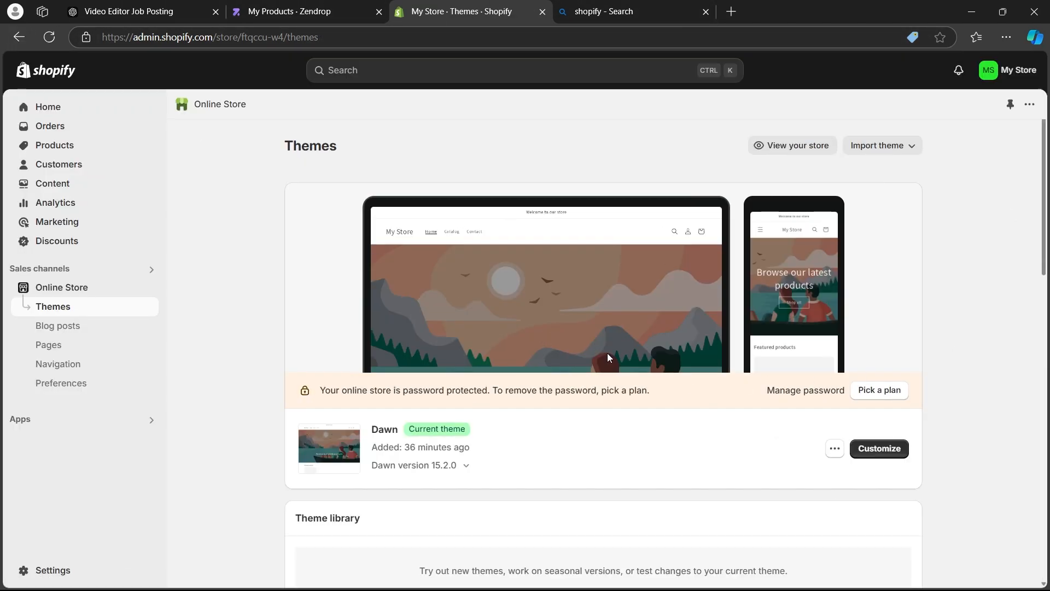
Browse the popular free themes offered for the store.
{"action": "scroll", "coordinate": [607, 353], "scroll_direction": "down", "scroll_amount": 12}
{"action": "scroll", "coordinate": [609, 327], "scroll_direction": "up", "scroll_amount": 3}
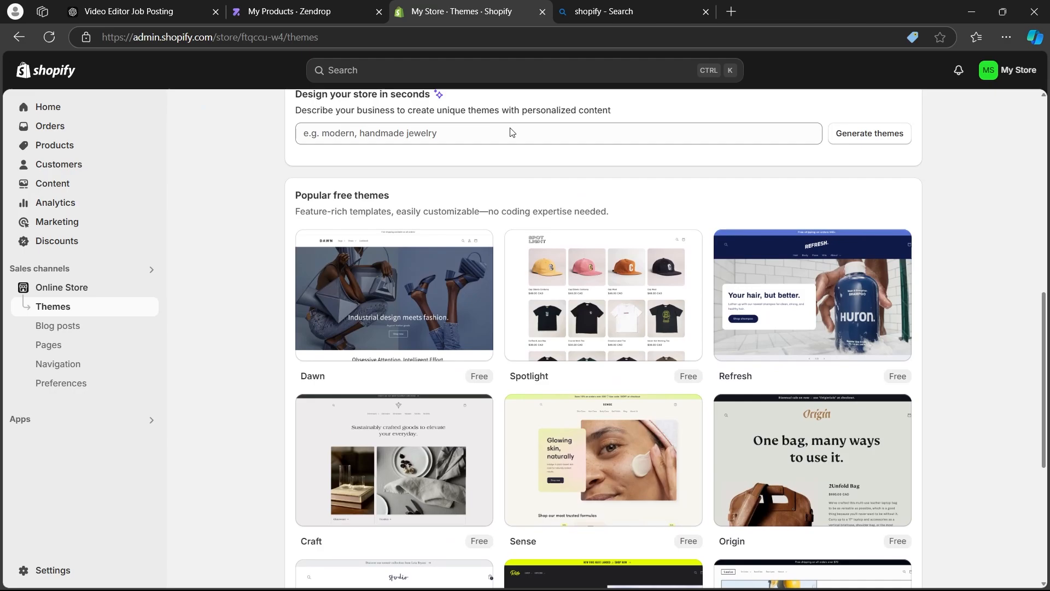
{"action": "mouse_move", "coordinate": [339, 314]}
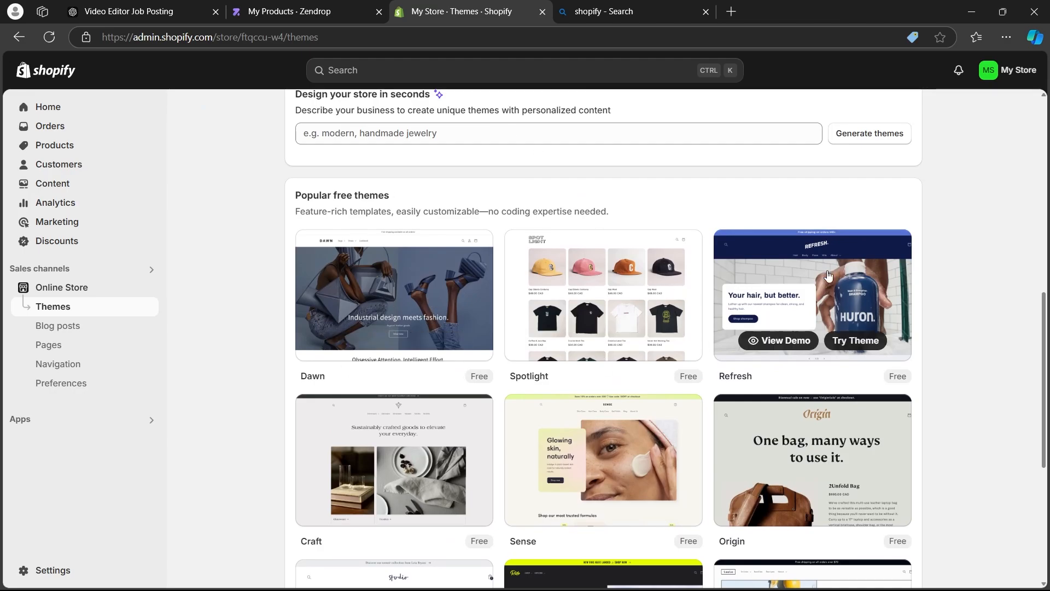
{"action": "scroll", "coordinate": [1017, 228], "scroll_direction": "up", "scroll_amount": 1}
{"action": "middle_click", "coordinate": [1017, 227]}
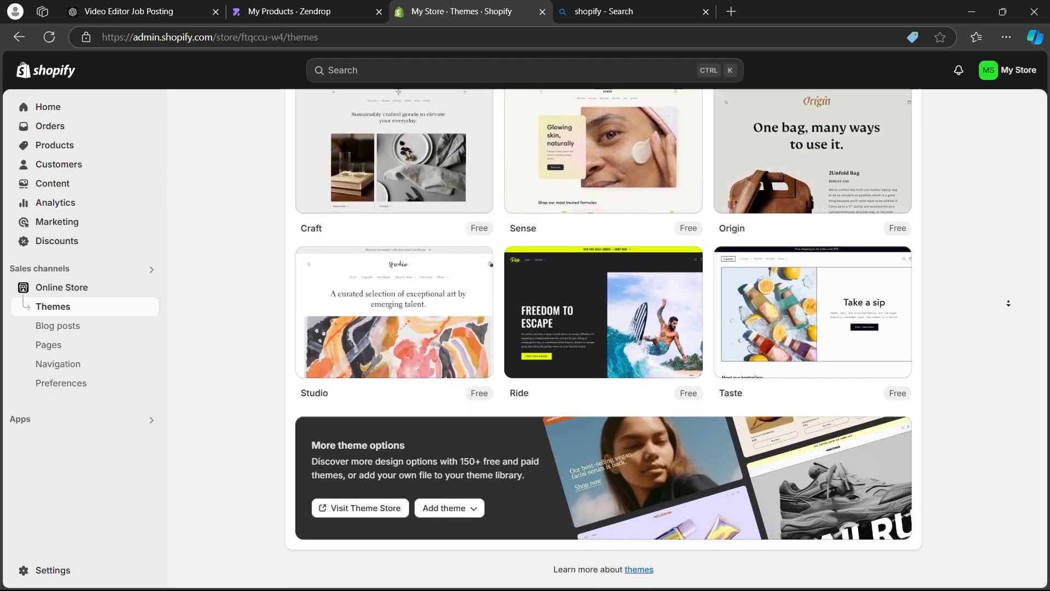
{"action": "scroll", "coordinate": [589, 350], "scroll_direction": "up", "scroll_amount": 3}
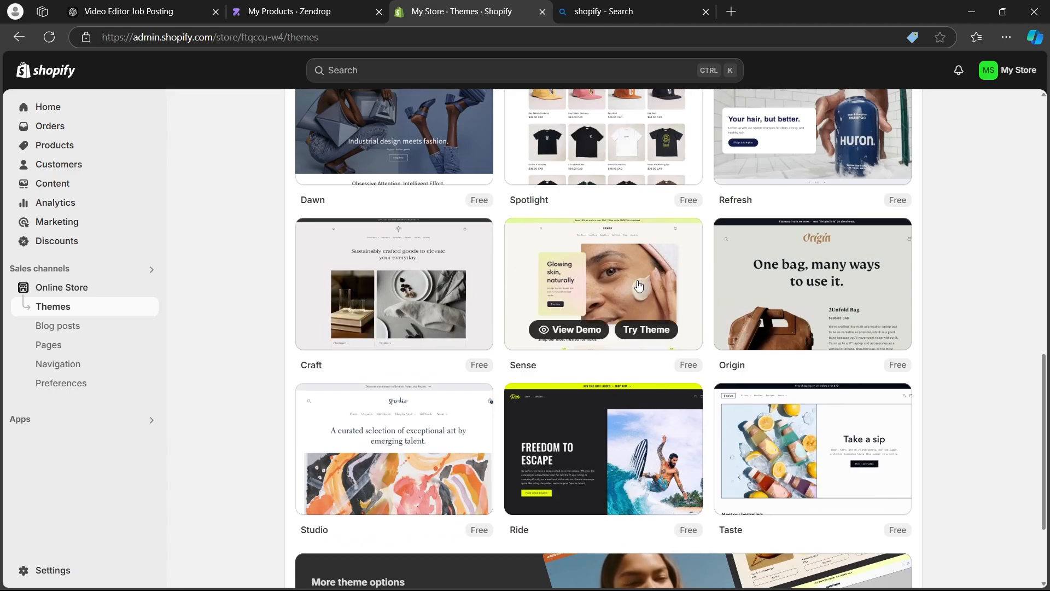
{"action": "scroll", "coordinate": [767, 283], "scroll_direction": "up", "scroll_amount": 2}
{"action": "scroll", "coordinate": [480, 242], "scroll_direction": "down", "scroll_amount": 5}
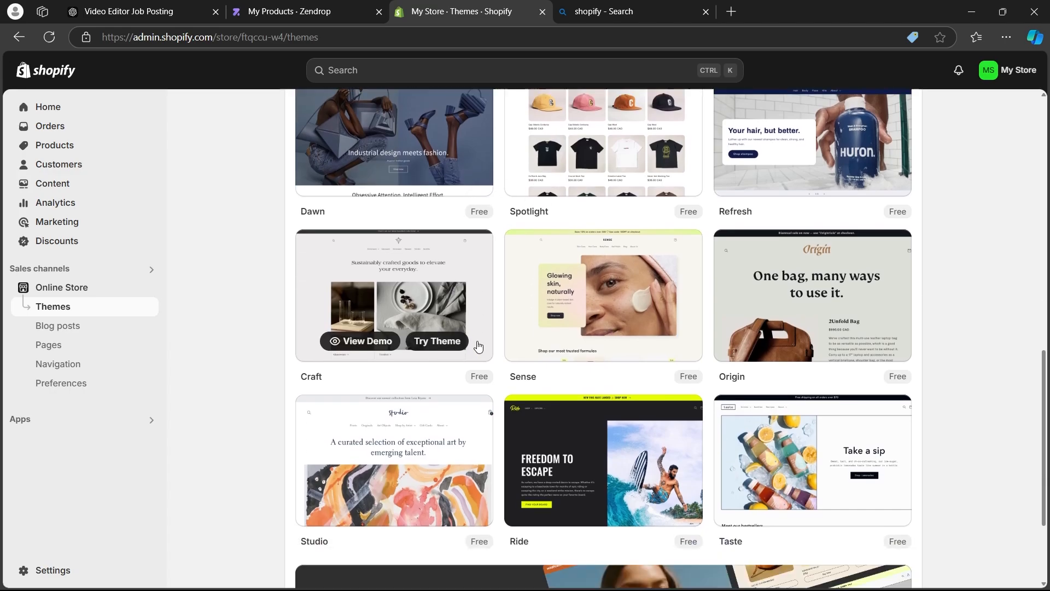
Visit the Shopify Theme Store and close the leftover web search page.
{"action": "left_click", "coordinate": [360, 506]}
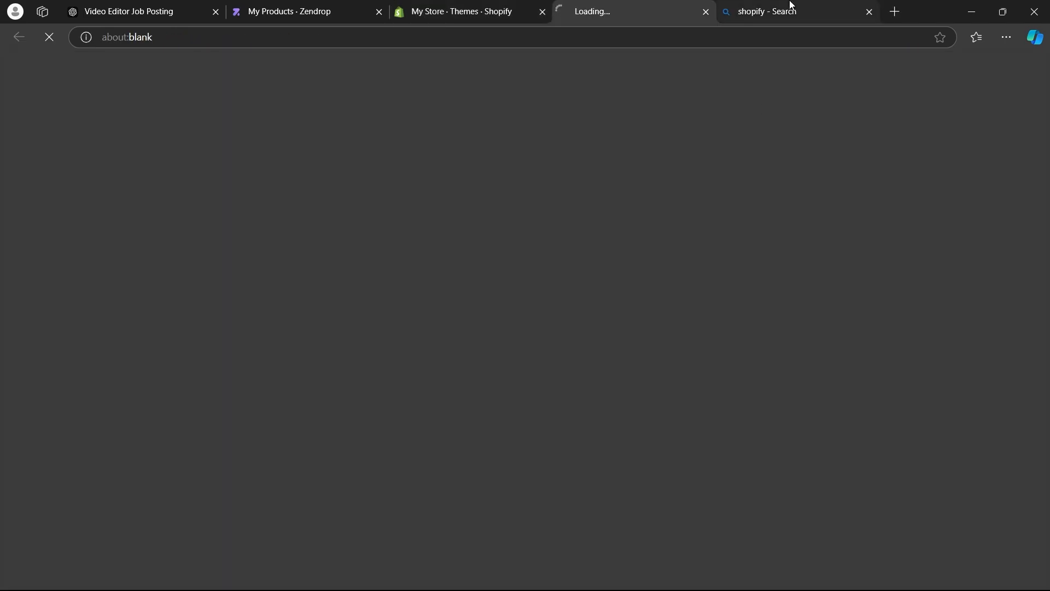
{"action": "left_click", "coordinate": [870, 12]}
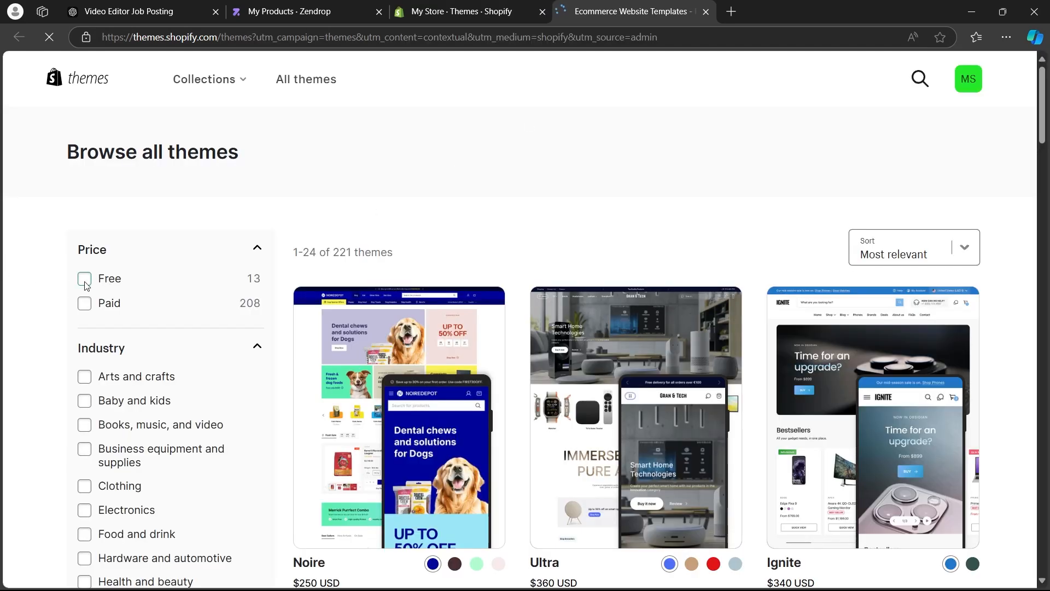
Try the Free and Paid price filters in the theme store, clear both and browse the industry filters.
{"action": "left_click", "coordinate": [85, 280]}
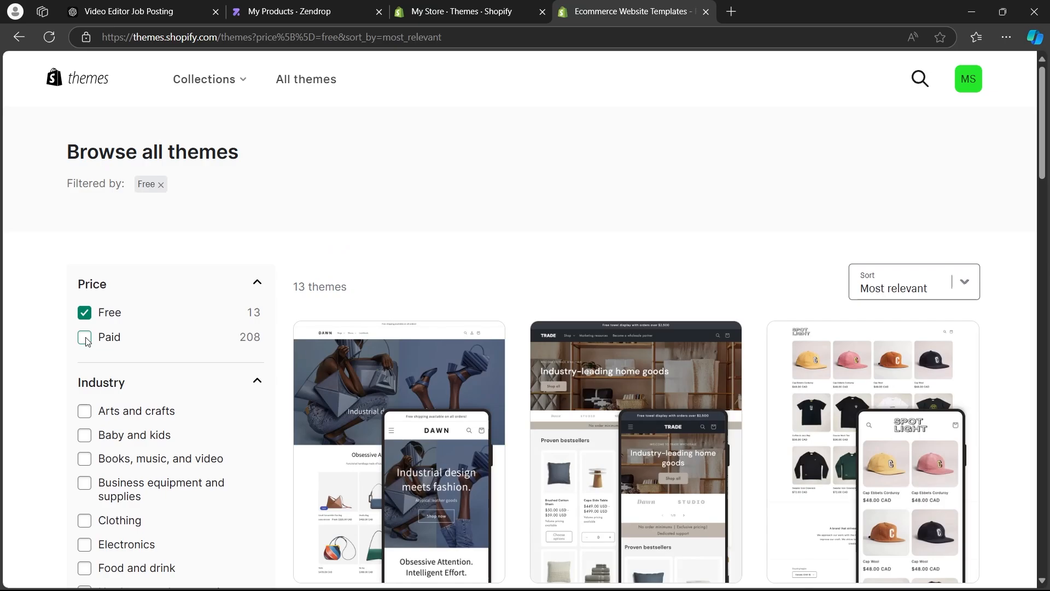
{"action": "left_click", "coordinate": [86, 338]}
{"action": "left_click", "coordinate": [85, 313]}
{"action": "left_click", "coordinate": [85, 337]}
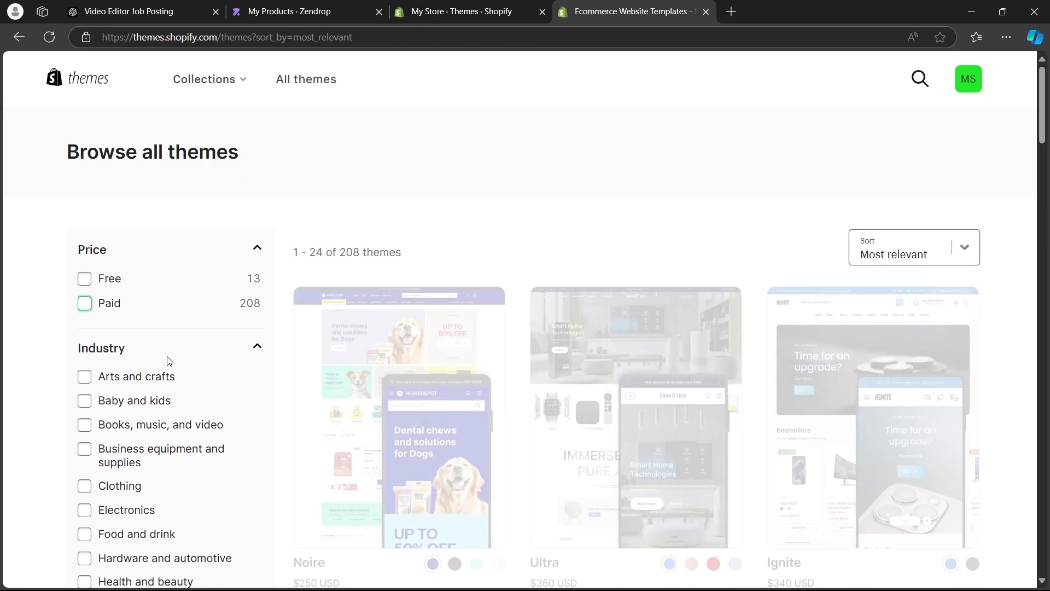
{"action": "scroll", "coordinate": [57, 233], "scroll_direction": "down", "scroll_amount": 12}
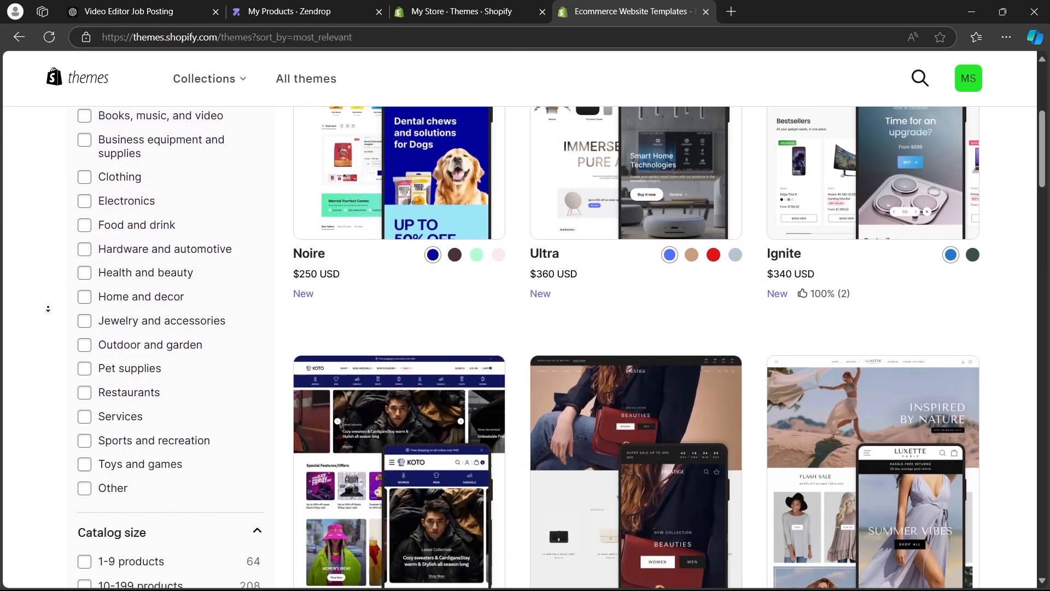
Filter the theme store to free themes, open the Trade theme and add it to the store.
{"action": "scroll", "coordinate": [34, 258], "scroll_direction": "down", "scroll_amount": 10}
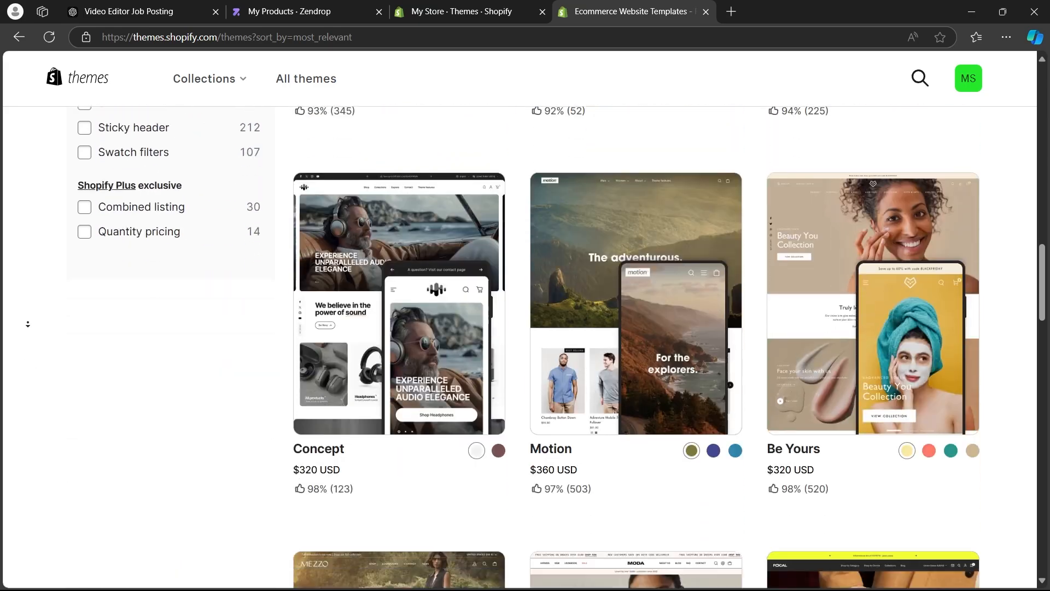
{"action": "scroll", "coordinate": [48, 246], "scroll_direction": "up", "scroll_amount": 15}
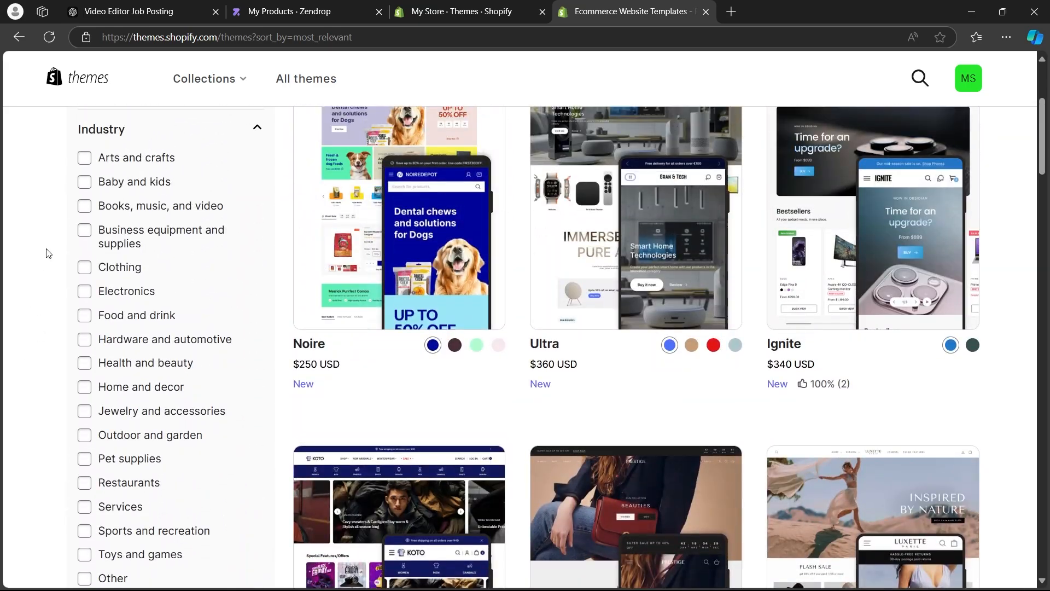
{"action": "scroll", "coordinate": [45, 250], "scroll_direction": "up", "scroll_amount": 4}
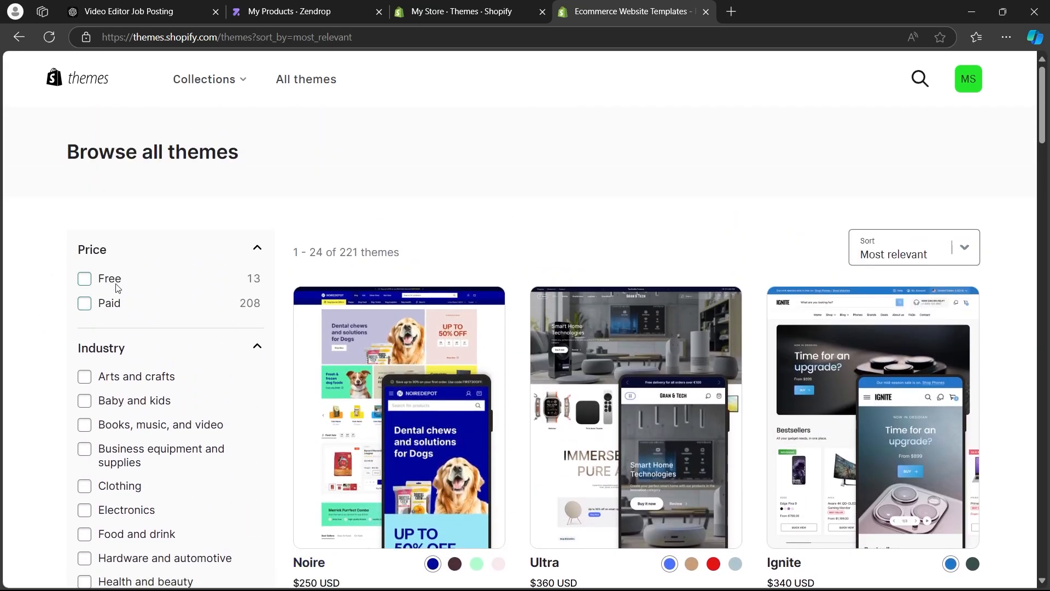
{"action": "left_click", "coordinate": [112, 280]}
{"action": "scroll", "coordinate": [600, 330], "scroll_direction": "down", "scroll_amount": 4}
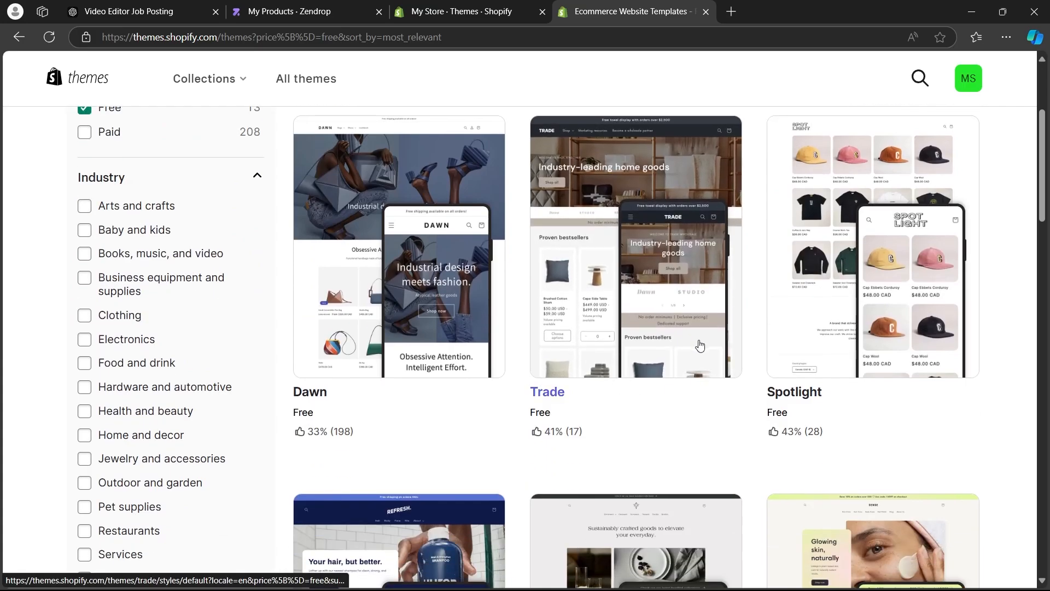
{"action": "left_click", "coordinate": [648, 199]}
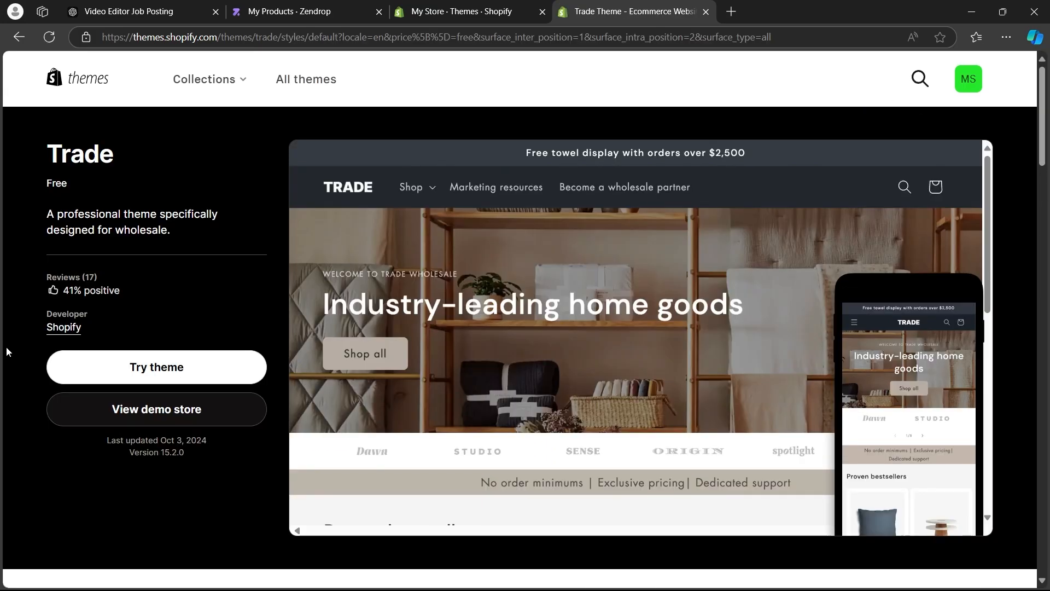
{"action": "left_click", "coordinate": [167, 367]}
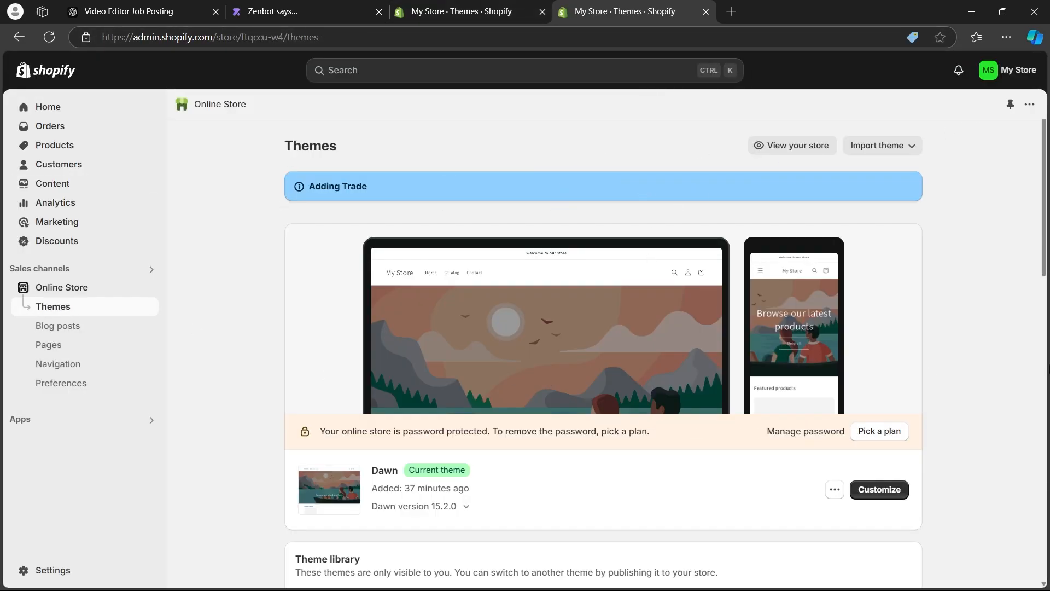
Publish the Trade theme from the theme library as the store's current theme.
{"action": "scroll", "coordinate": [338, 367], "scroll_direction": "down", "scroll_amount": 5}
{"action": "left_click_drag", "start_coordinate": [370, 339], "coordinate": [437, 338]}
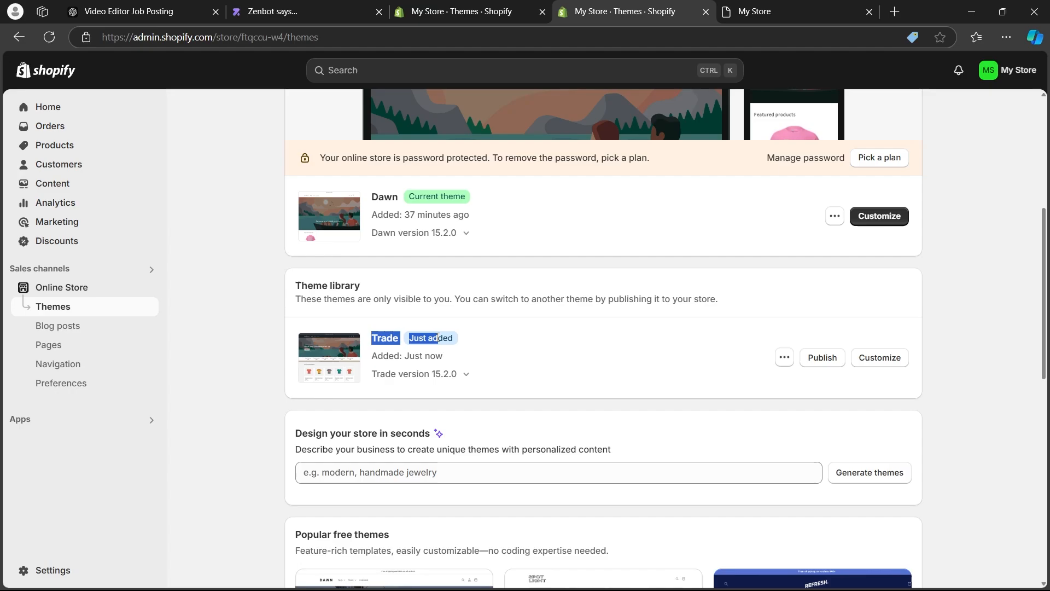
{"action": "left_click", "coordinate": [809, 359]}
{"action": "left_click", "coordinate": [701, 441]}
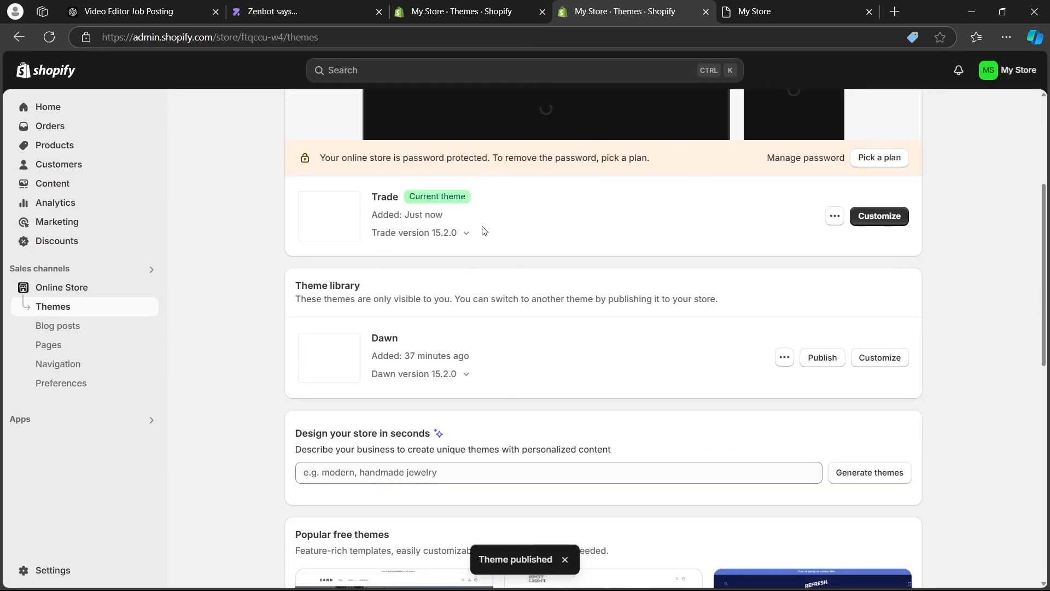
View the live storefront with the Trade theme, look through its home page and close it again.
{"action": "scroll", "coordinate": [907, 226], "scroll_direction": "up", "scroll_amount": 5}
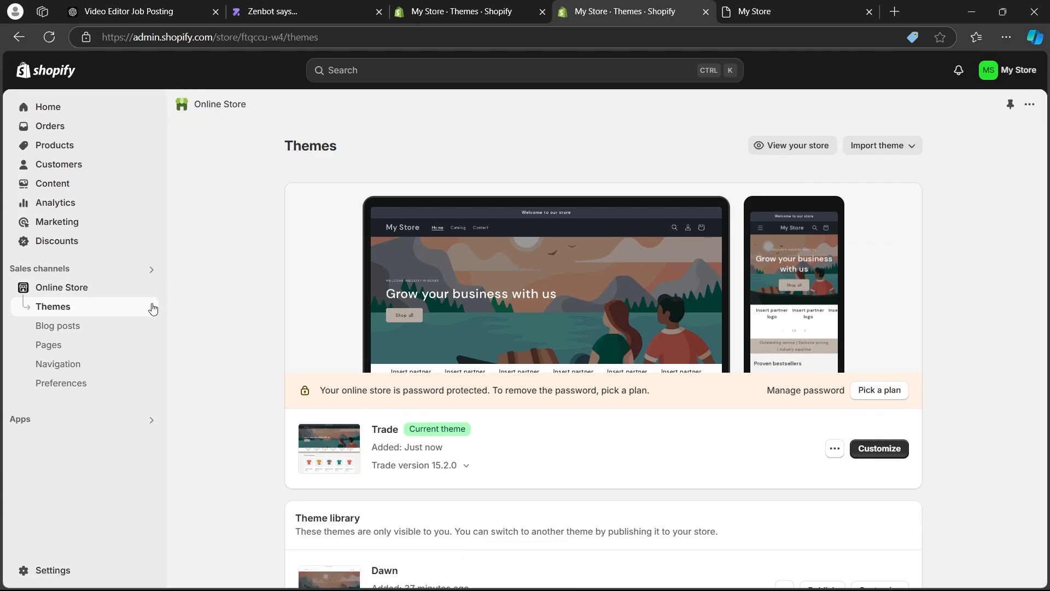
{"action": "left_click", "coordinate": [149, 288]}
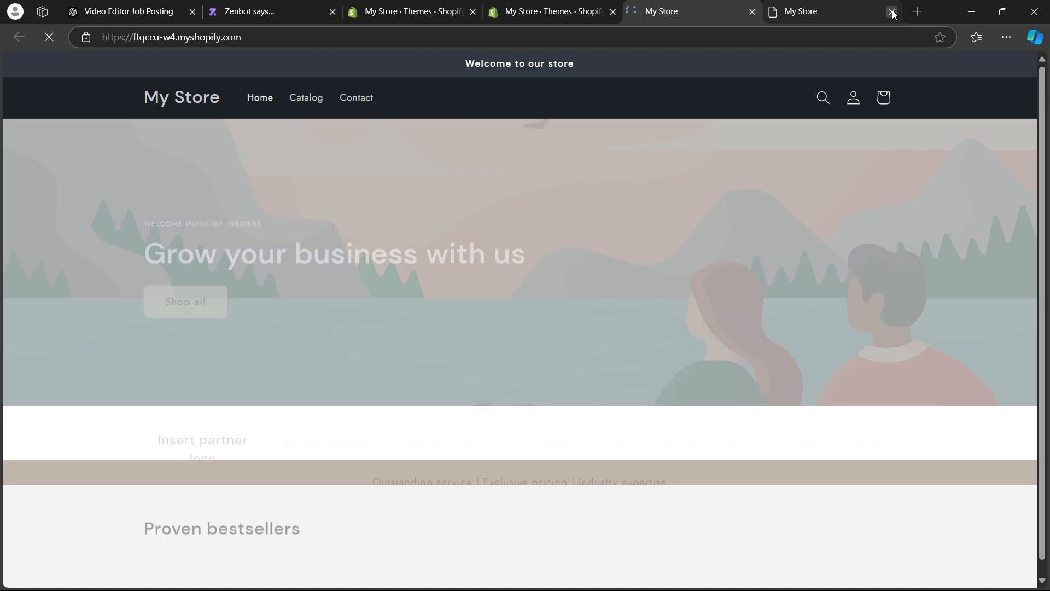
{"action": "left_click", "coordinate": [892, 12]}
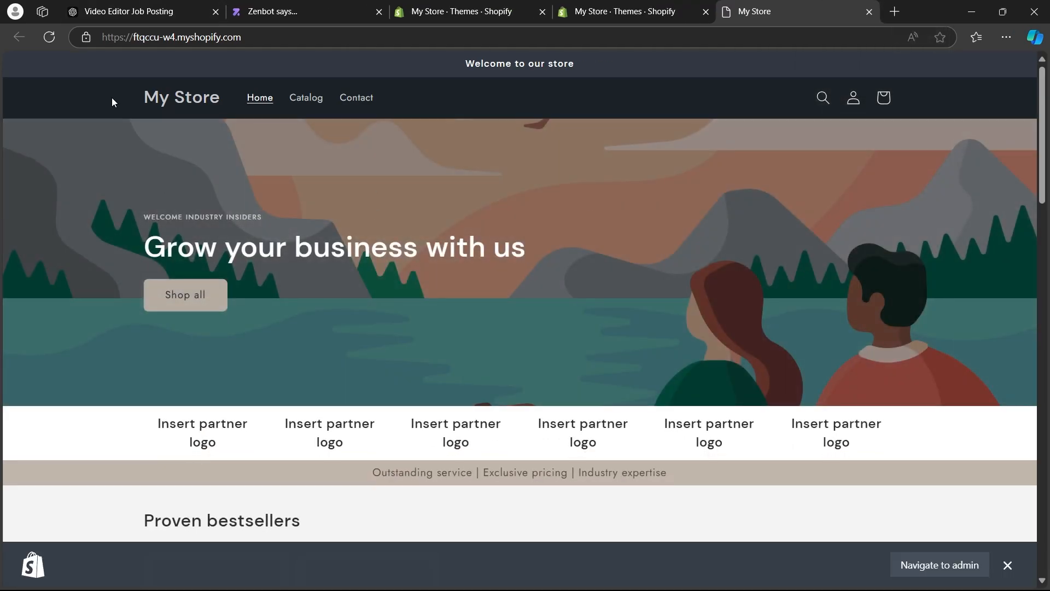
{"action": "scroll", "coordinate": [102, 102], "scroll_direction": "down", "scroll_amount": 8}
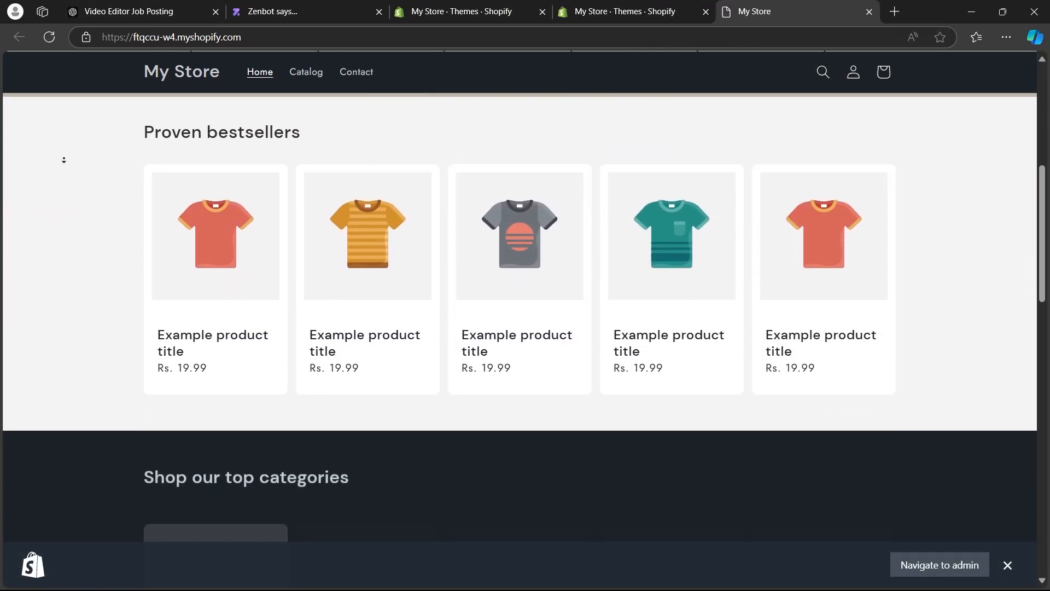
{"action": "scroll", "coordinate": [74, 296], "scroll_direction": "down", "scroll_amount": 8}
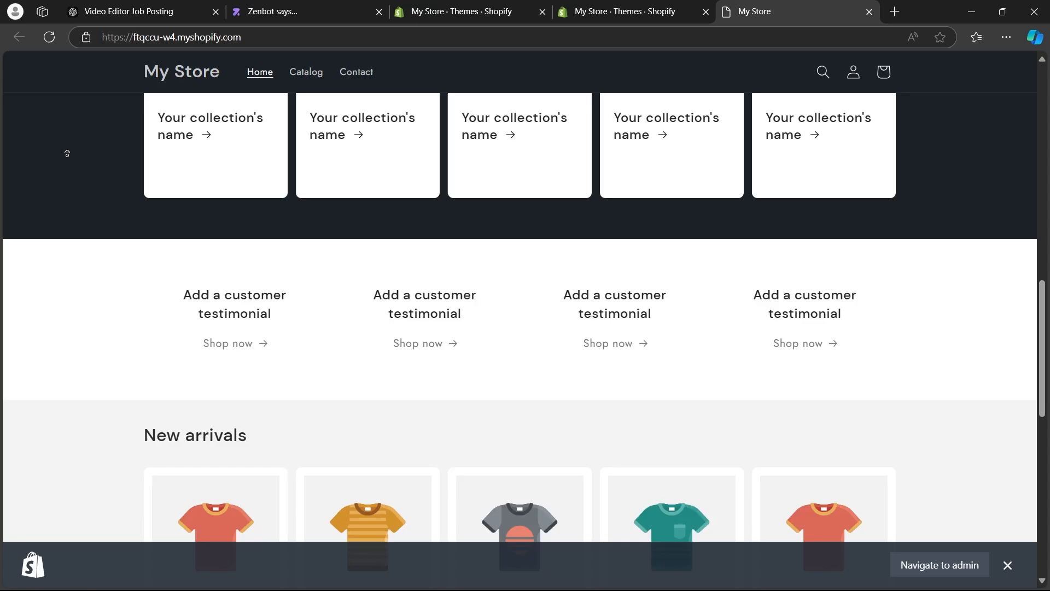
{"action": "scroll", "coordinate": [67, 153], "scroll_direction": "up", "scroll_amount": 5}
{"action": "left_click", "coordinate": [869, 12]}
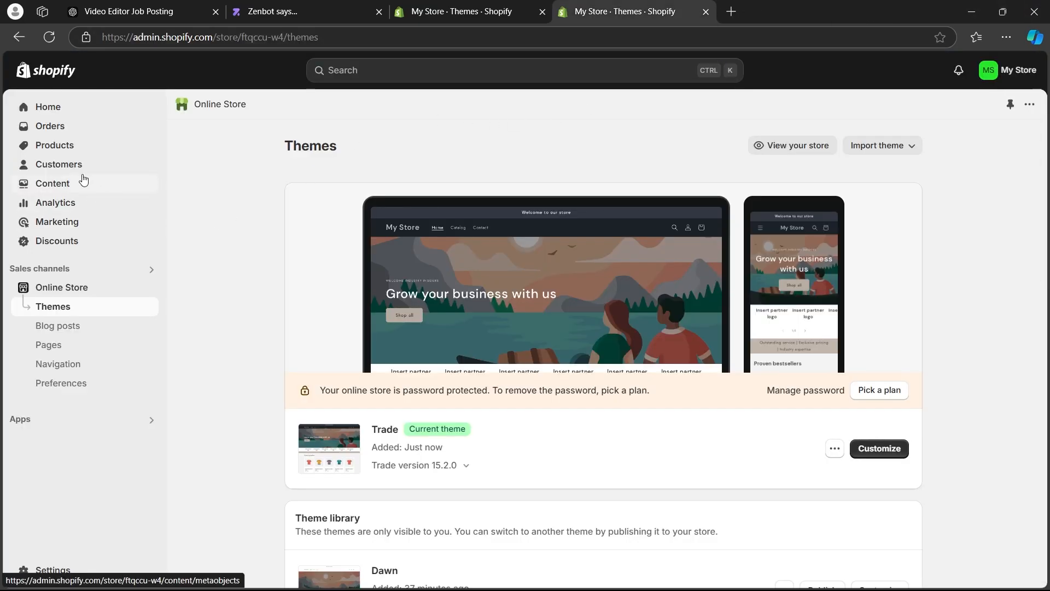
Start a new product in the store's product list and title it "pizza nft".
{"action": "left_click", "coordinate": [70, 144]}
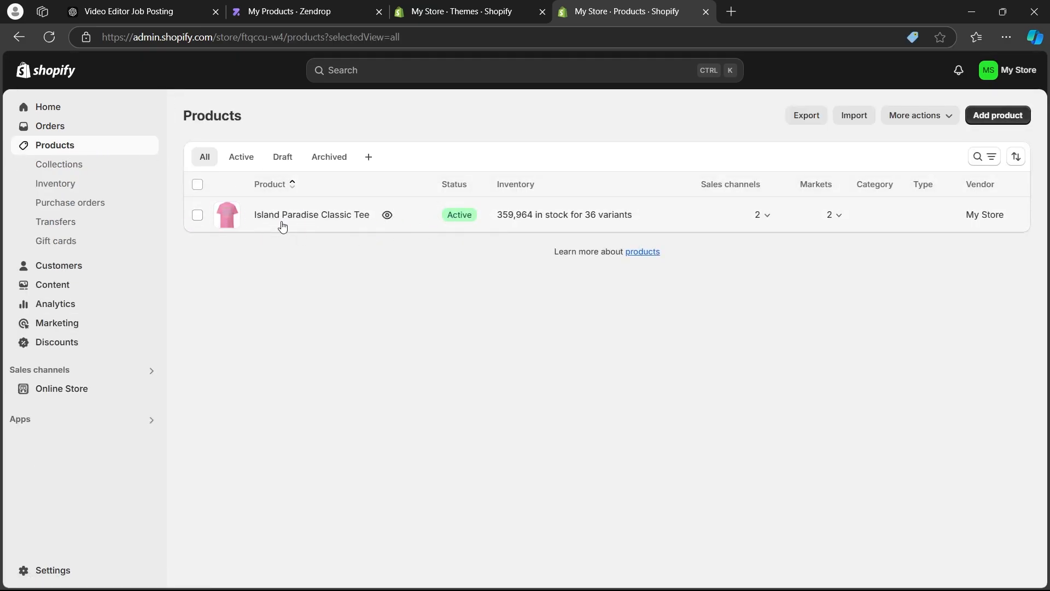
{"action": "left_click", "coordinate": [997, 115]}
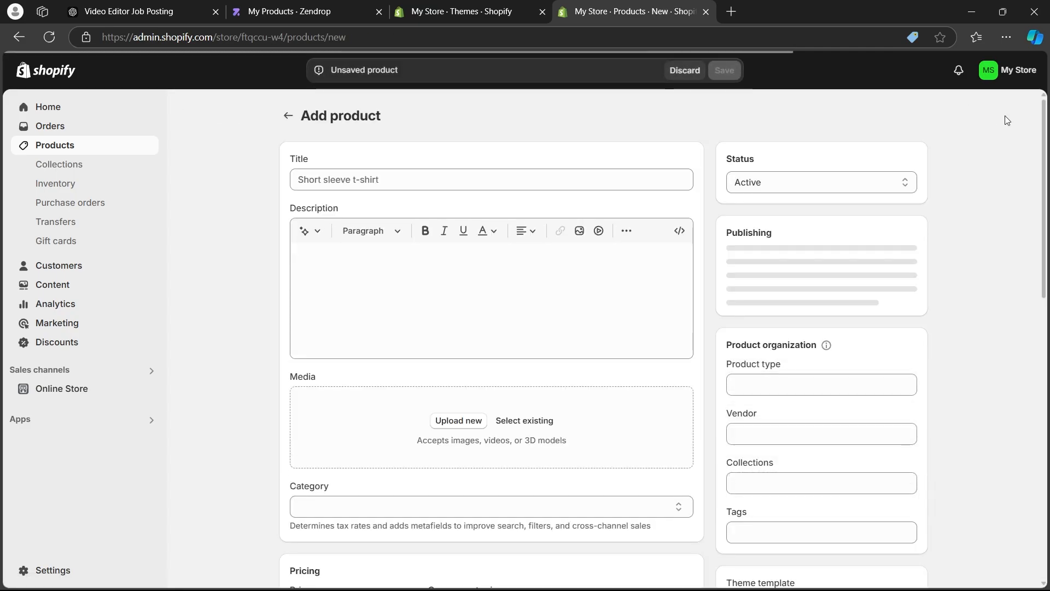
{"action": "left_click", "coordinate": [326, 177]}
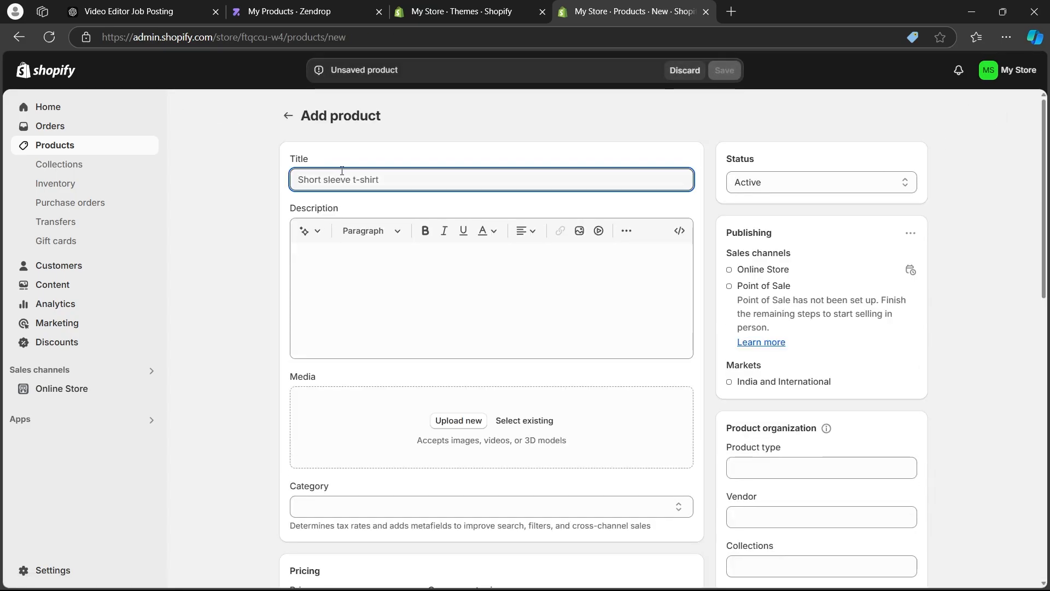
{"action": "type", "text": "pizza nft"}
Generate the product description from the keywords "digital nft of pizza" in the Expert tone and keep the text.
{"action": "left_click", "coordinate": [347, 253]}
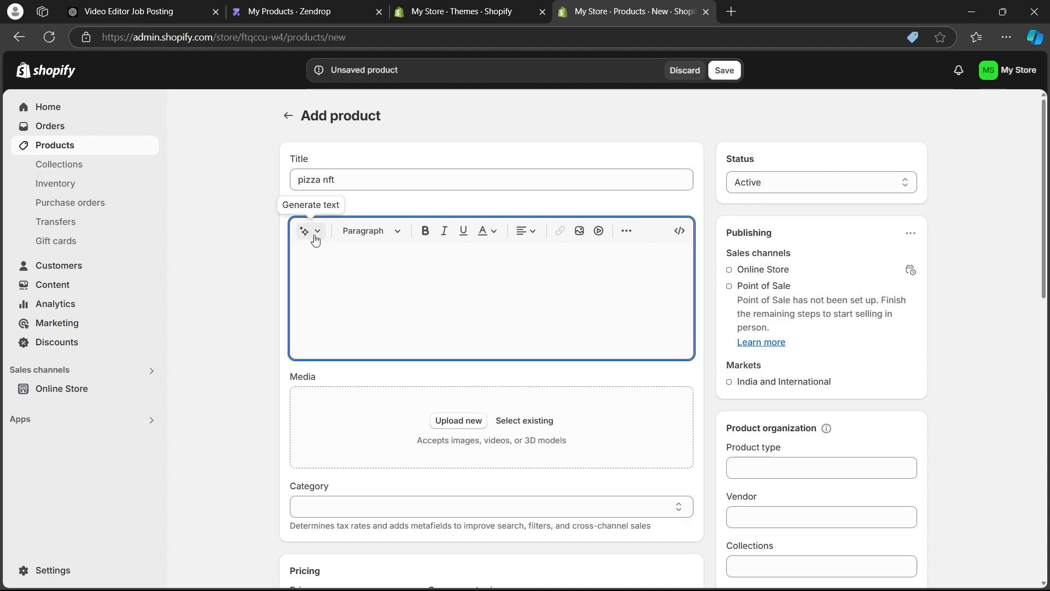
{"action": "left_click", "coordinate": [315, 235]}
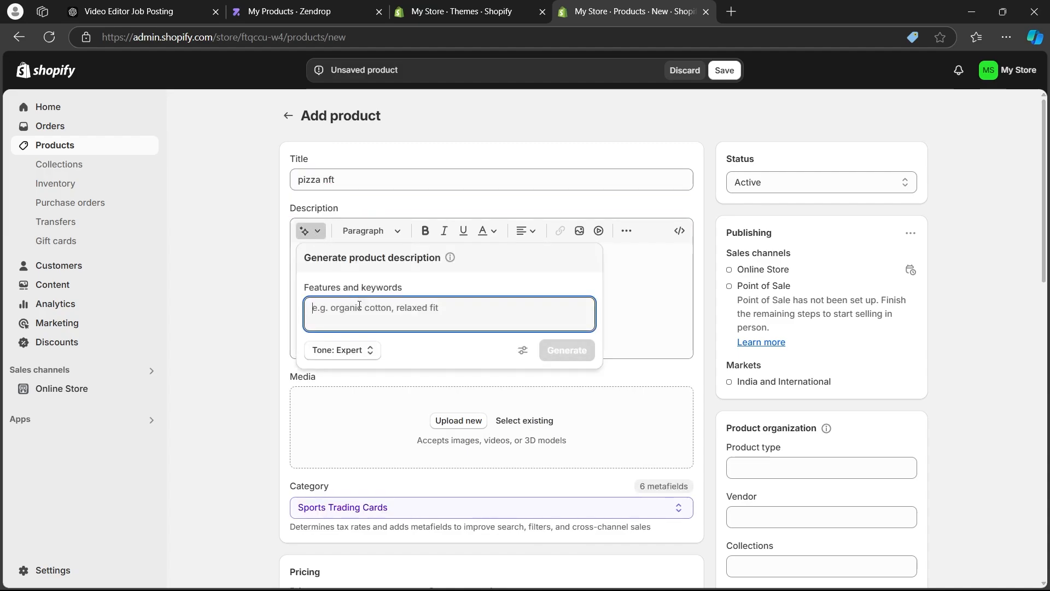
{"action": "type", "text": "digital"}
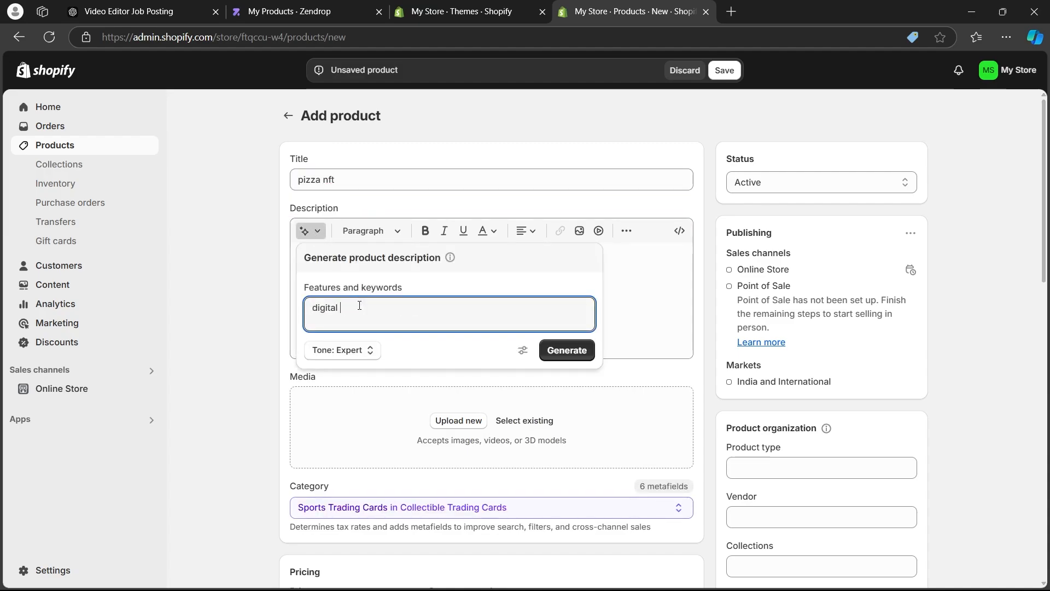
{"action": "type", "text": " nft of pizza"}
{"action": "left_click", "coordinate": [566, 351]}
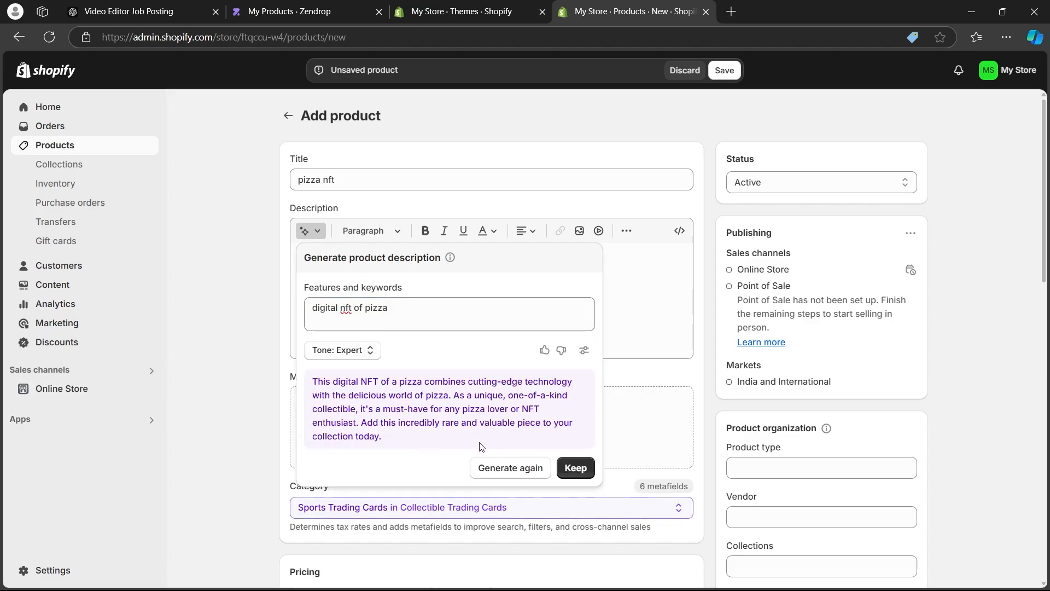
{"action": "left_click", "coordinate": [576, 468]}
Upload the image craiyon_155738_Cheeze_pizza_ai_art.png from Downloads as the product's media.
{"action": "scroll", "coordinate": [442, 343], "scroll_direction": "down", "scroll_amount": 3}
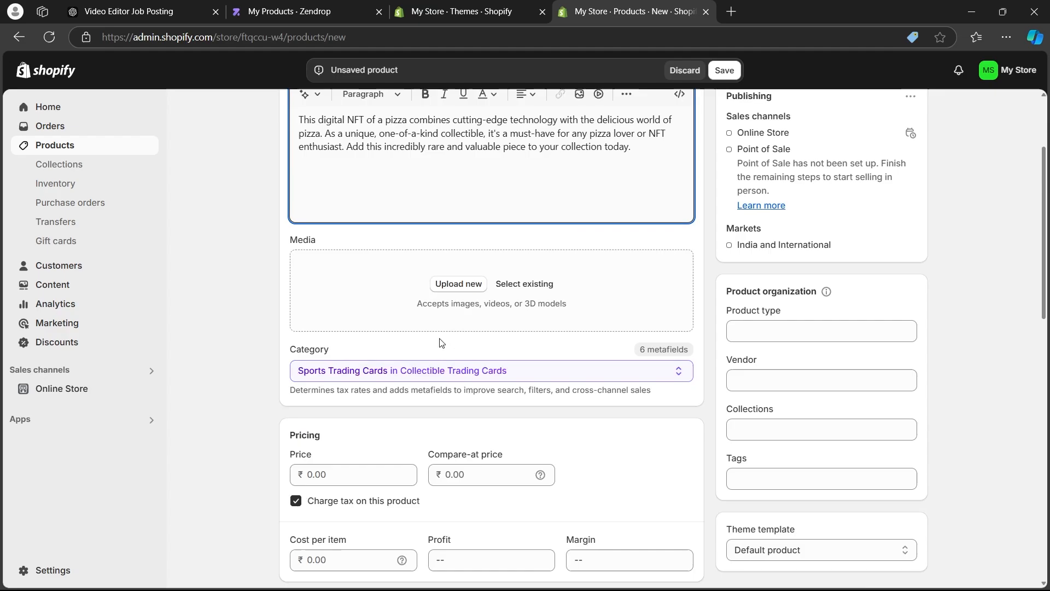
{"action": "left_click", "coordinate": [470, 283]}
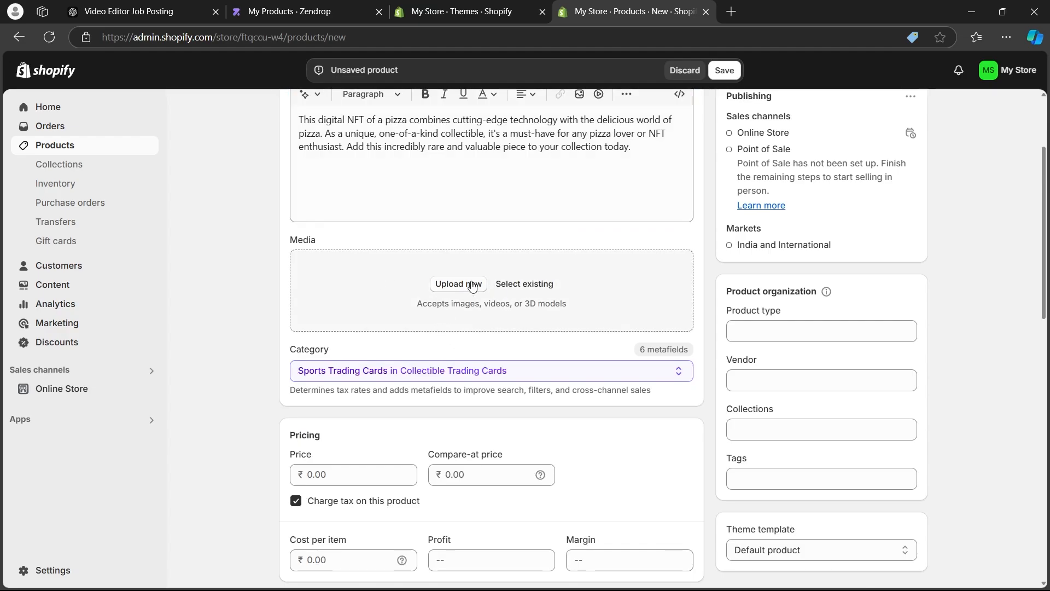
{"action": "left_click", "coordinate": [63, 155]}
{"action": "left_click", "coordinate": [167, 221]}
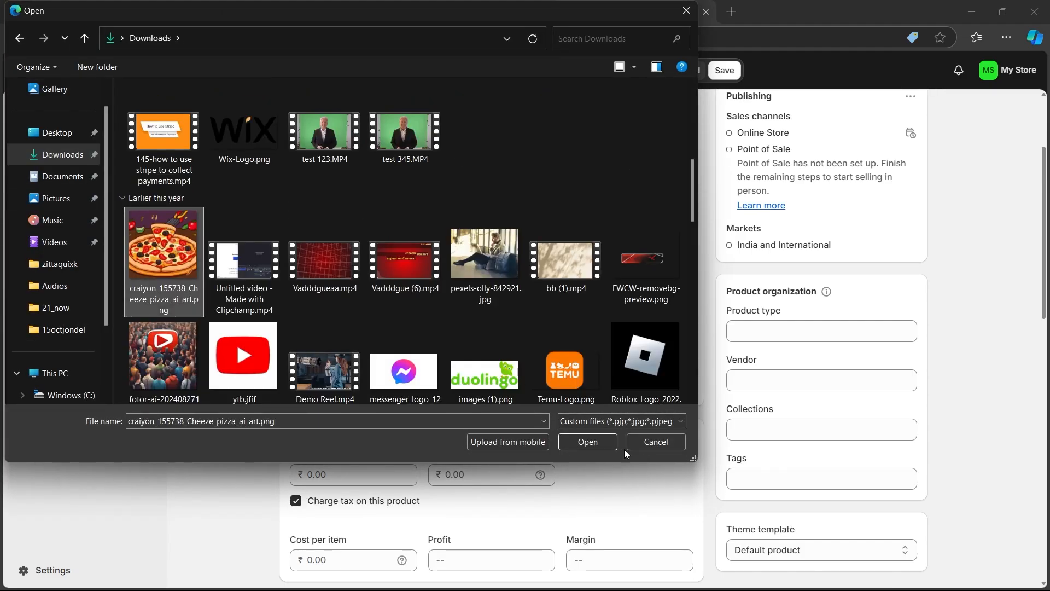
{"action": "left_click", "coordinate": [595, 441]}
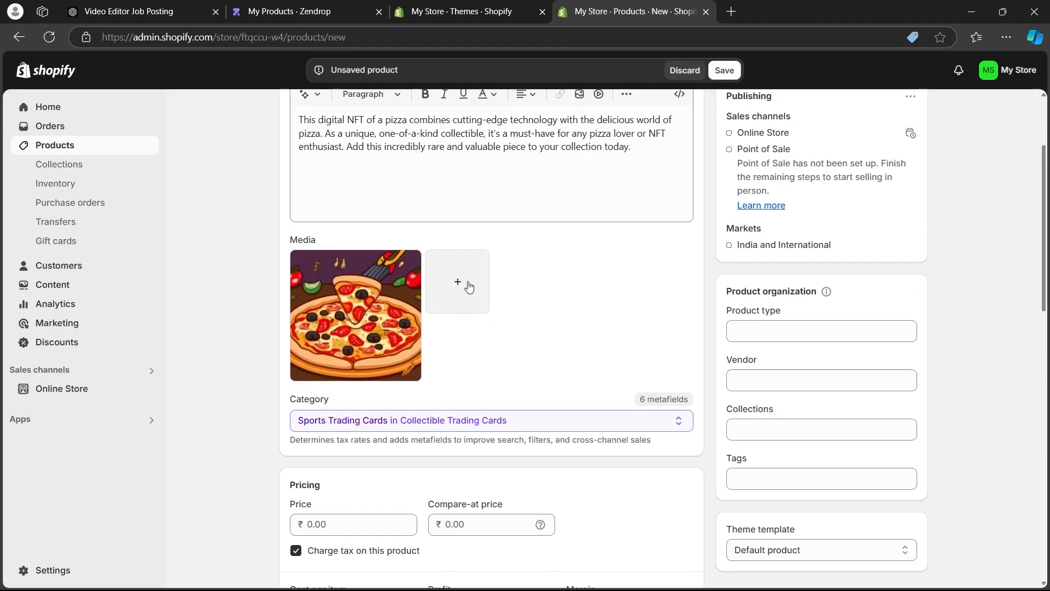
Set the product's price to ₹500, compare-at price to ₹600 and cost per item to ₹300, and check profit and margin.
{"action": "middle_click", "coordinate": [223, 254]}
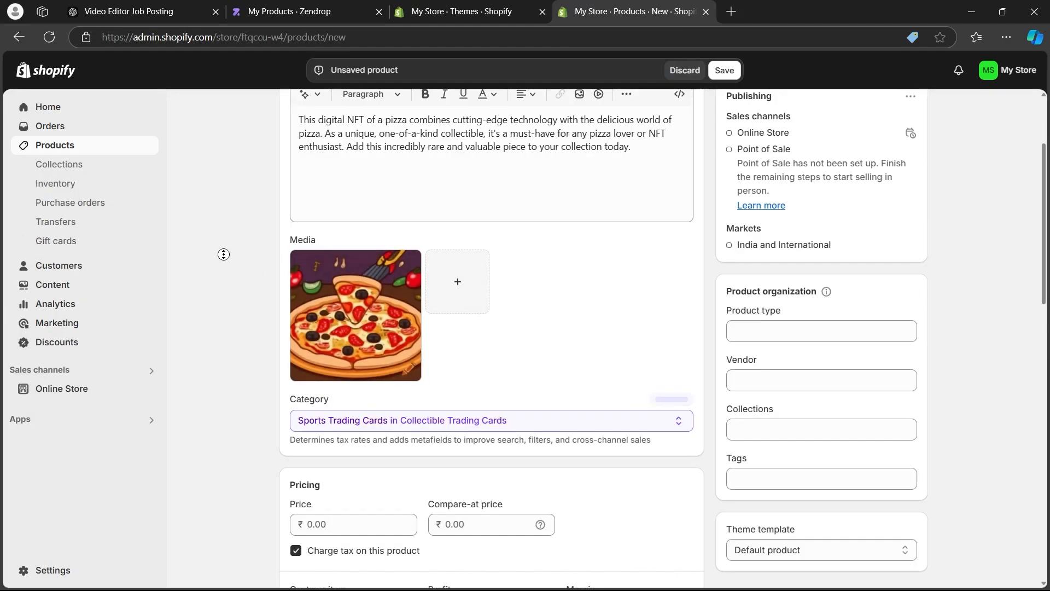
{"action": "scroll", "coordinate": [224, 254], "scroll_direction": "down", "scroll_amount": 6}
{"action": "left_click", "coordinate": [367, 214]}
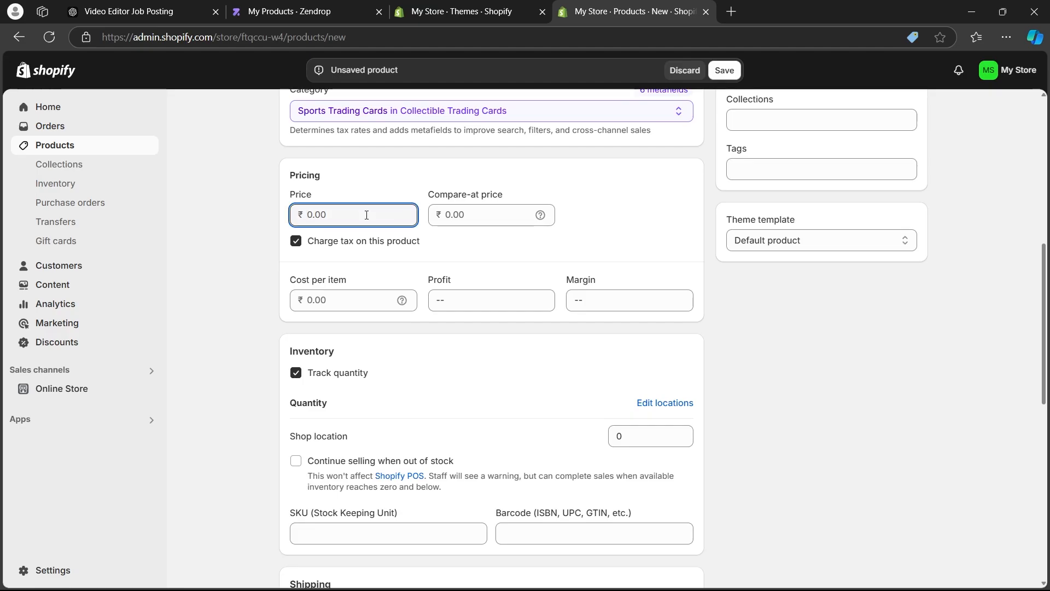
{"action": "left_click", "coordinate": [458, 216]}
{"action": "type", "text": "600"}
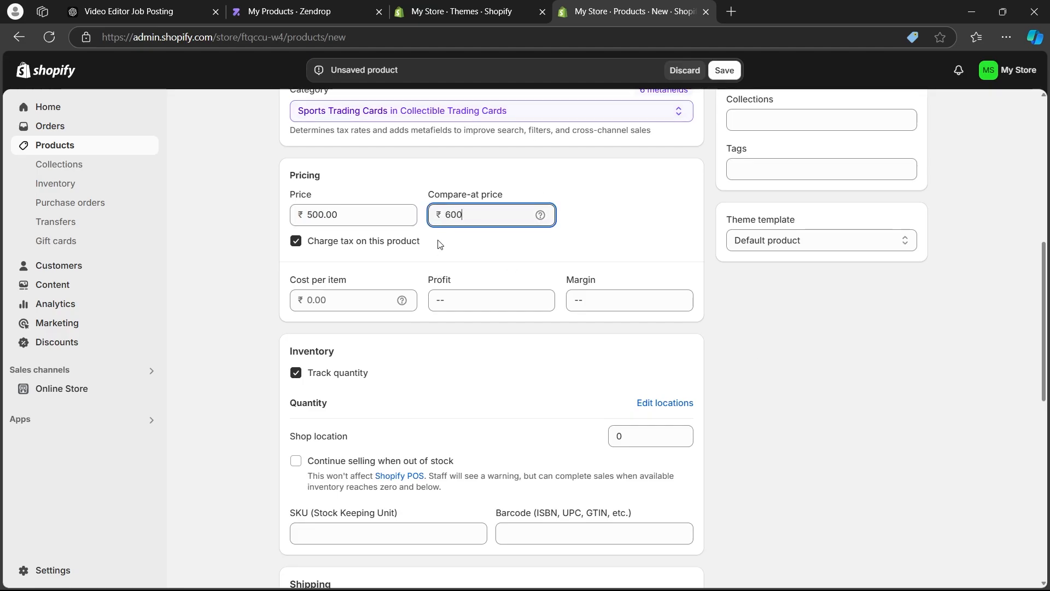
{"action": "left_click", "coordinate": [333, 305]}
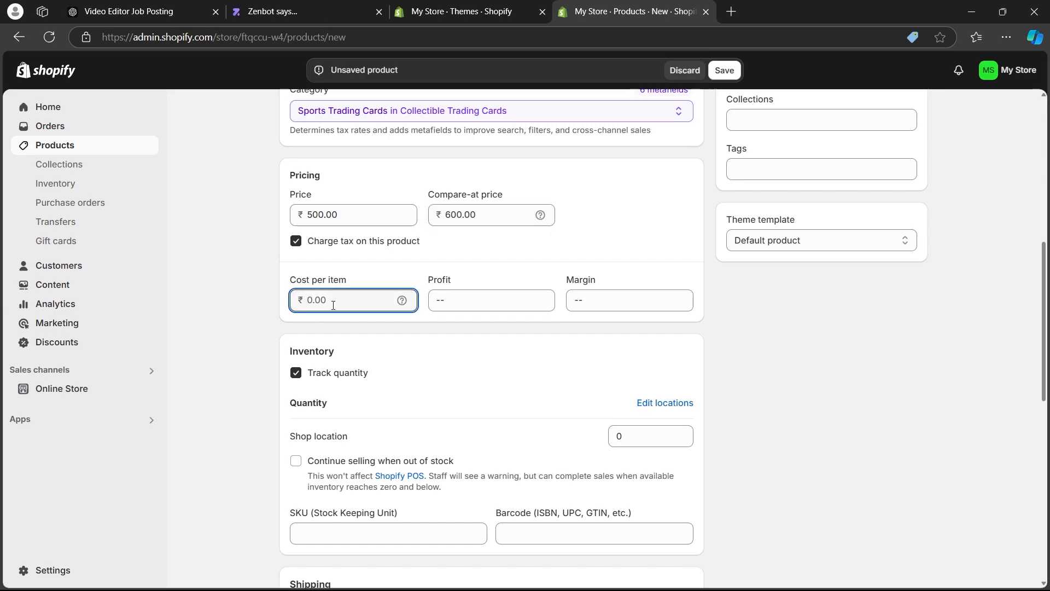
{"action": "type", "text": "300"}
{"action": "left_click_drag", "start_coordinate": [431, 279], "coordinate": [510, 289]}
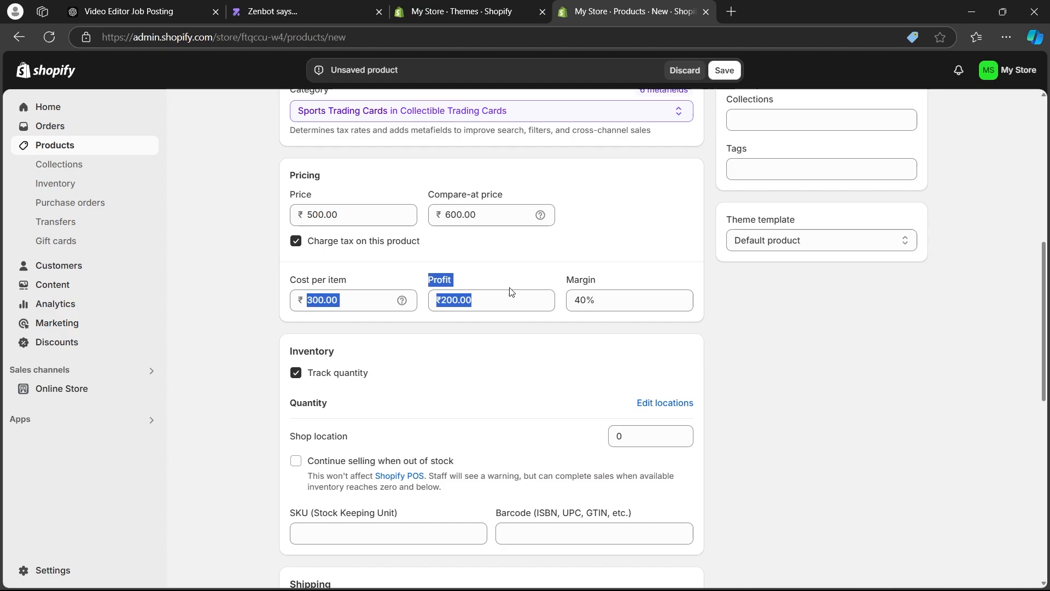
{"action": "left_click_drag", "start_coordinate": [571, 278], "coordinate": [621, 277]}
{"action": "left_click", "coordinate": [825, 341]}
Turn off quantity tracking in the product's inventory settings.
{"action": "scroll", "coordinate": [209, 221], "scroll_direction": "down", "scroll_amount": 3}
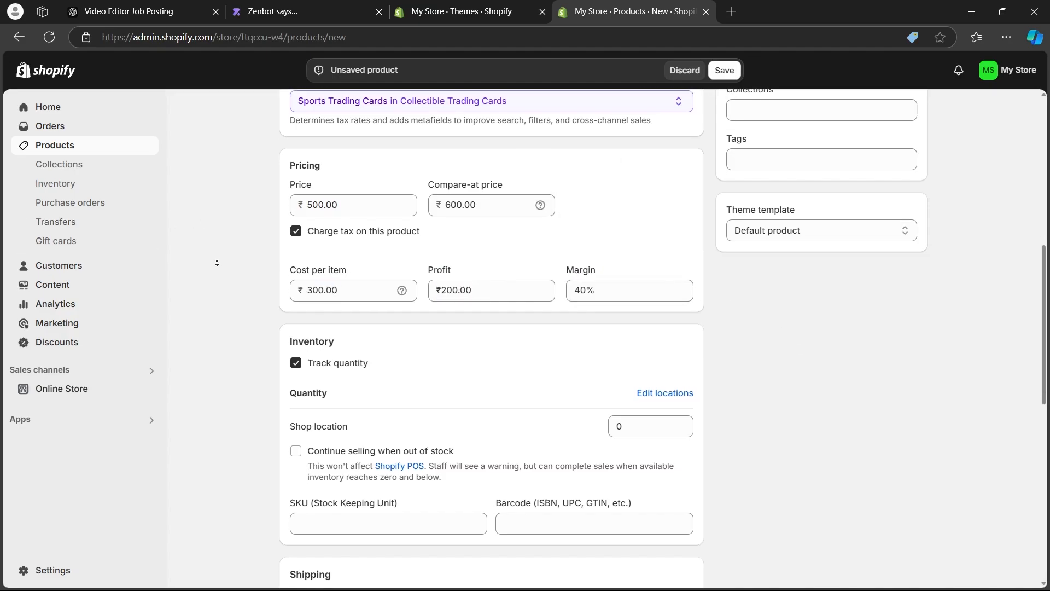
{"action": "left_click_drag", "start_coordinate": [289, 168], "coordinate": [359, 163]}
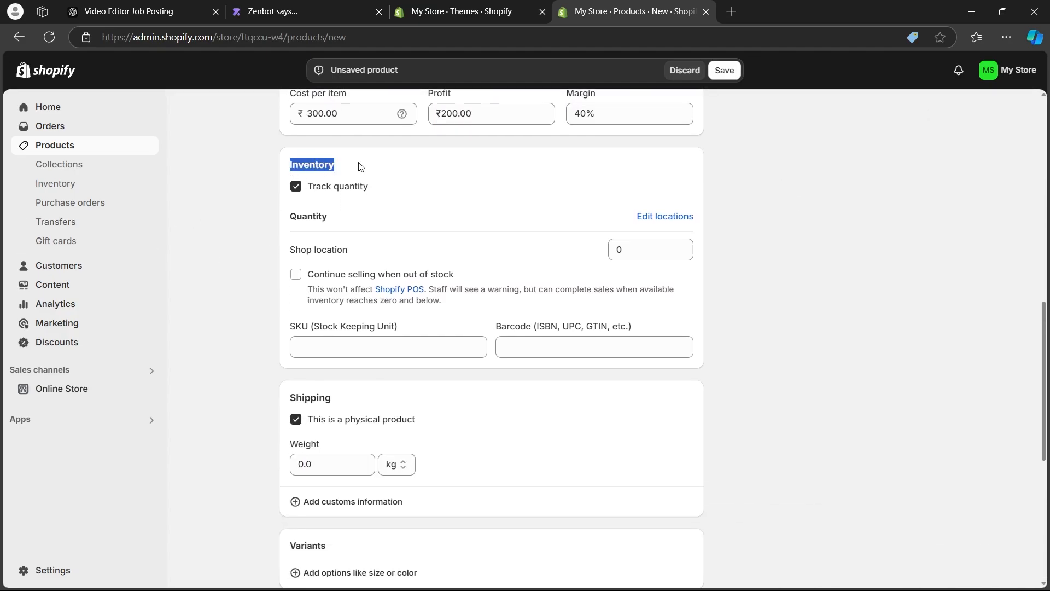
{"action": "left_click", "coordinate": [295, 186]}
{"action": "left_click", "coordinate": [295, 187]}
{"action": "left_click", "coordinate": [296, 187]}
Unmark the item as a physical product in the shipping settings.
{"action": "left_click", "coordinate": [189, 210]}
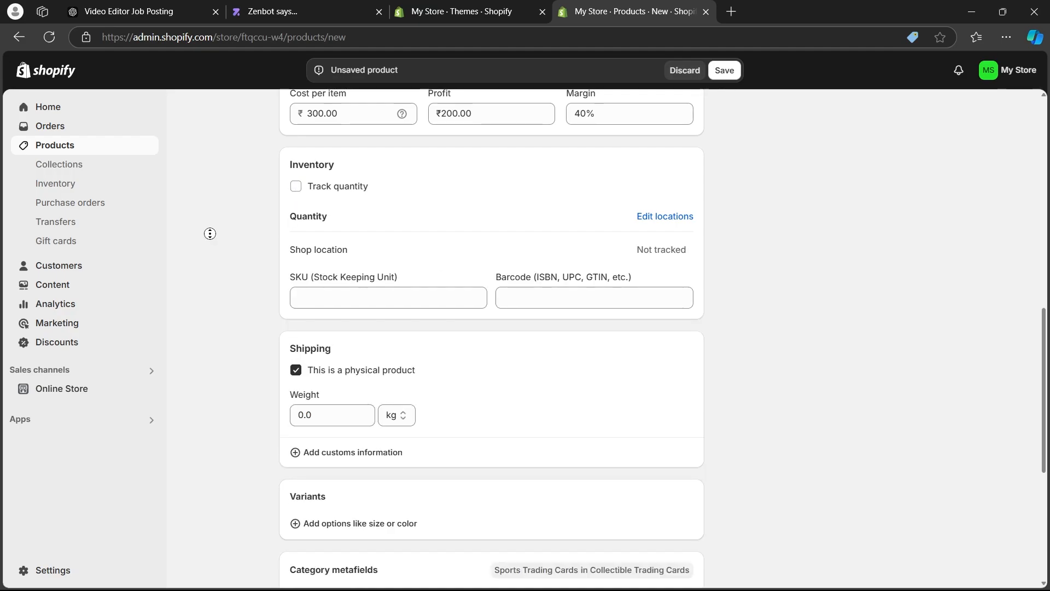
{"action": "scroll", "coordinate": [210, 234], "scroll_direction": "down", "scroll_amount": 4}
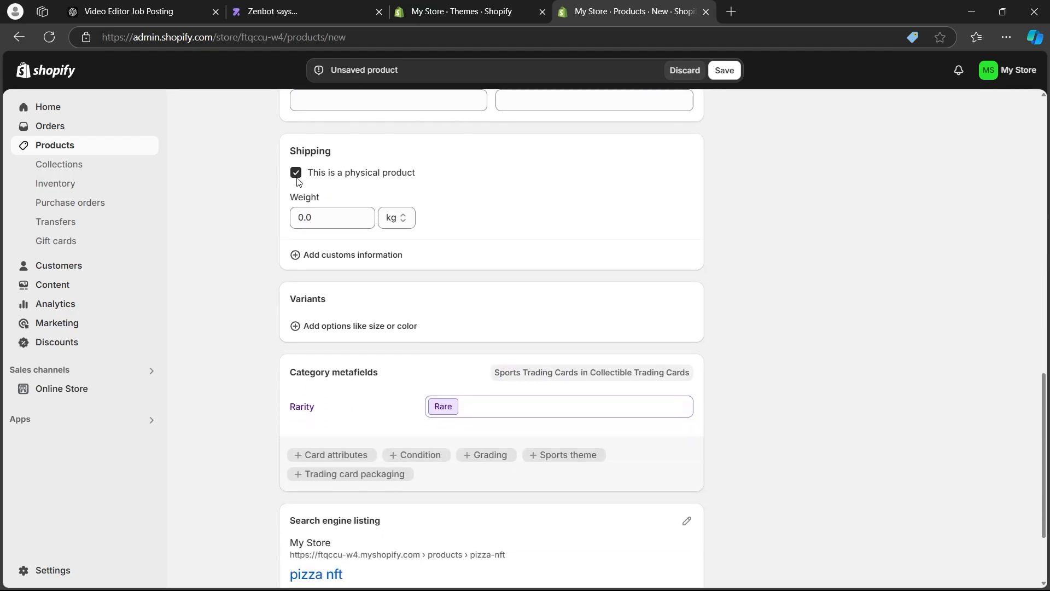
{"action": "left_click_drag", "start_coordinate": [313, 173], "coordinate": [416, 174]}
{"action": "left_click", "coordinate": [459, 201]}
{"action": "left_click", "coordinate": [296, 173]}
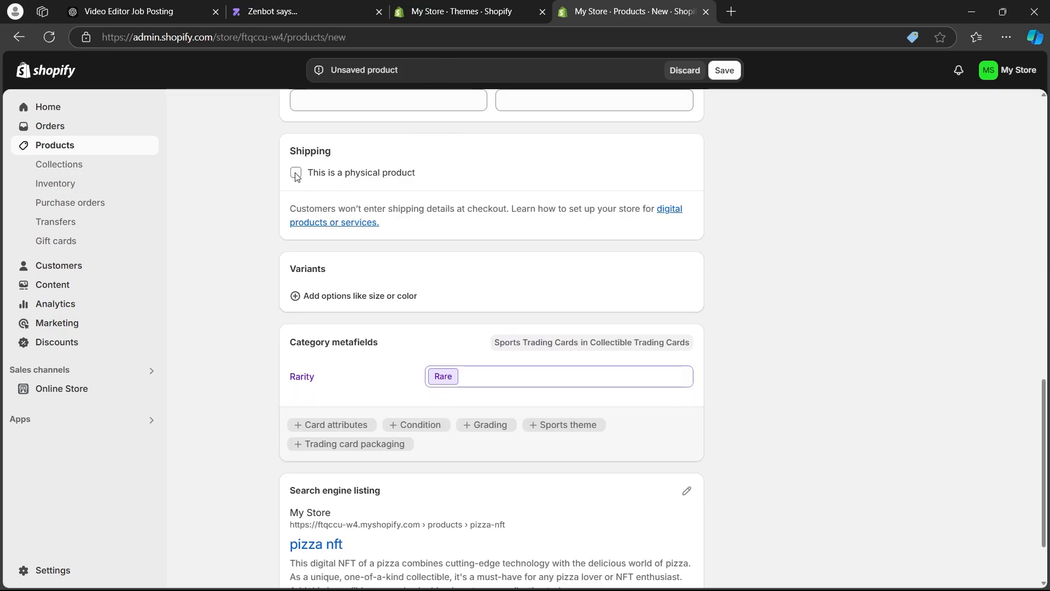
{"action": "left_click", "coordinate": [296, 174]}
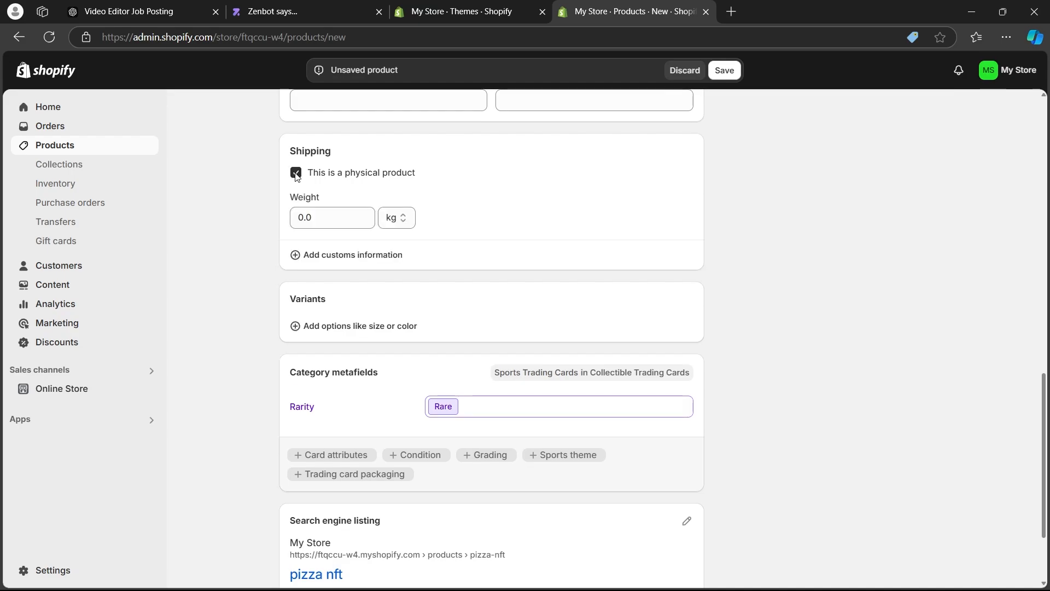
{"action": "left_click", "coordinate": [324, 221]}
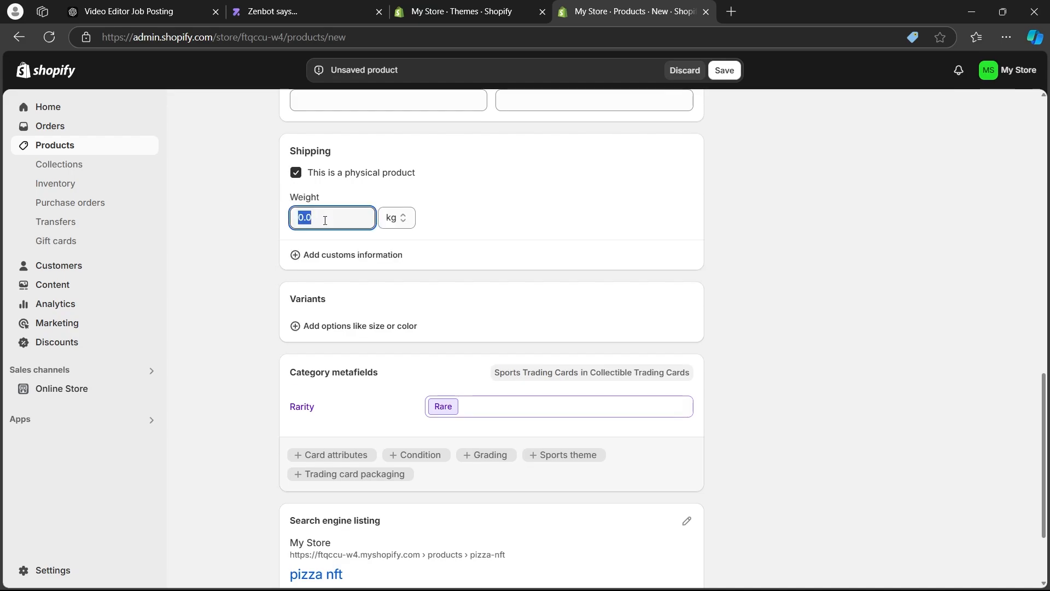
{"action": "left_click", "coordinate": [295, 174]}
{"action": "scroll", "coordinate": [246, 219], "scroll_direction": "down", "scroll_amount": 2}
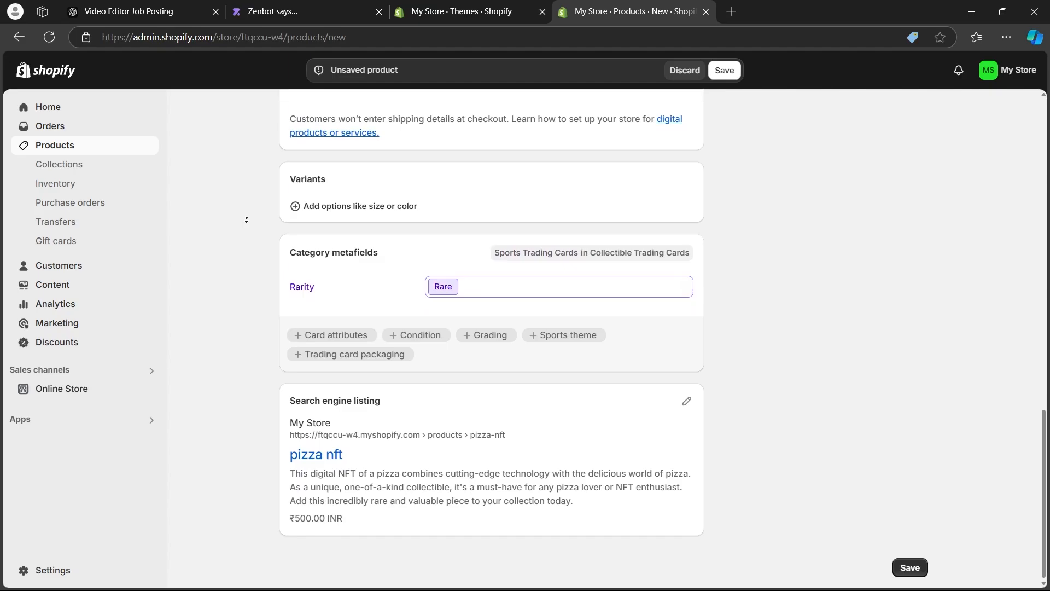
{"action": "left_click", "coordinate": [345, 208]}
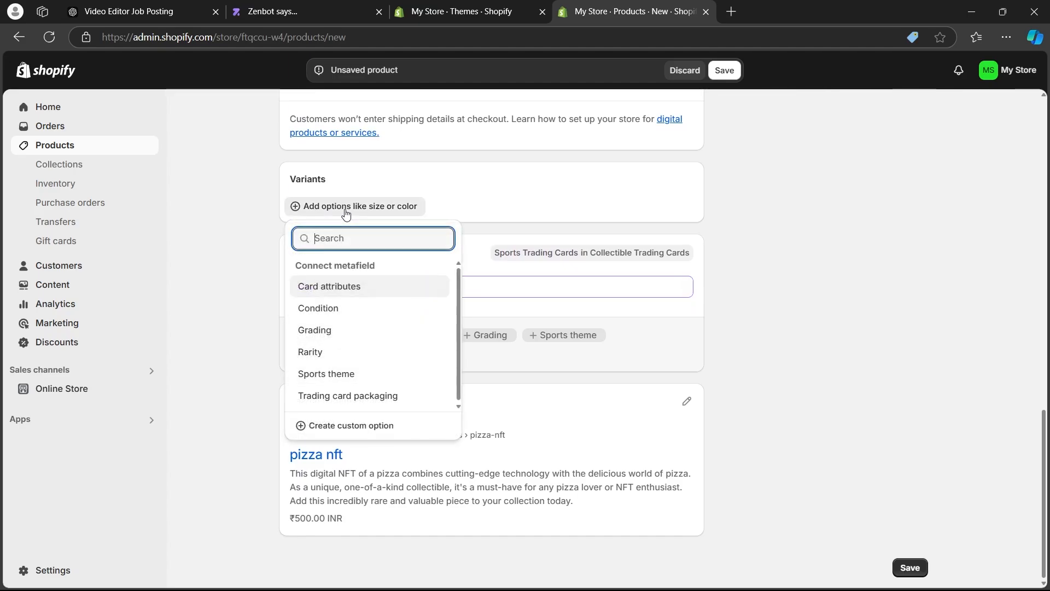
{"action": "left_click", "coordinate": [330, 331]}
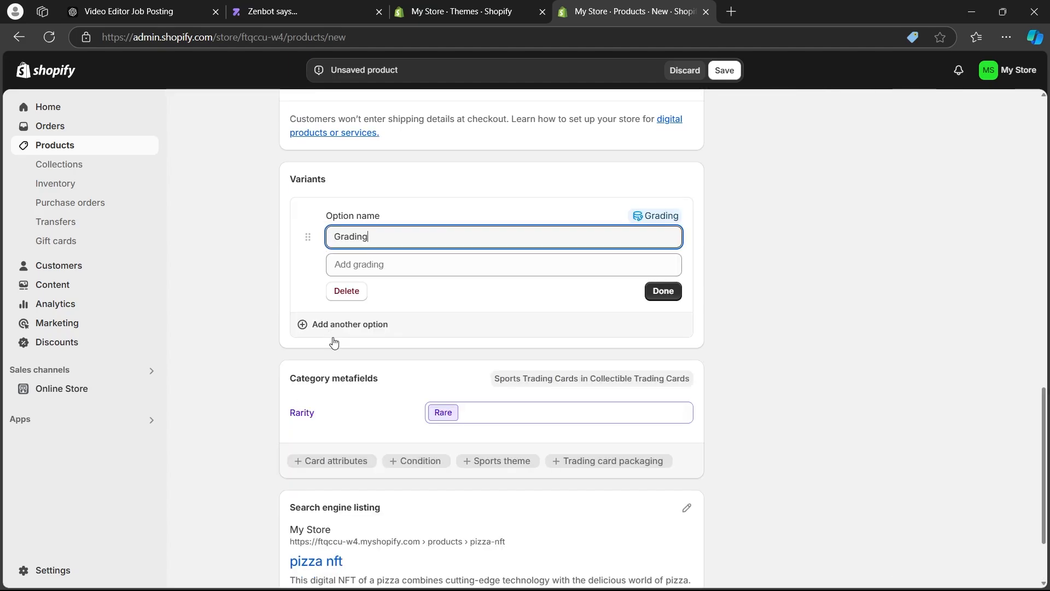
{"action": "left_click", "coordinate": [350, 300]}
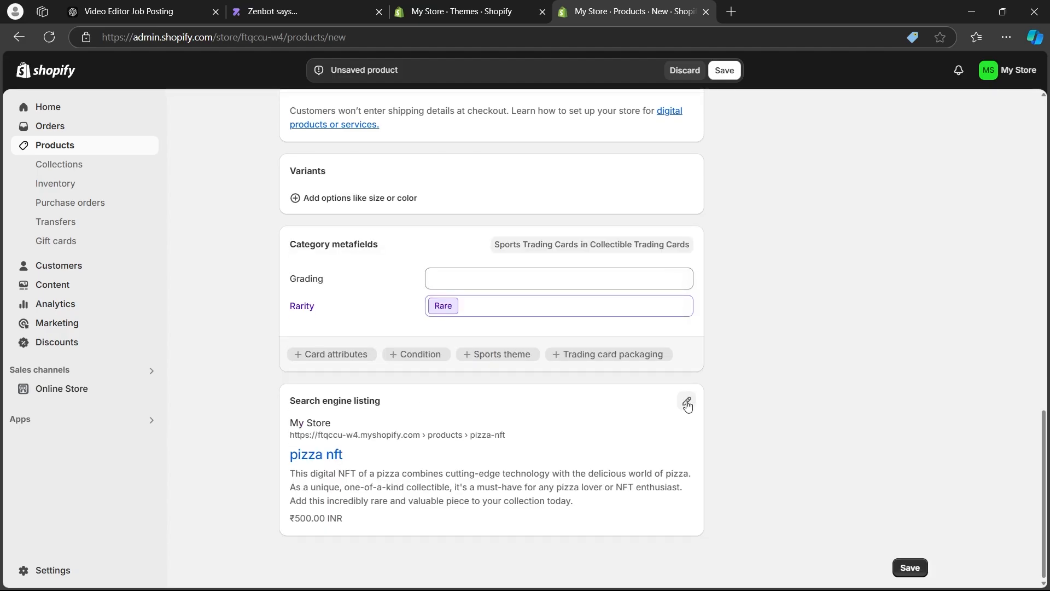
Open the search engine listing for editing, review its page title, meta description and URL handle, and save the product.
{"action": "left_click", "coordinate": [687, 403]}
{"action": "scroll", "coordinate": [410, 372], "scroll_direction": "down", "scroll_amount": 2}
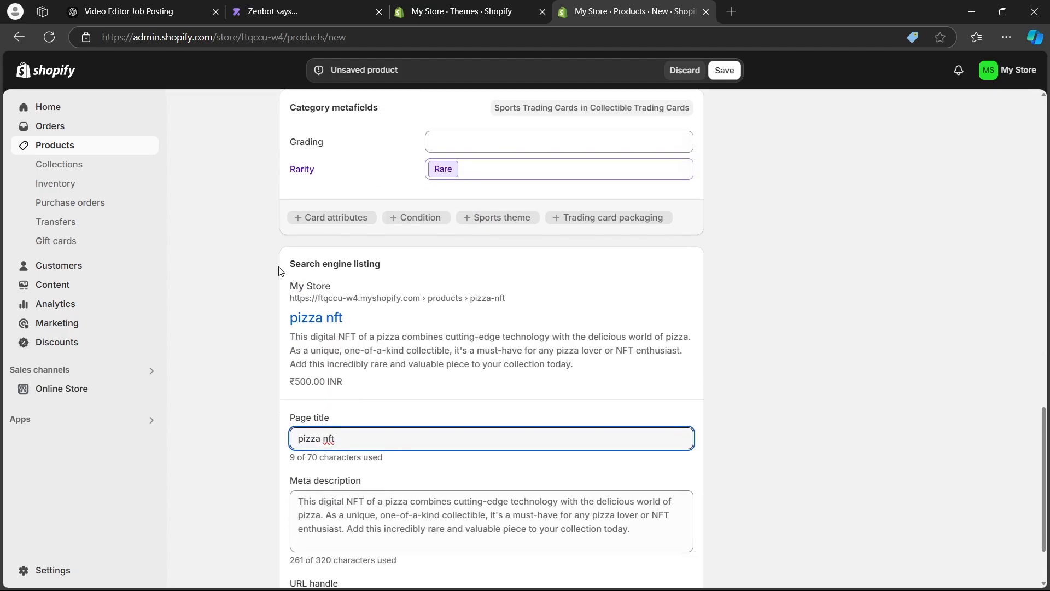
{"action": "scroll", "coordinate": [371, 350], "scroll_direction": "down", "scroll_amount": 1}
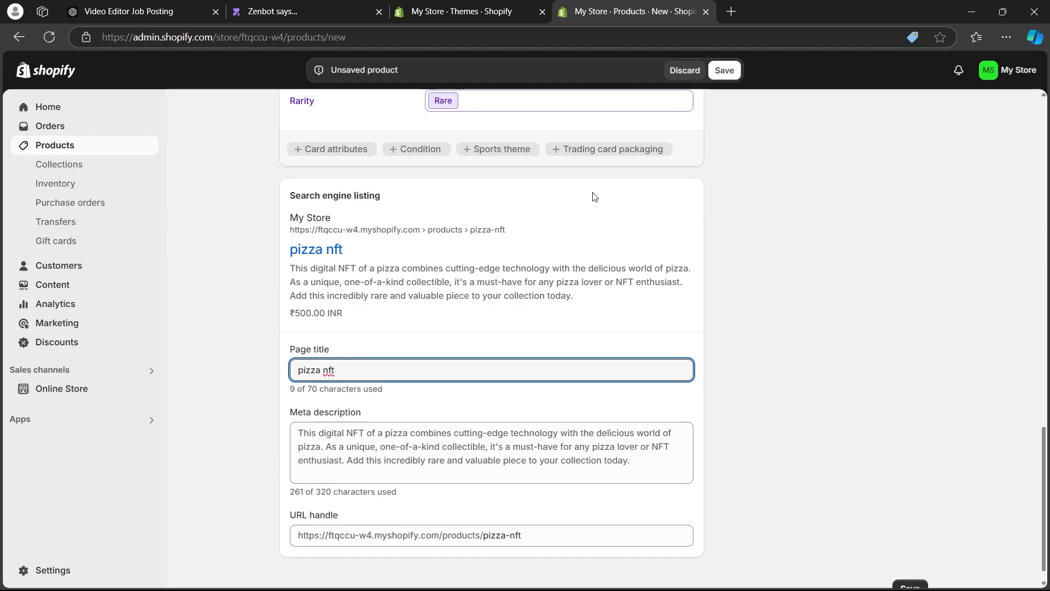
{"action": "scroll", "coordinate": [839, 232], "scroll_direction": "up", "scroll_amount": 15}
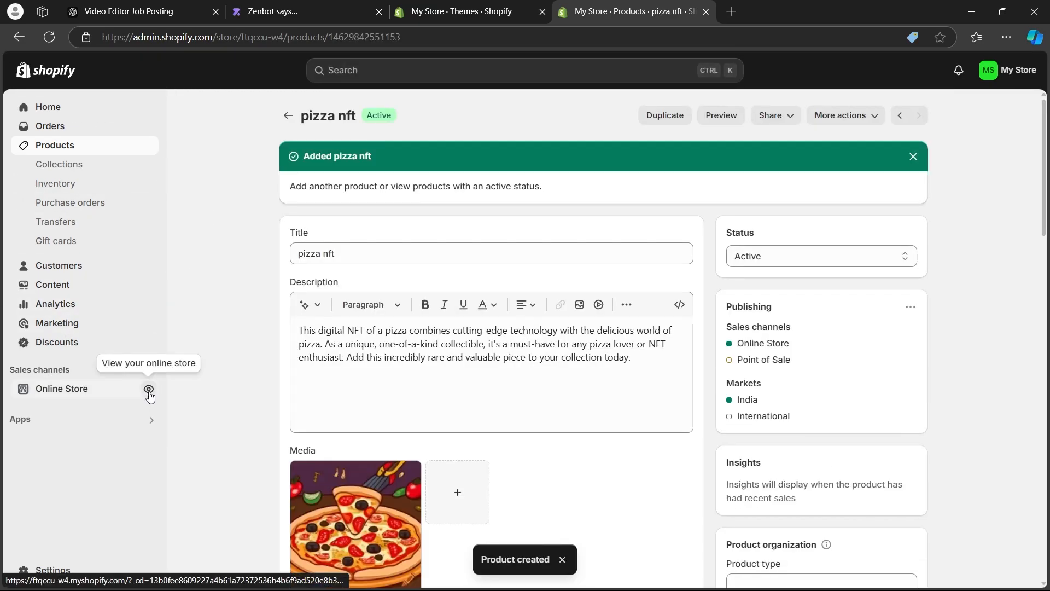
View the online storefront's home page and open its catalog to examine how the products are listed.
{"action": "left_click", "coordinate": [149, 390]}
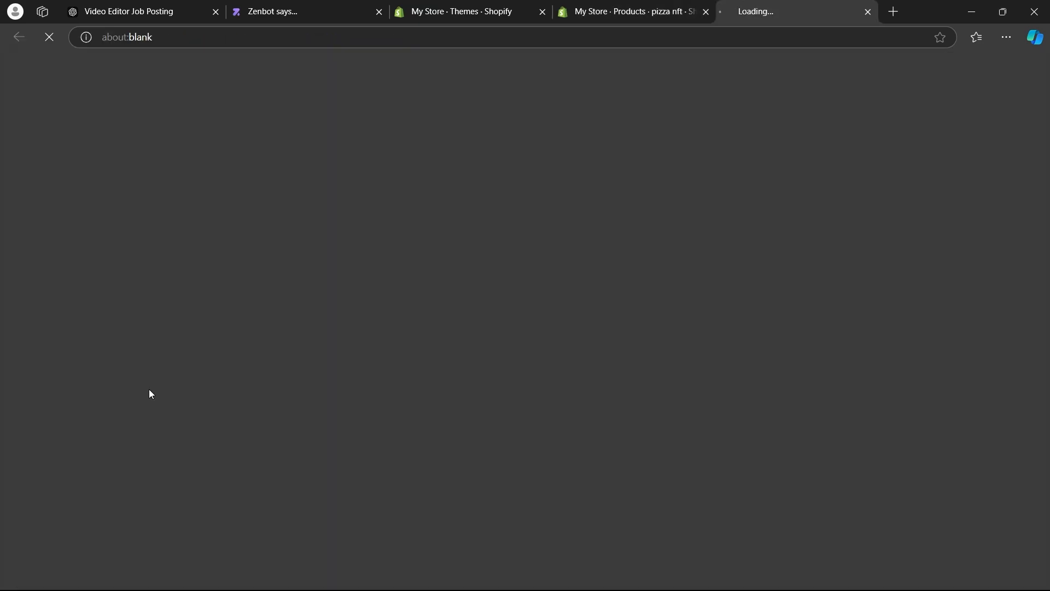
{"action": "scroll", "coordinate": [266, 197], "scroll_direction": "down", "scroll_amount": 15}
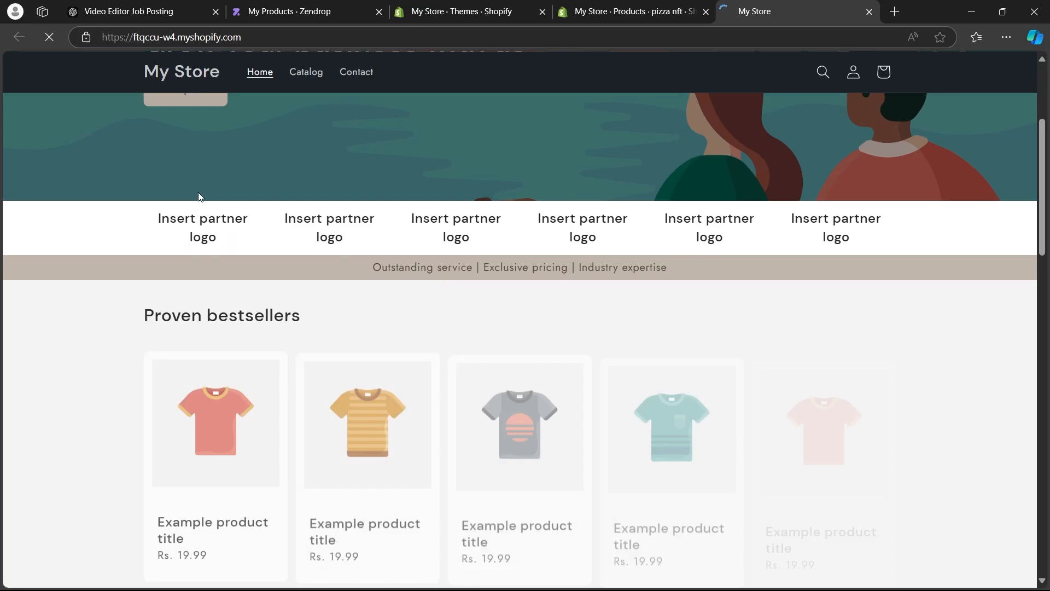
{"action": "scroll", "coordinate": [205, 199], "scroll_direction": "down", "scroll_amount": 3}
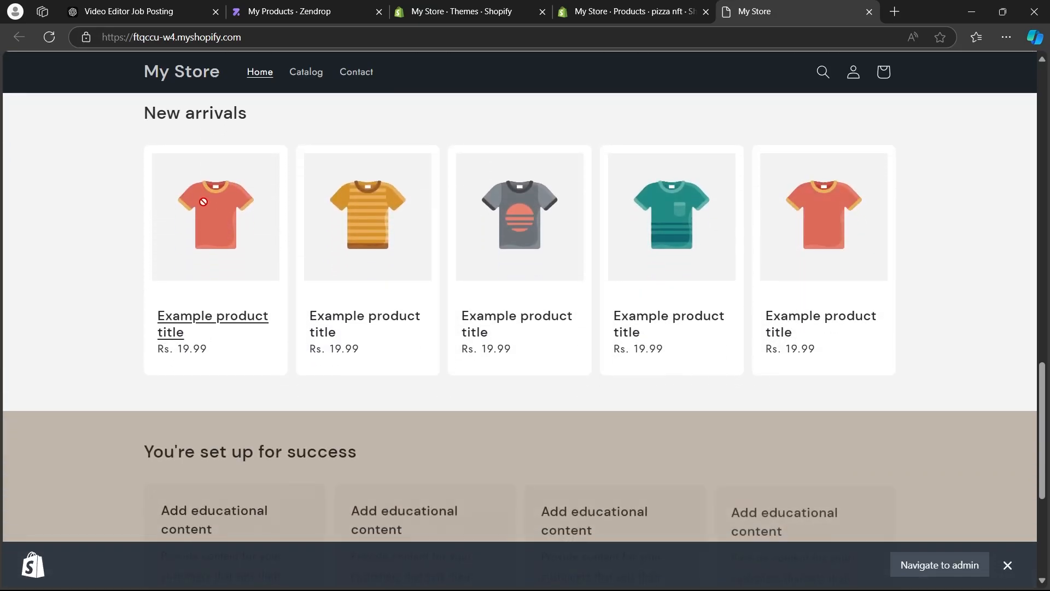
{"action": "scroll", "coordinate": [204, 199], "scroll_direction": "down", "scroll_amount": 4}
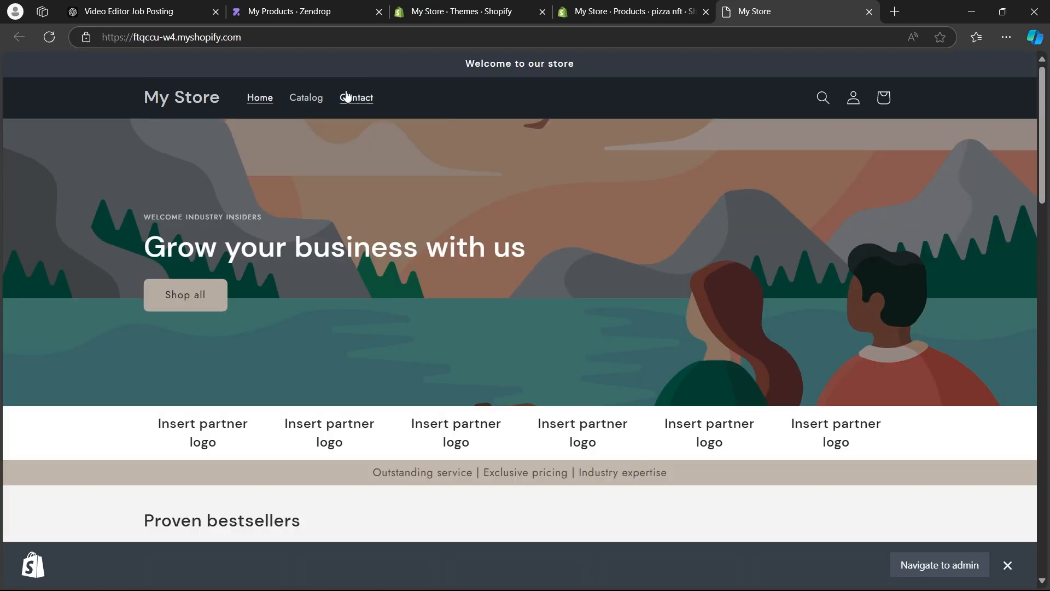
{"action": "left_click", "coordinate": [310, 102]}
{"action": "scroll", "coordinate": [290, 131], "scroll_direction": "down", "scroll_amount": 2}
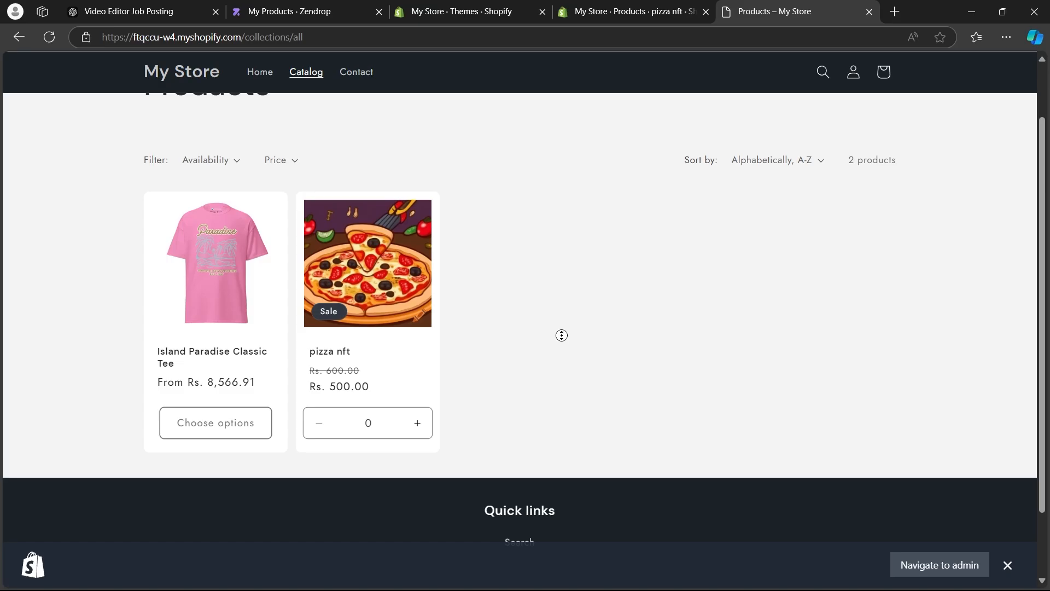
{"action": "scroll", "coordinate": [562, 335], "scroll_direction": "up", "scroll_amount": 2}
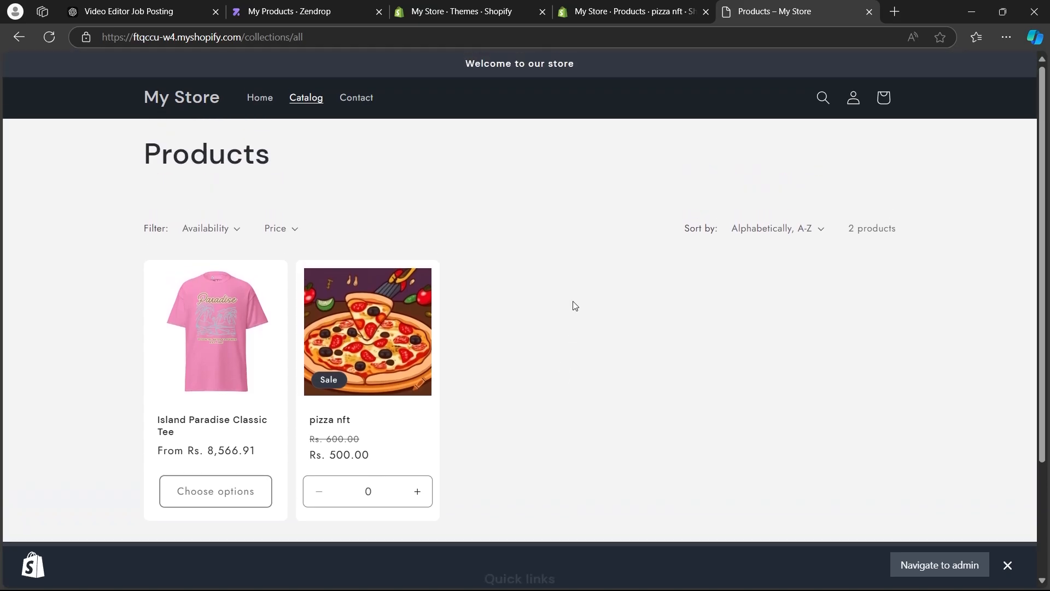
Return to the store admin, open the payment settings and look through the third-party payment providers.
{"action": "left_click", "coordinate": [634, 11]}
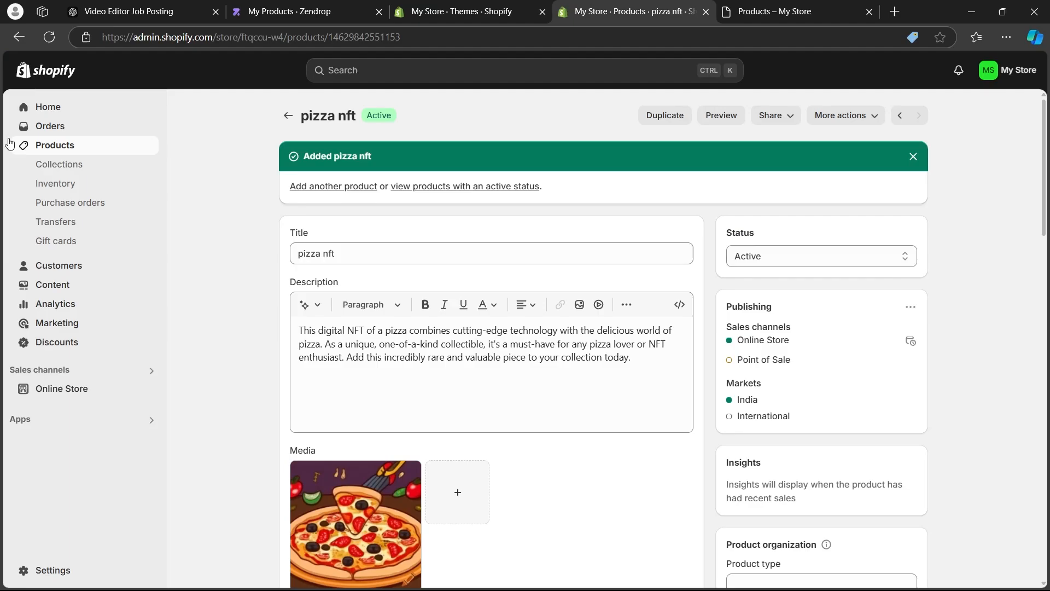
{"action": "left_click", "coordinate": [59, 570]}
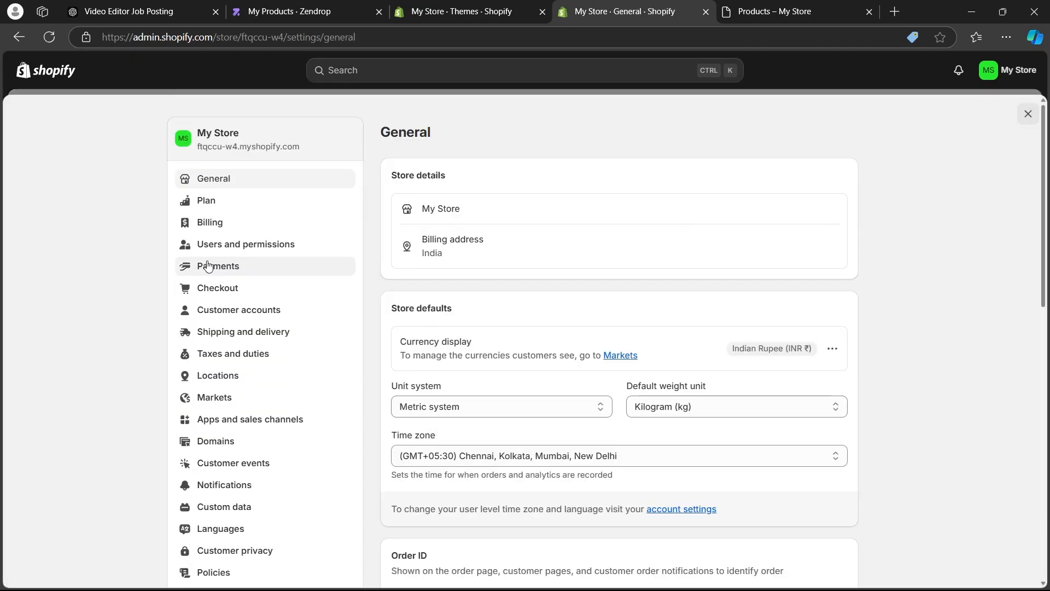
{"action": "left_click", "coordinate": [232, 267]}
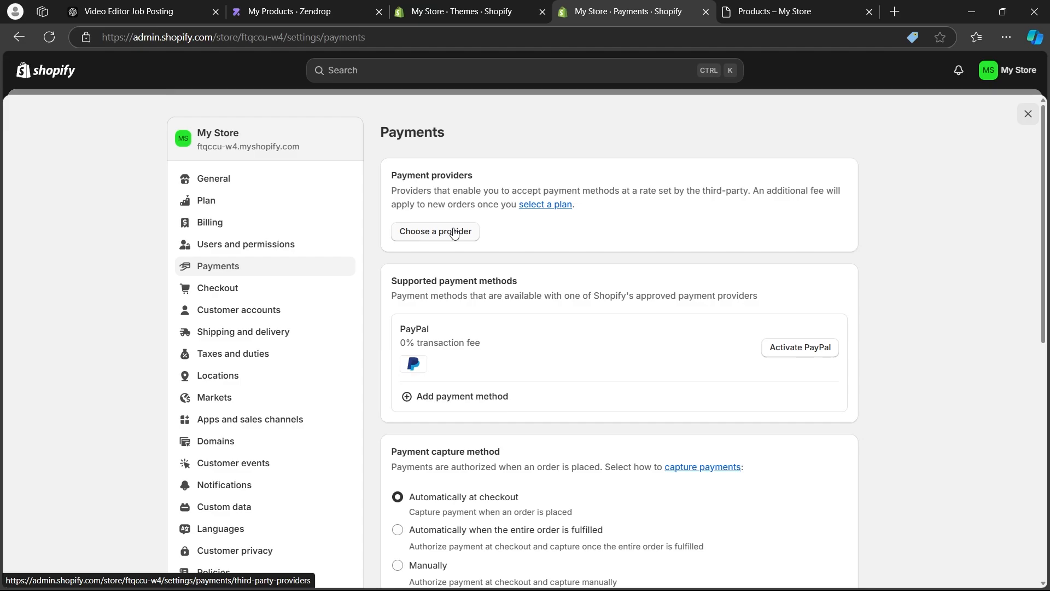
{"action": "left_click", "coordinate": [454, 232]}
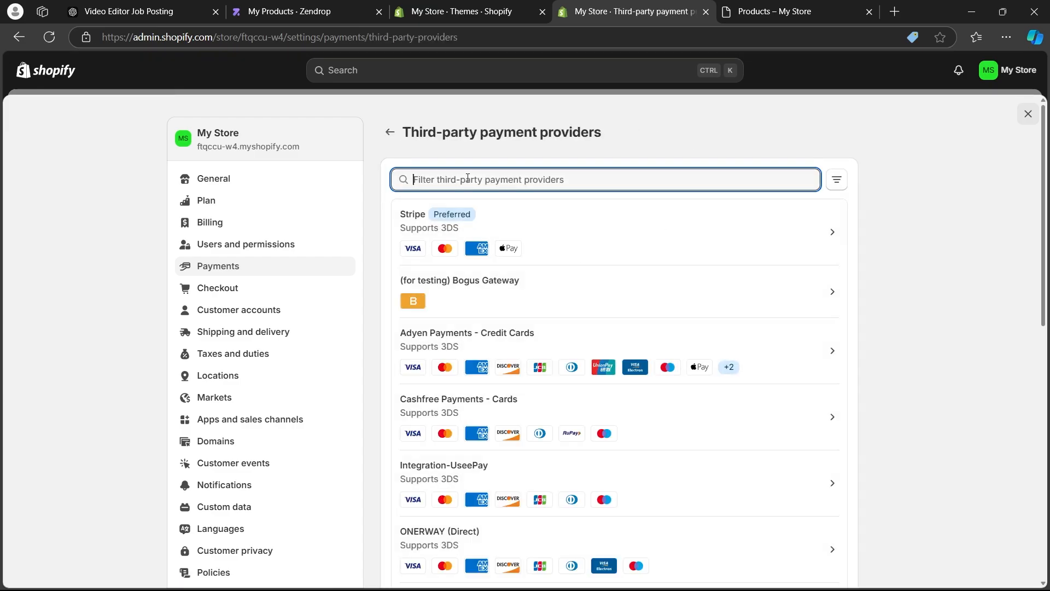
{"action": "scroll", "coordinate": [725, 187], "scroll_direction": "down", "scroll_amount": 10}
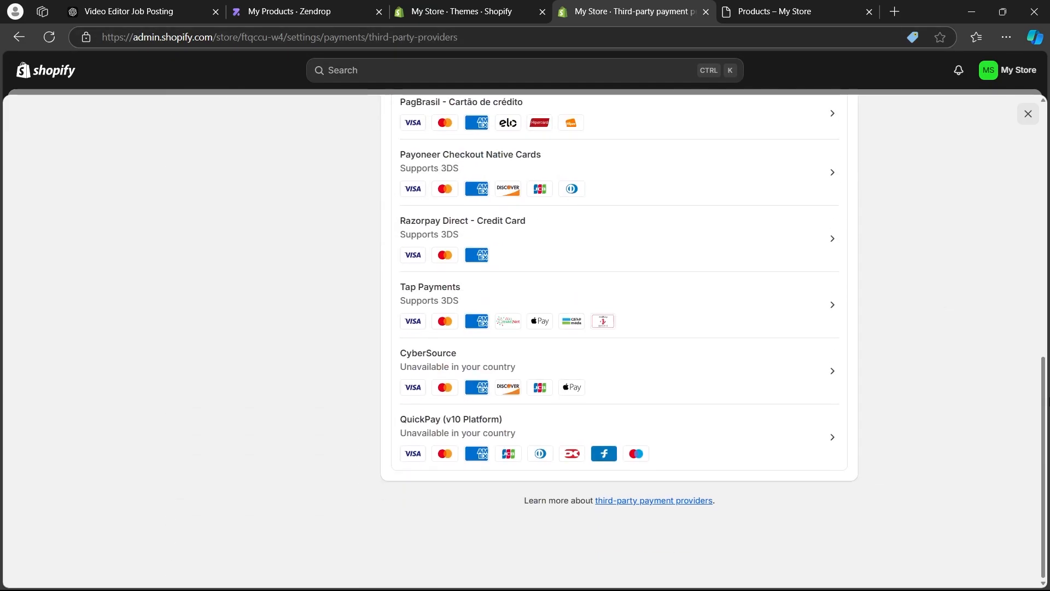
{"action": "key", "text": "ctrl+a"}
{"action": "scroll", "coordinate": [661, 274], "scroll_direction": "up", "scroll_amount": 10}
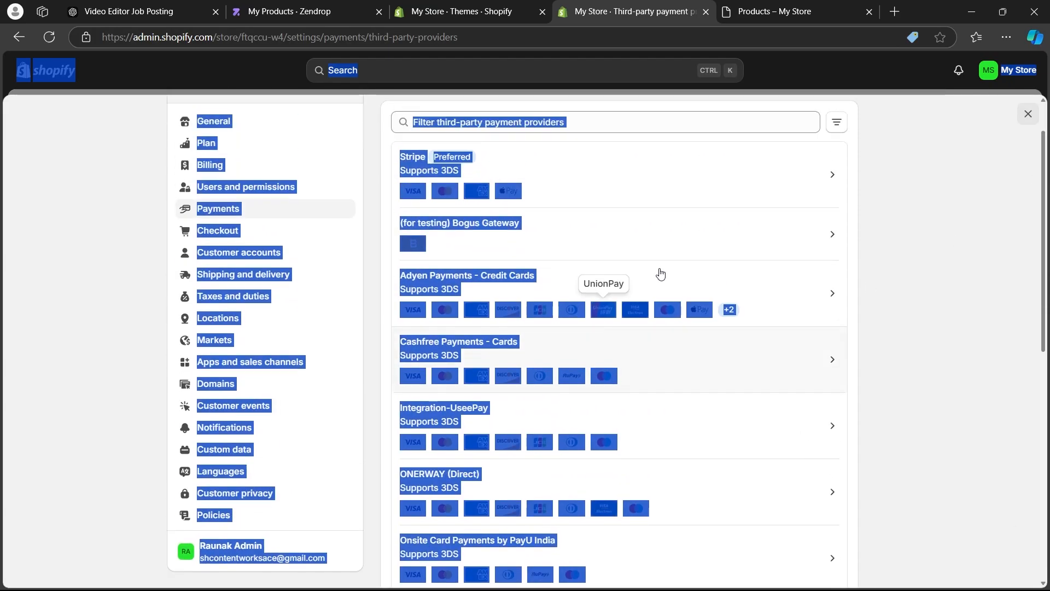
Examine the Bogus Gateway details and the Stripe connection form, returning to the provider list without setting either up.
{"action": "left_click", "coordinate": [612, 233]}
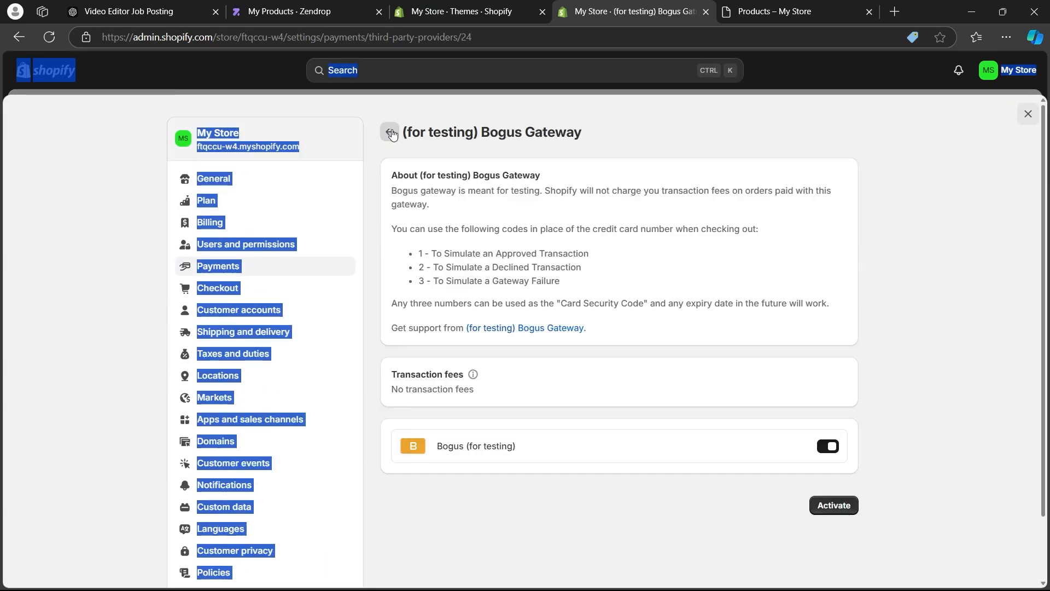
{"action": "left_click", "coordinate": [390, 133]}
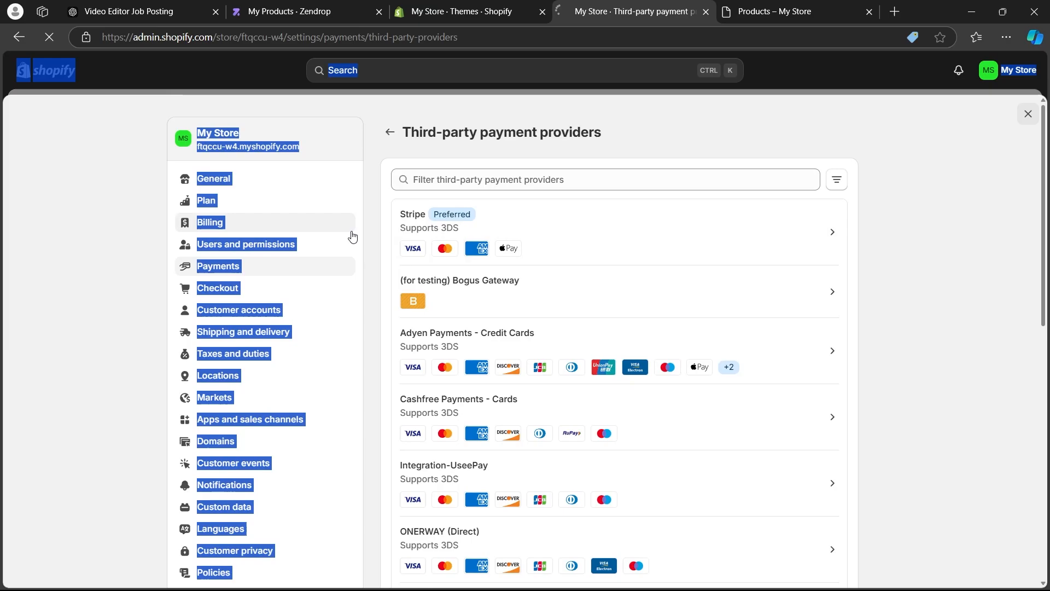
{"action": "left_click", "coordinate": [677, 230]}
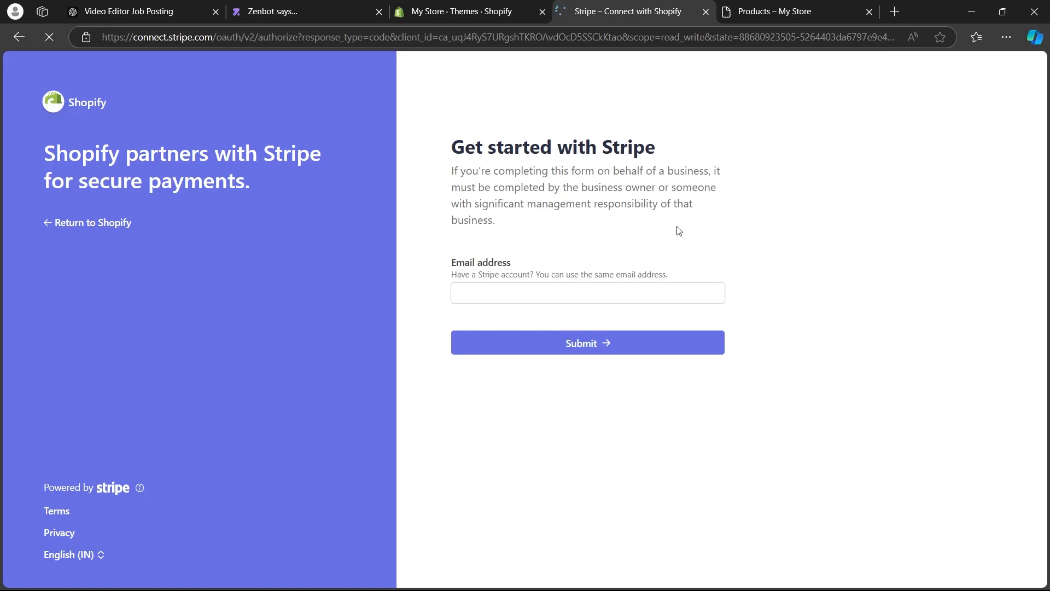
{"action": "left_click", "coordinate": [548, 293]}
{"action": "left_click", "coordinate": [833, 328]}
{"action": "left_click", "coordinate": [20, 37]}
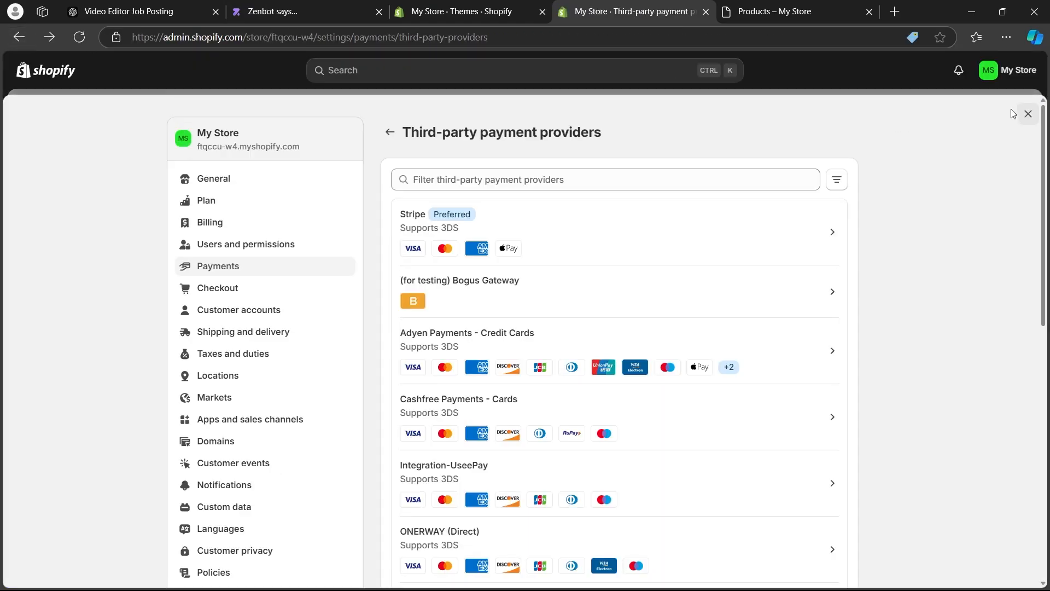
Leave the payment settings, open the current Trade theme for customization and look over its home page preview.
{"action": "left_click", "coordinate": [1026, 113]}
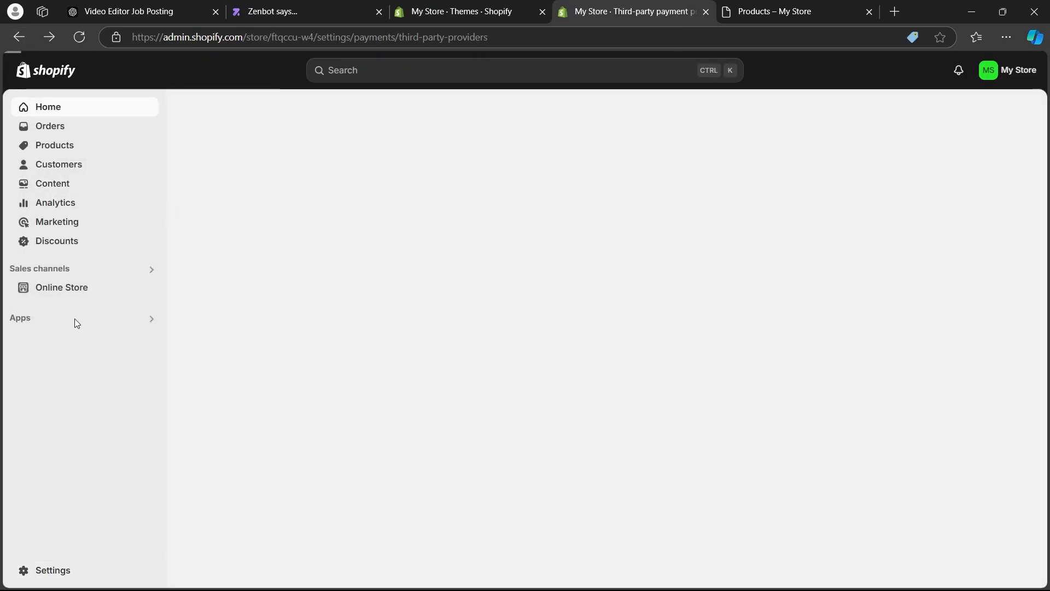
{"action": "left_click", "coordinate": [49, 290]}
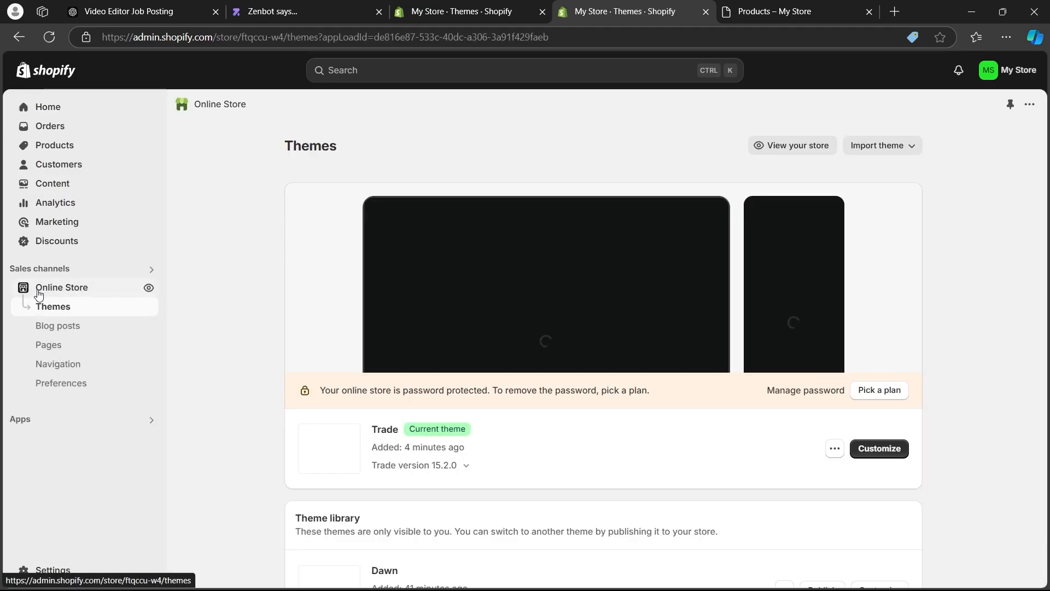
{"action": "left_click", "coordinate": [884, 451]}
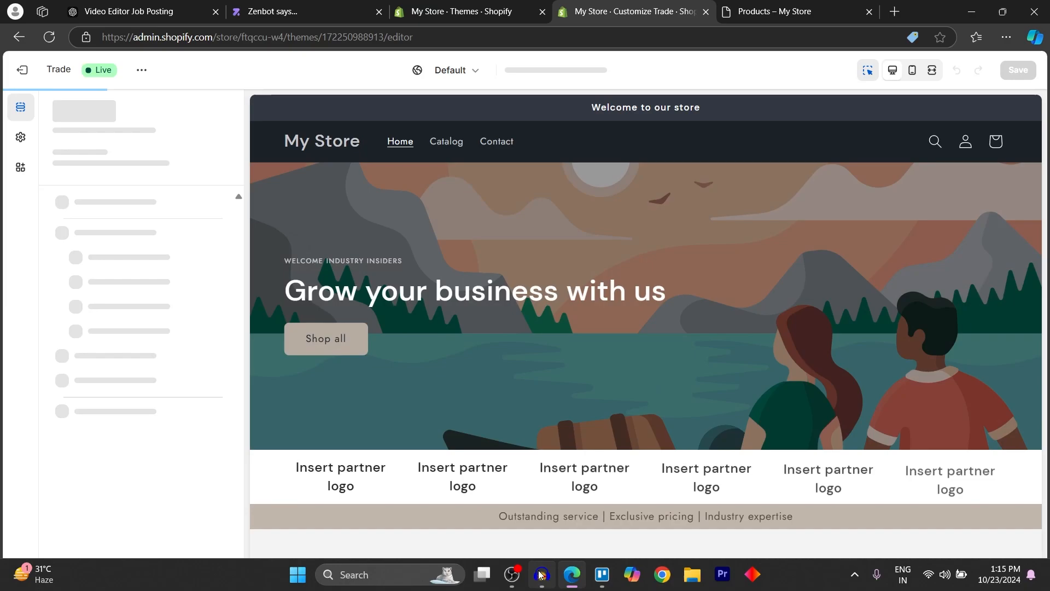
{"action": "mouse_move", "coordinate": [540, 574]}
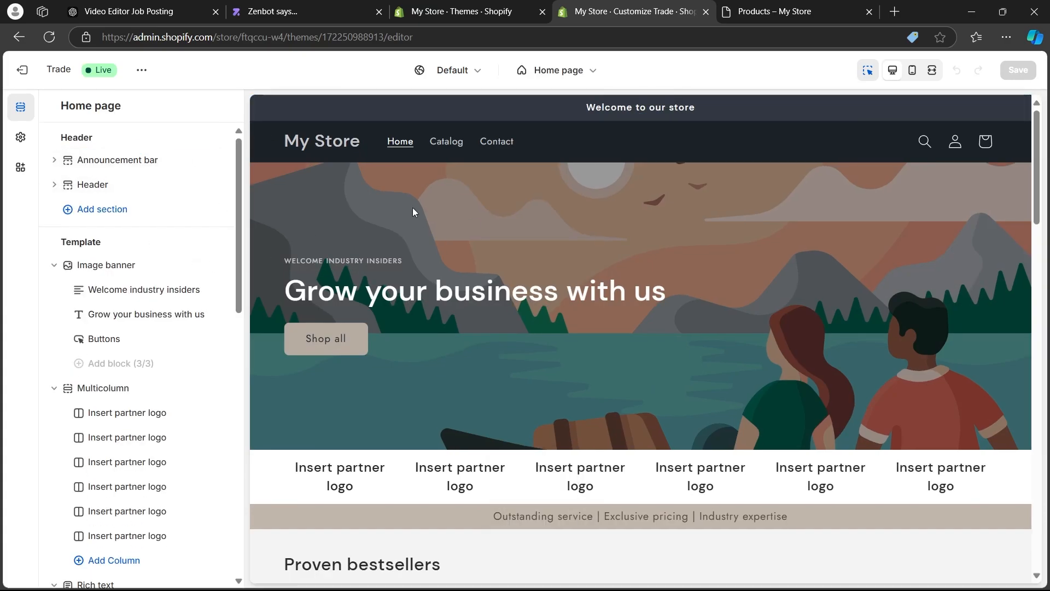
{"action": "scroll", "coordinate": [413, 212], "scroll_direction": "down", "scroll_amount": 3}
{"action": "scroll", "coordinate": [834, 320], "scroll_direction": "down", "scroll_amount": 9}
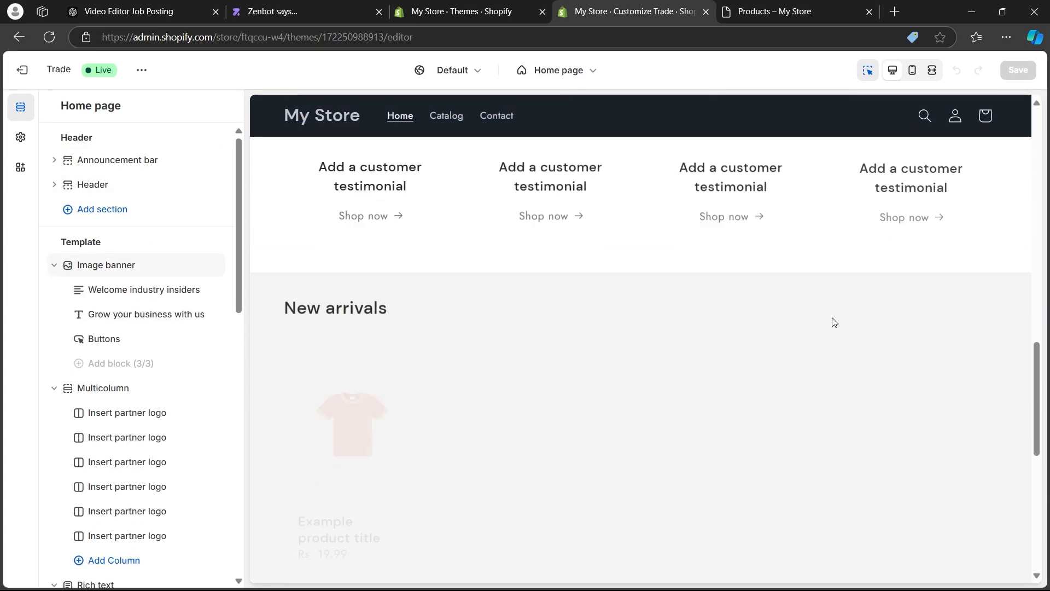
{"action": "scroll", "coordinate": [814, 314], "scroll_direction": "up", "scroll_amount": 5}
{"action": "left_click_drag", "start_coordinate": [1037, 386], "coordinate": [1038, 174]}
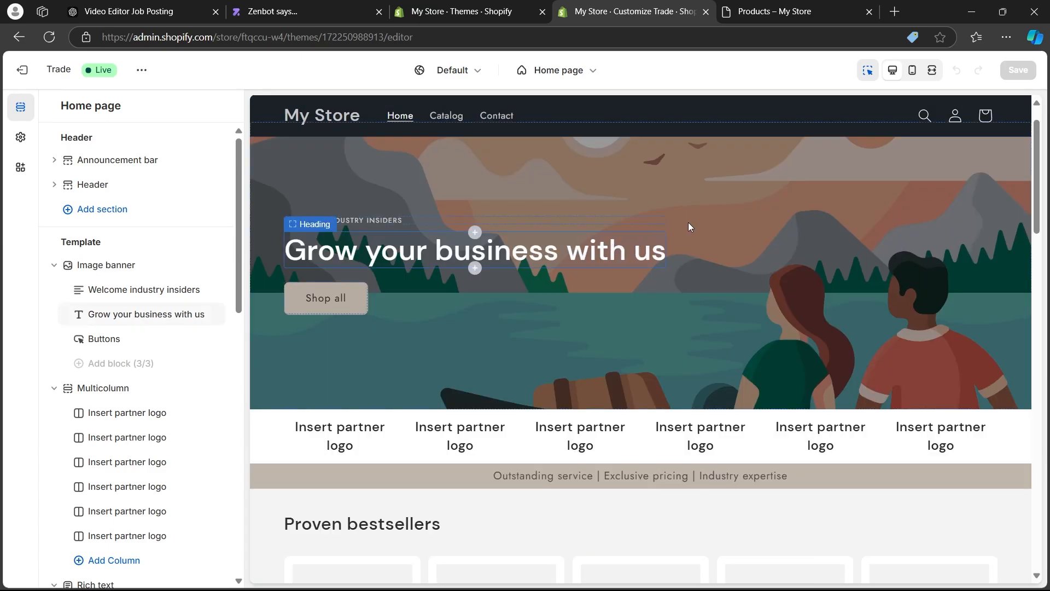
Inspect the settings of the home page's image banner and Proven bestsellers featured collection, ending with the image banner selected.
{"action": "left_click", "coordinate": [829, 228]}
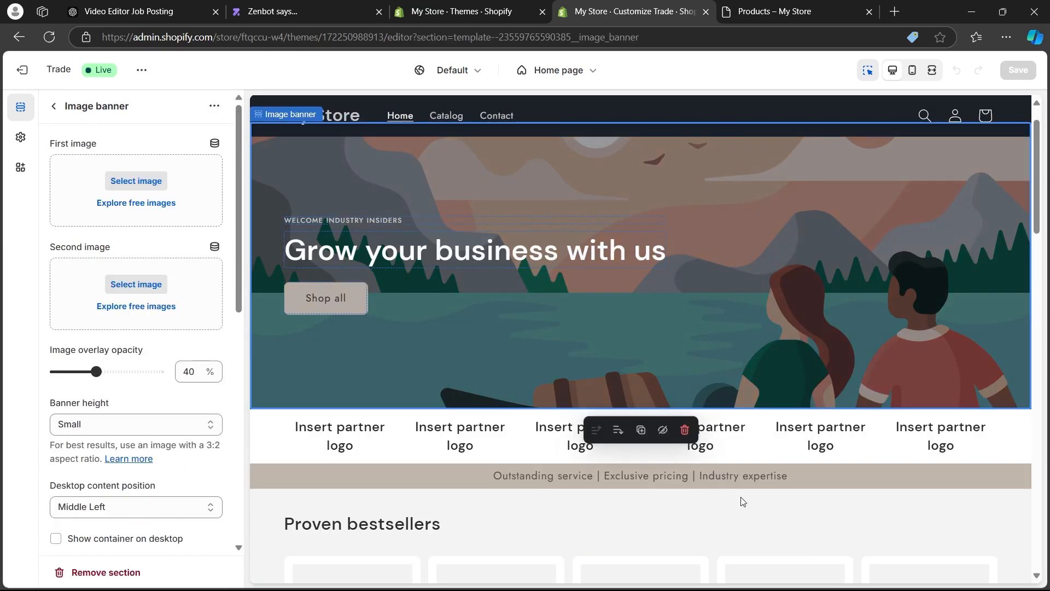
{"action": "scroll", "coordinate": [805, 339], "scroll_direction": "down", "scroll_amount": 5}
{"action": "left_click", "coordinate": [789, 247]}
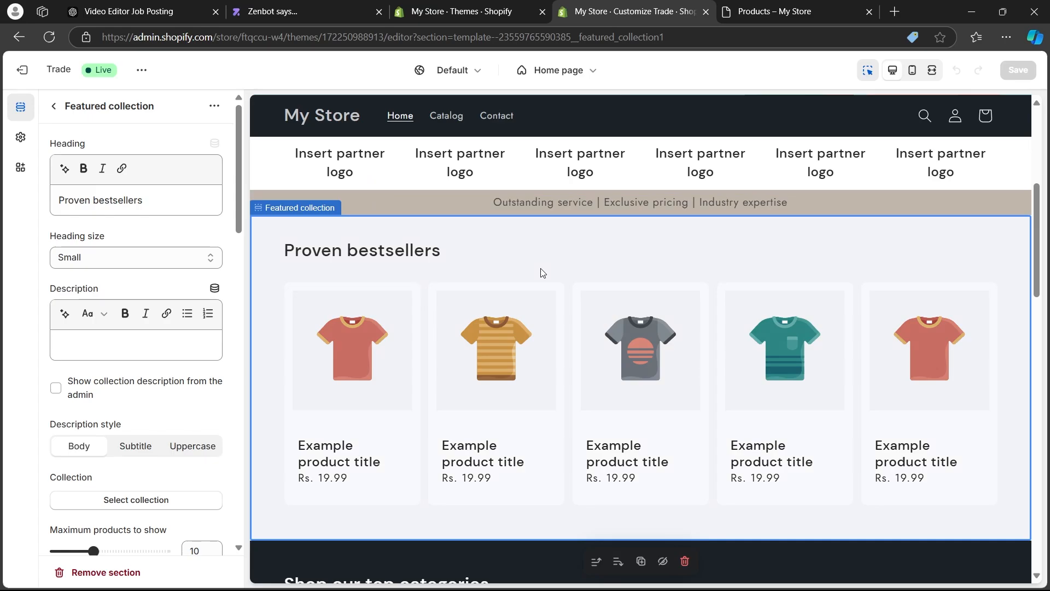
{"action": "scroll", "coordinate": [635, 244], "scroll_direction": "up", "scroll_amount": 5}
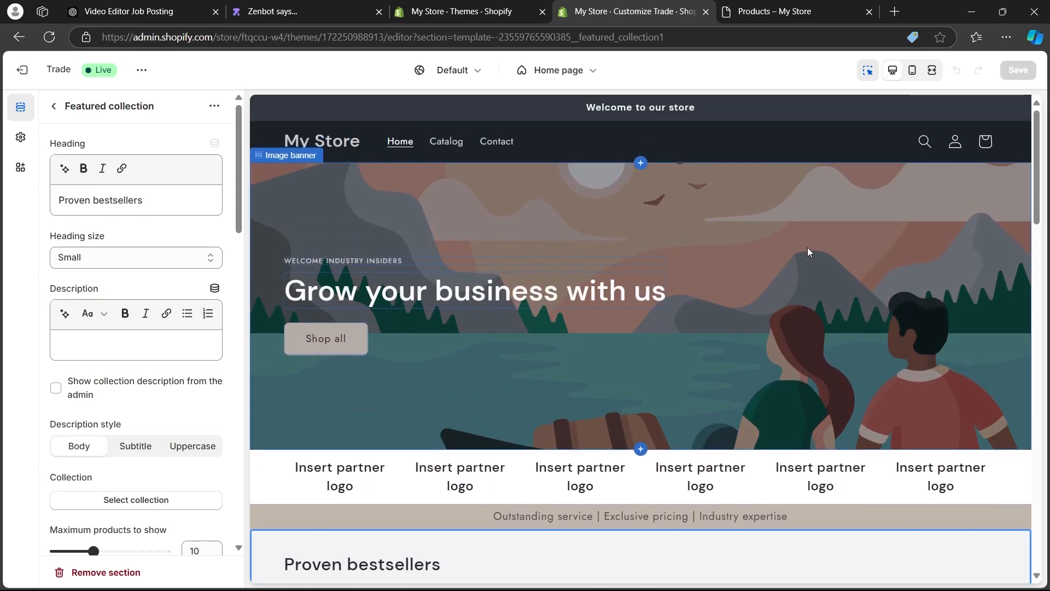
{"action": "left_click", "coordinate": [824, 228]}
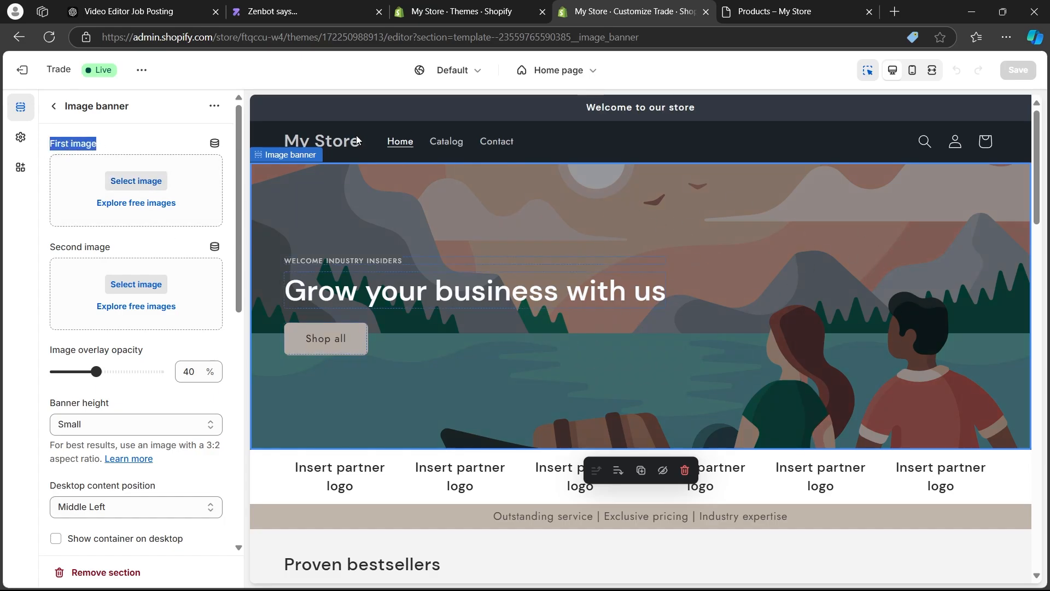
Upload the black-and-white crowd_walking_away image from the Downloads folder and use it as the image banner's first image.
{"action": "left_click", "coordinate": [135, 181]}
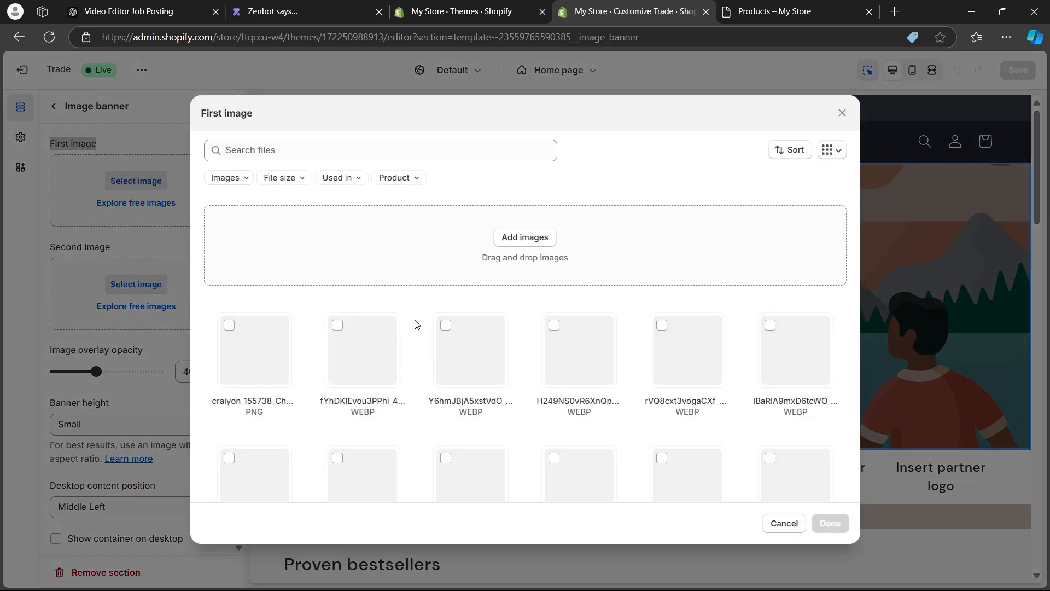
{"action": "scroll", "coordinate": [472, 279], "scroll_direction": "down", "scroll_amount": 4}
{"action": "scroll", "coordinate": [472, 278], "scroll_direction": "down", "scroll_amount": 10}
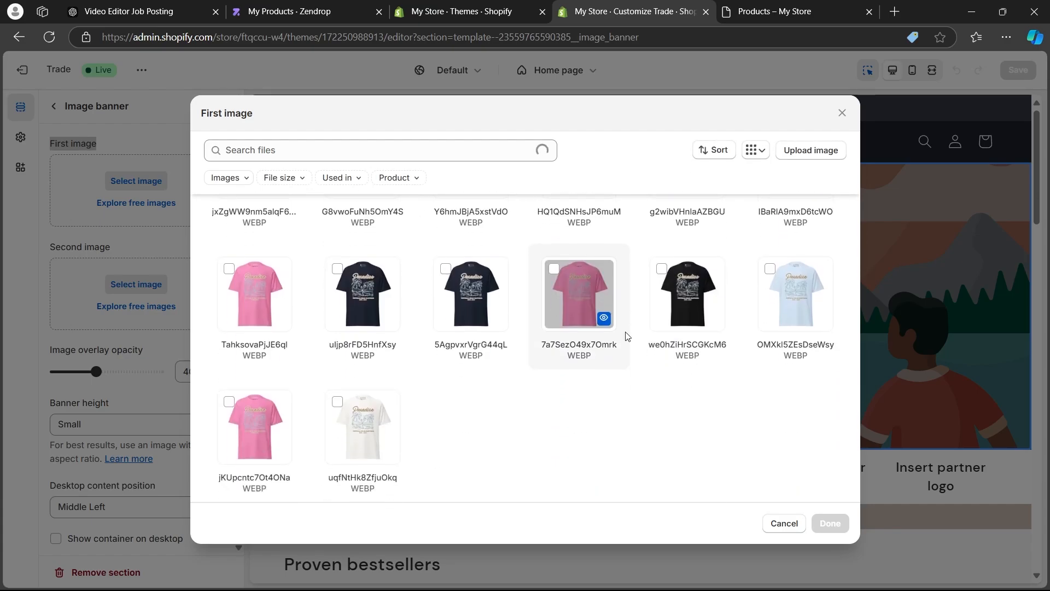
{"action": "scroll", "coordinate": [834, 223], "scroll_direction": "up", "scroll_amount": 10}
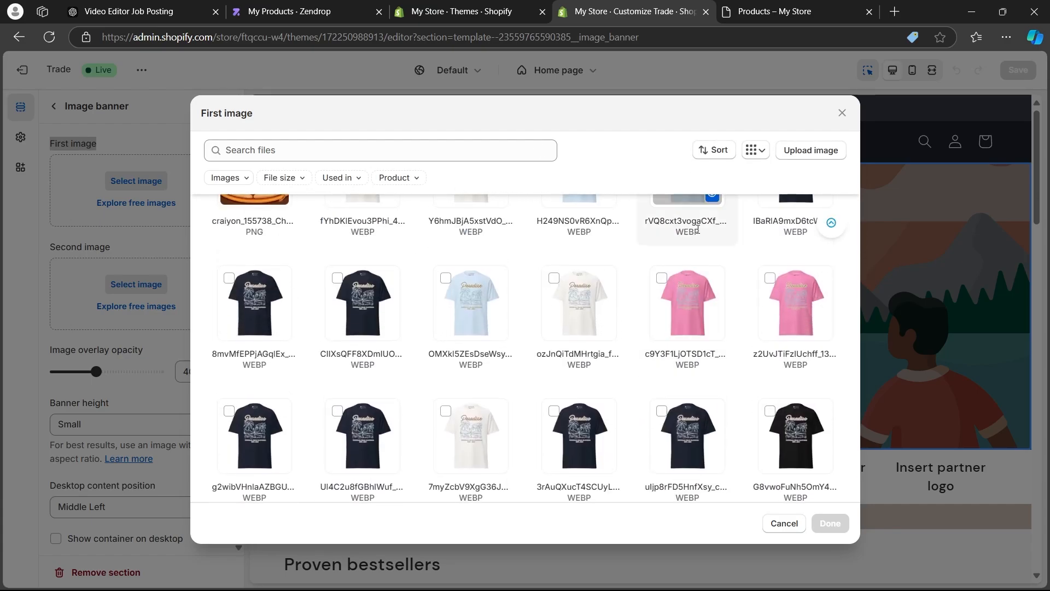
{"action": "scroll", "coordinate": [778, 211], "scroll_direction": "up", "scroll_amount": 1}
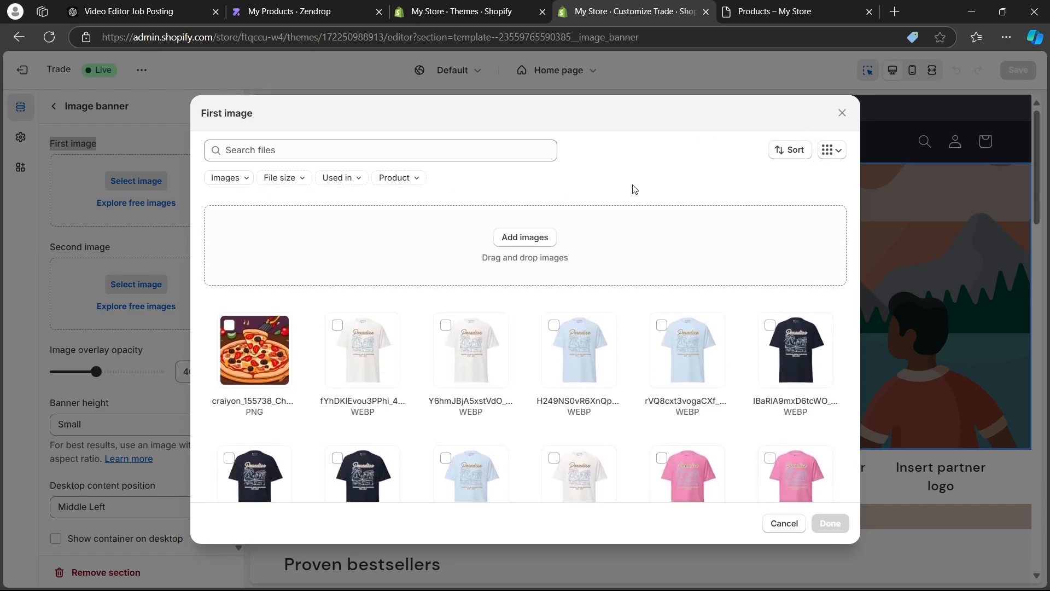
{"action": "left_click", "coordinate": [540, 238]}
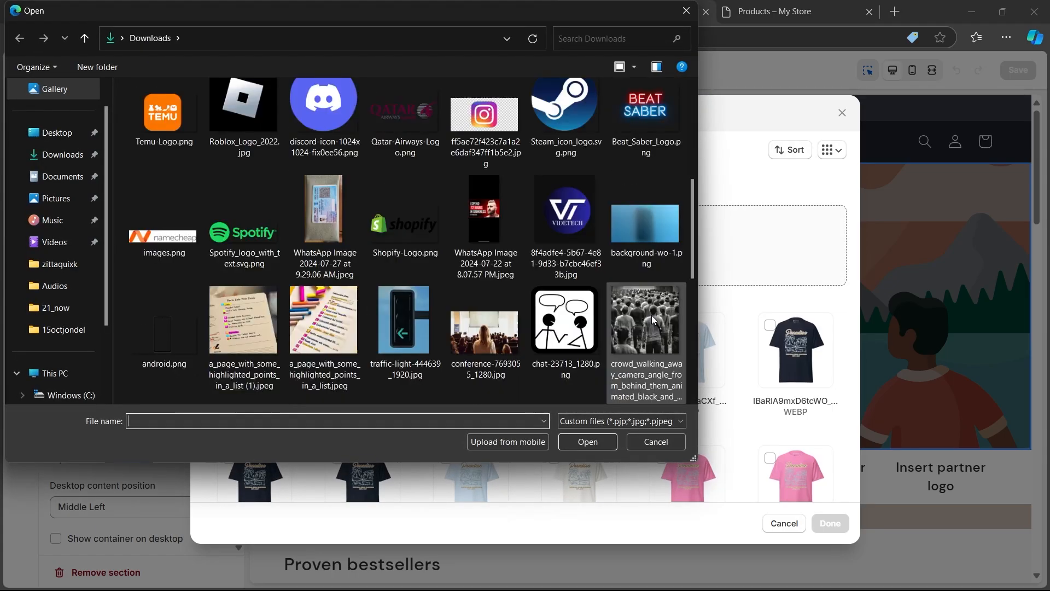
{"action": "scroll", "coordinate": [651, 221], "scroll_direction": "down", "scroll_amount": 2}
{"action": "left_click", "coordinate": [651, 220]}
{"action": "double_click", "coordinate": [650, 221]}
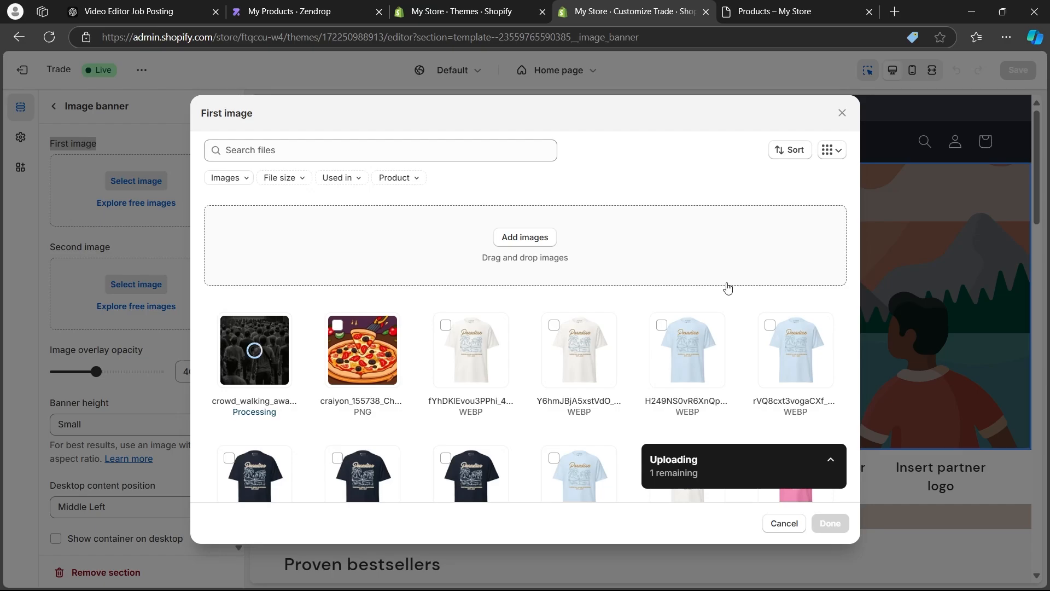
{"action": "scroll", "coordinate": [810, 355], "scroll_direction": "down", "scroll_amount": 5}
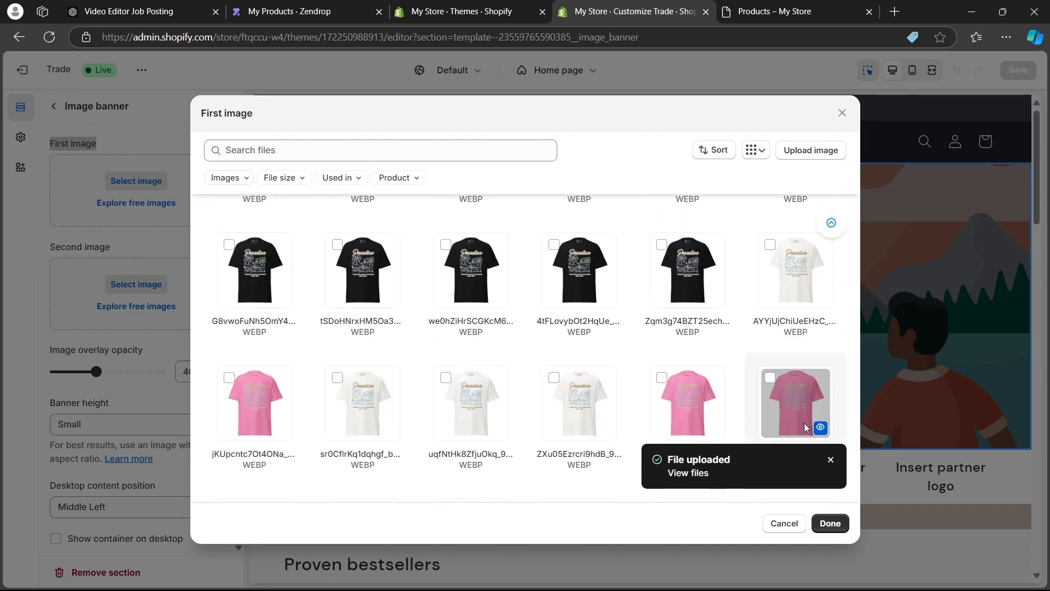
{"action": "scroll", "coordinate": [706, 427], "scroll_direction": "up", "scroll_amount": 5}
{"action": "left_click", "coordinate": [784, 523]}
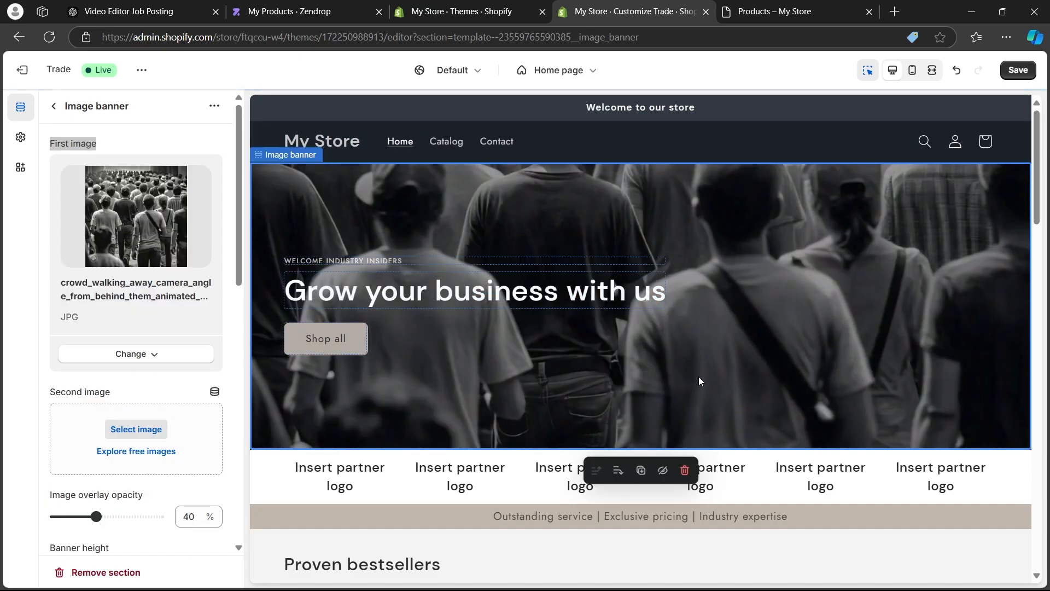
Change the image banner's first button label to "buy it now".
{"action": "left_click", "coordinate": [340, 340]}
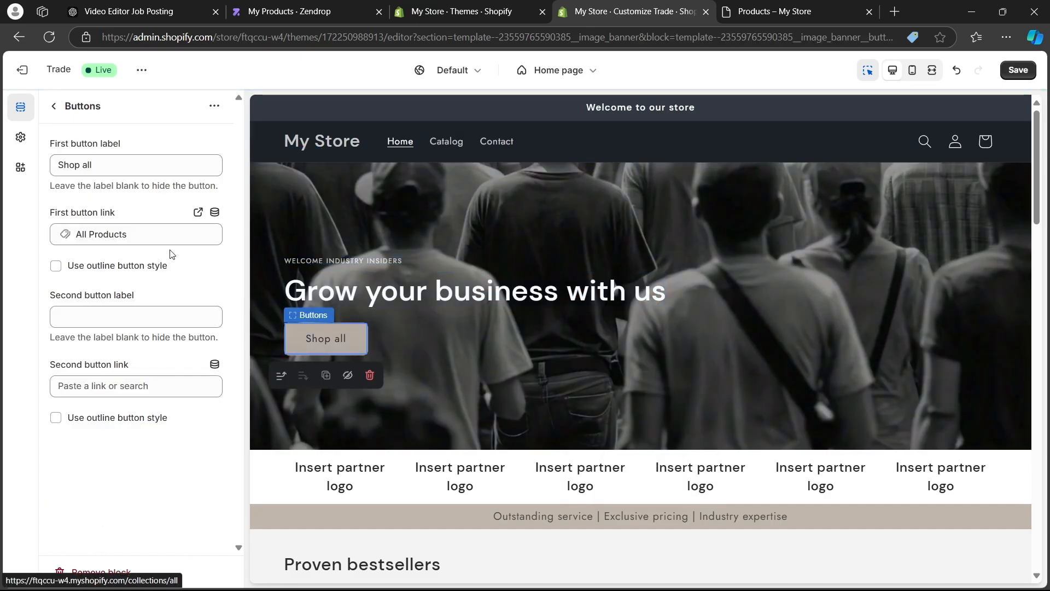
{"action": "left_click", "coordinate": [122, 164]}
{"action": "left_click_drag", "start_coordinate": [145, 162], "coordinate": [1, 167]}
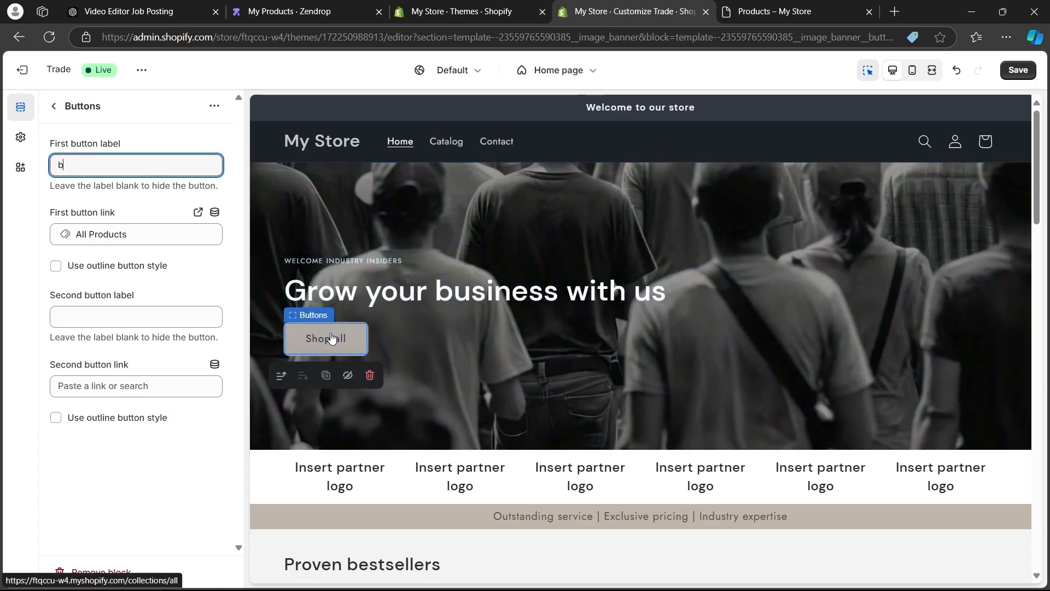
{"action": "type", "text": "buy it now"}
Inspect the heading settings of the banner's "Grow your business with us" text, ending with the image banner selected.
{"action": "left_click", "coordinate": [455, 293]}
{"action": "left_click", "coordinate": [387, 295]}
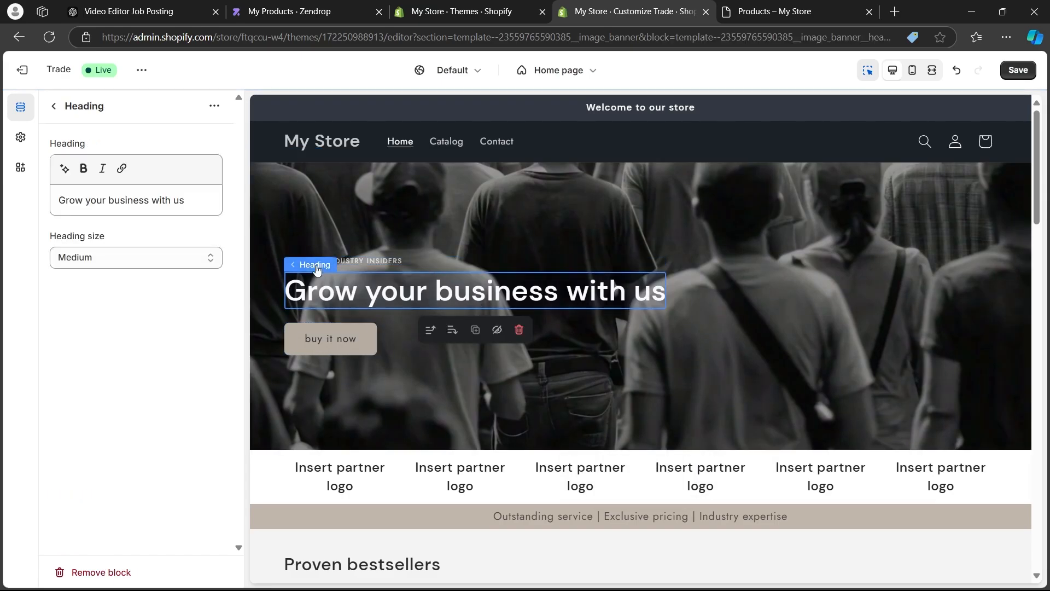
{"action": "triple_click", "coordinate": [177, 199]}
{"action": "left_click", "coordinate": [681, 399]}
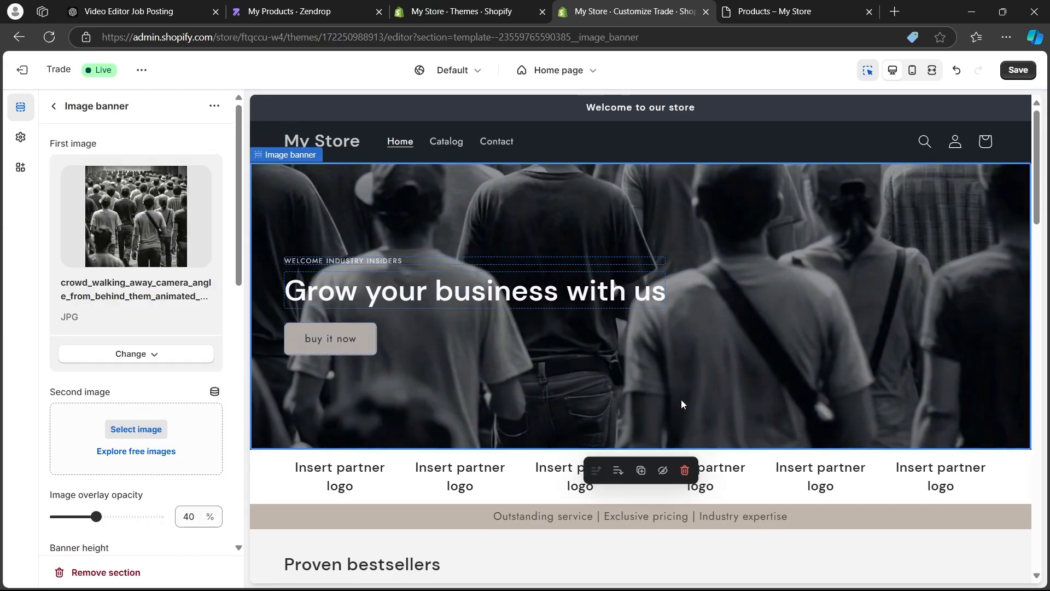
Remove the Proven bestsellers featured collection section from the home page.
{"action": "scroll", "coordinate": [695, 377], "scroll_direction": "down", "scroll_amount": 4}
{"action": "scroll", "coordinate": [707, 352], "scroll_direction": "down", "scroll_amount": 3}
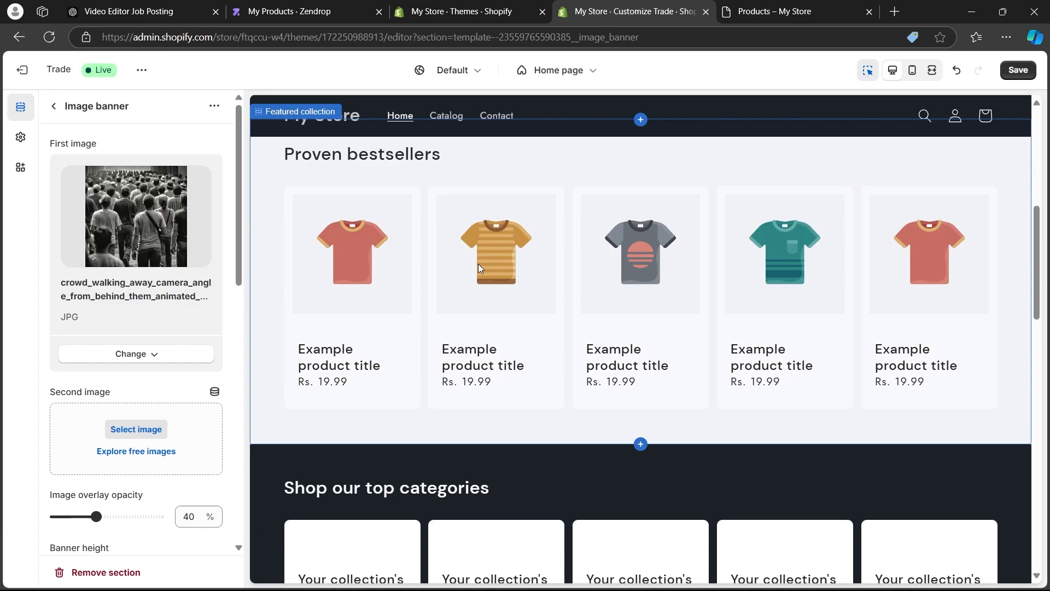
{"action": "left_click", "coordinate": [422, 251]}
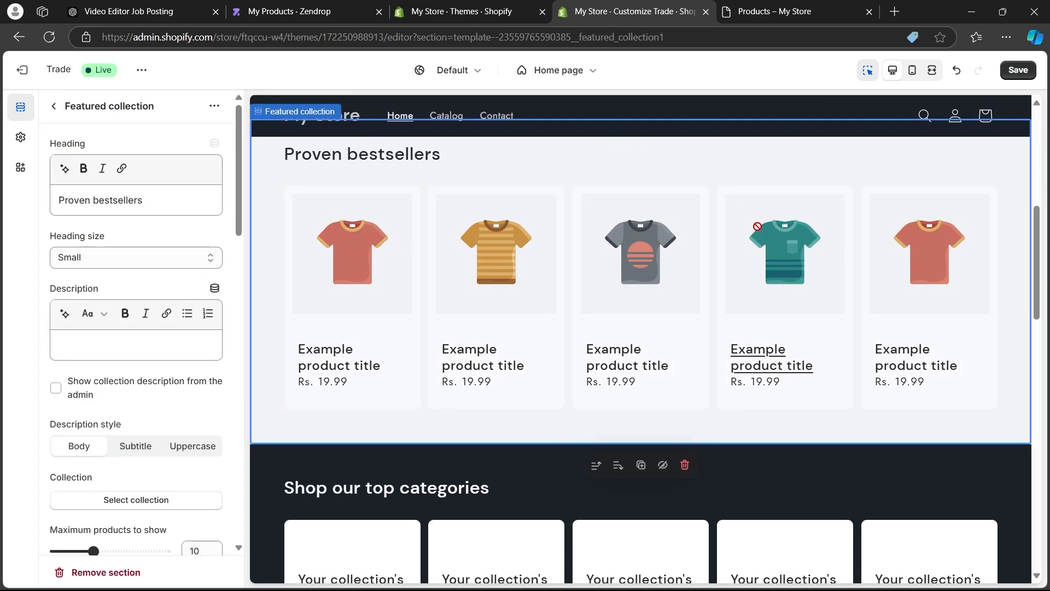
{"action": "scroll", "coordinate": [493, 283], "scroll_direction": "down", "scroll_amount": 6}
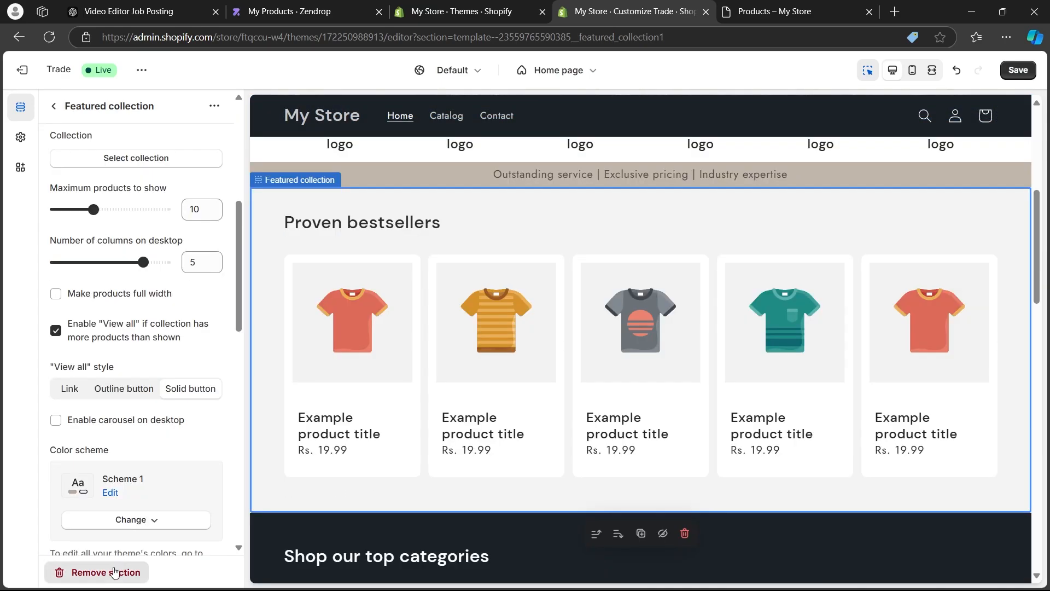
{"action": "left_click", "coordinate": [115, 572]}
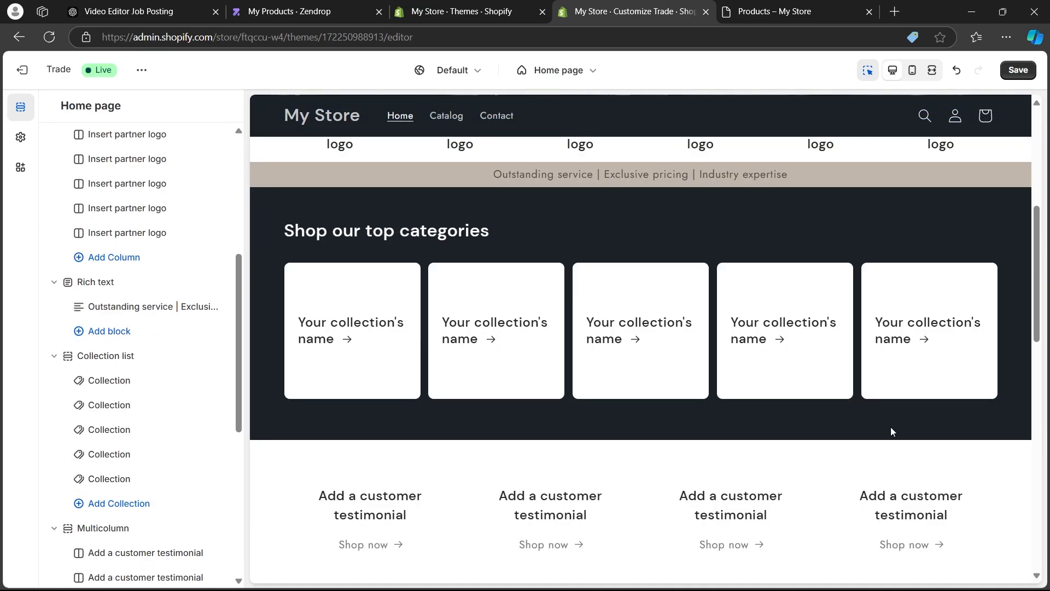
Remove the multicolumn section holding the partner logo placeholders beneath the image banner.
{"action": "scroll", "coordinate": [735, 181], "scroll_direction": "up", "scroll_amount": 5}
{"action": "scroll", "coordinate": [787, 323], "scroll_direction": "down", "scroll_amount": 3}
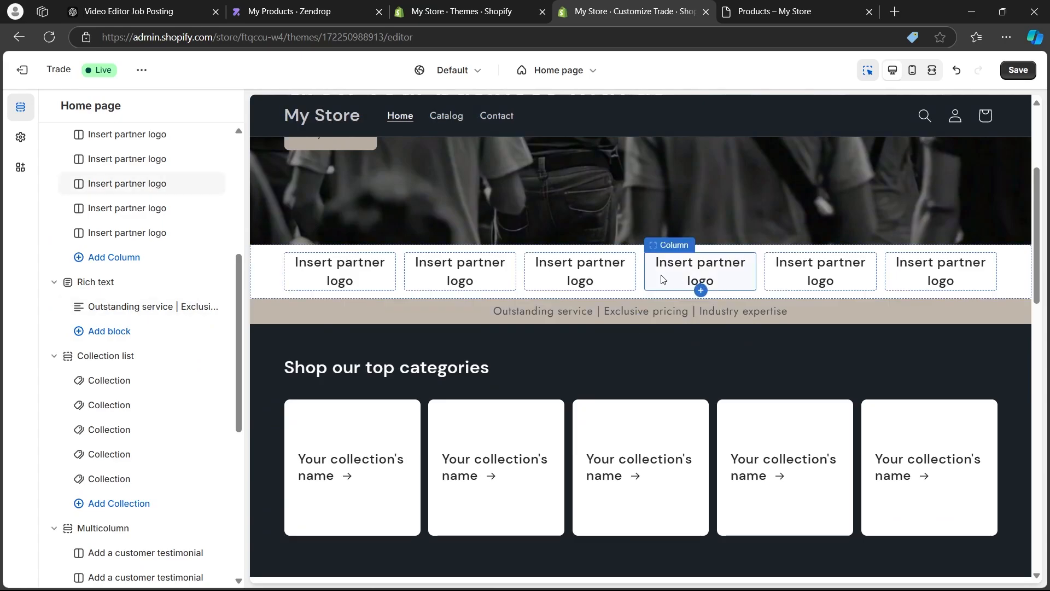
{"action": "scroll", "coordinate": [535, 335], "scroll_direction": "up", "scroll_amount": 1}
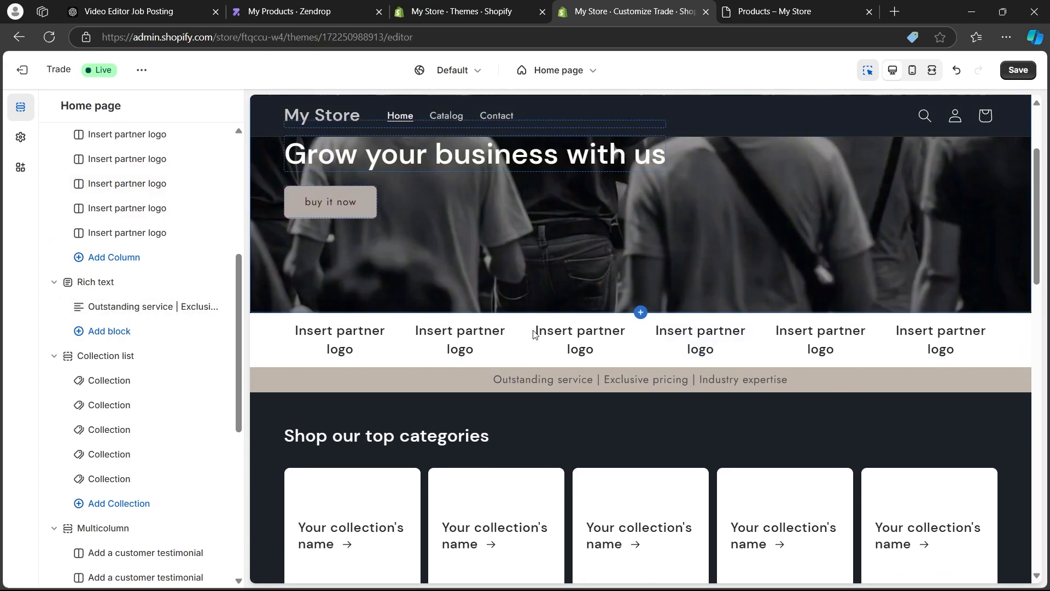
{"action": "left_click", "coordinate": [269, 345]}
{"action": "left_click", "coordinate": [110, 572]}
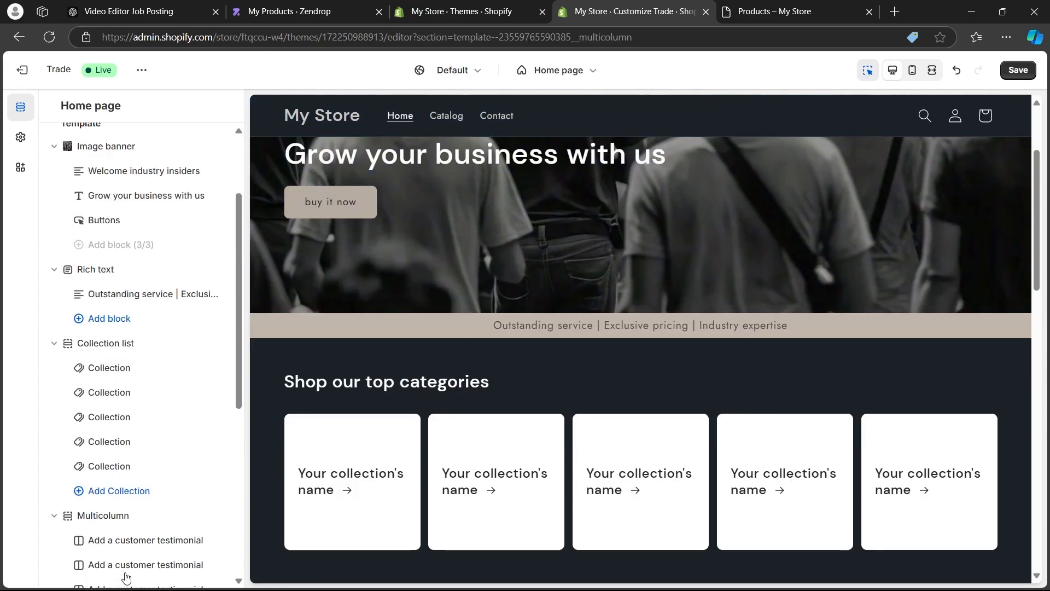
Remove the rich text section reading "Outstanding service | Exclusive pricing | Industry expertise" from the home page.
{"action": "left_click", "coordinate": [590, 327]}
{"action": "left_click", "coordinate": [359, 326]}
{"action": "scroll", "coordinate": [137, 492], "scroll_direction": "down", "scroll_amount": 2}
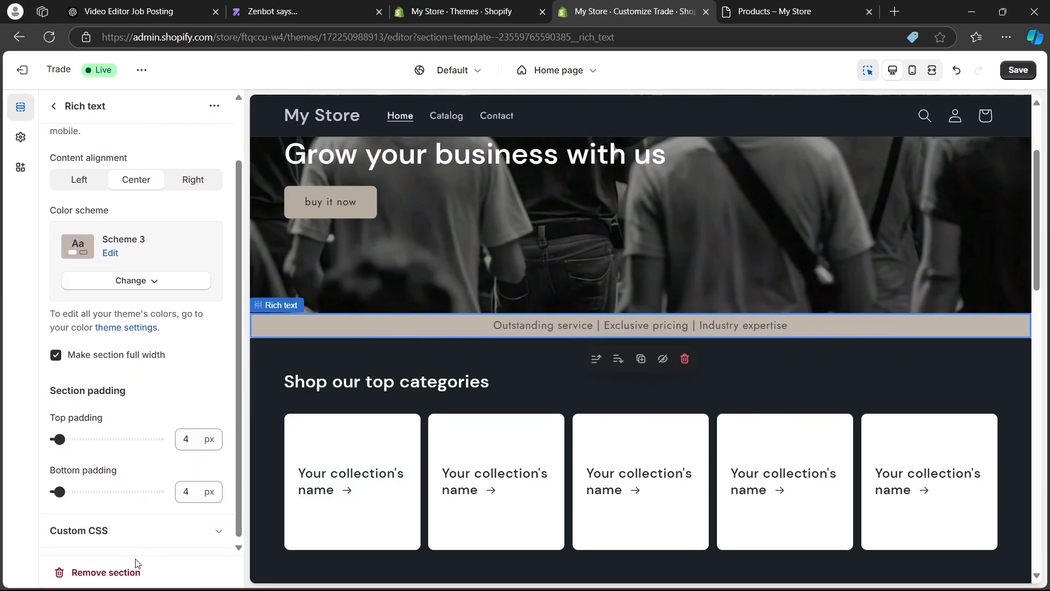
{"action": "left_click", "coordinate": [138, 570]}
{"action": "scroll", "coordinate": [717, 369], "scroll_direction": "down", "scroll_amount": 4}
{"action": "scroll", "coordinate": [717, 369], "scroll_direction": "up", "scroll_amount": 5}
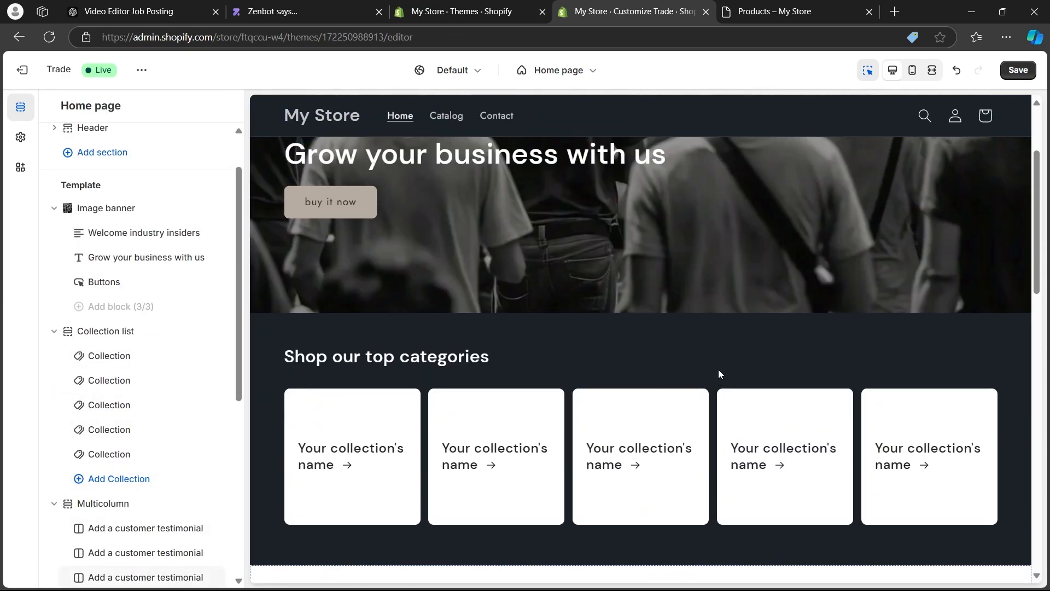
Set the color scheme of the New arrivals featured collection to Scheme 4.
{"action": "scroll", "coordinate": [589, 381], "scroll_direction": "down", "scroll_amount": 10}
{"action": "left_click", "coordinate": [595, 286]}
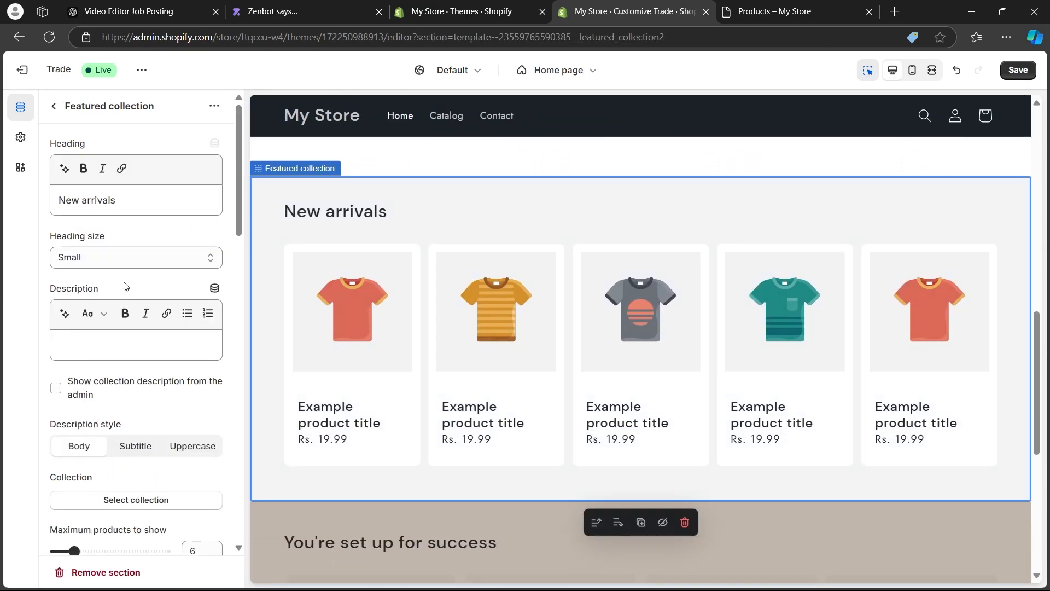
{"action": "scroll", "coordinate": [126, 288], "scroll_direction": "down", "scroll_amount": 8}
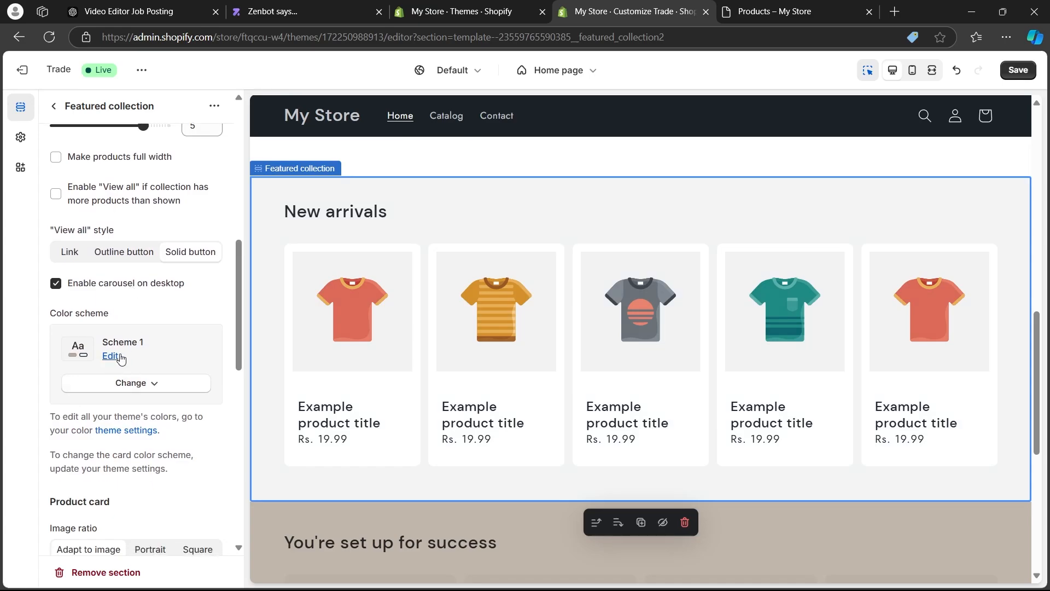
{"action": "left_click", "coordinate": [127, 383]}
{"action": "left_click", "coordinate": [134, 535]}
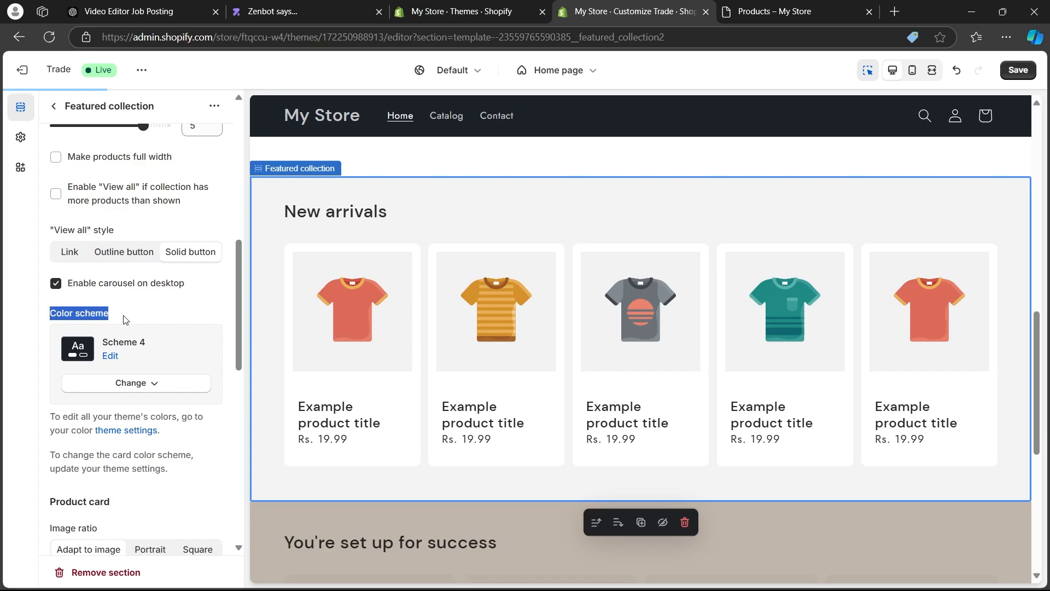
Edit Scheme 4 to use the light blue background color #57ADFF.
{"action": "left_click", "coordinate": [109, 357]}
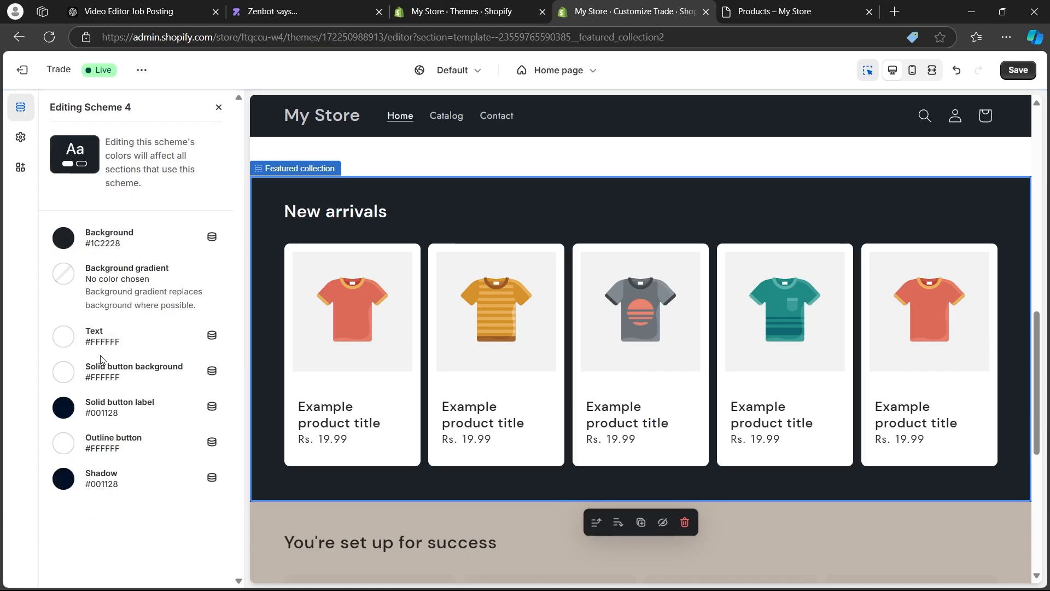
{"action": "left_click", "coordinate": [69, 240]}
{"action": "left_click_drag", "start_coordinate": [90, 341], "coordinate": [129, 258]}
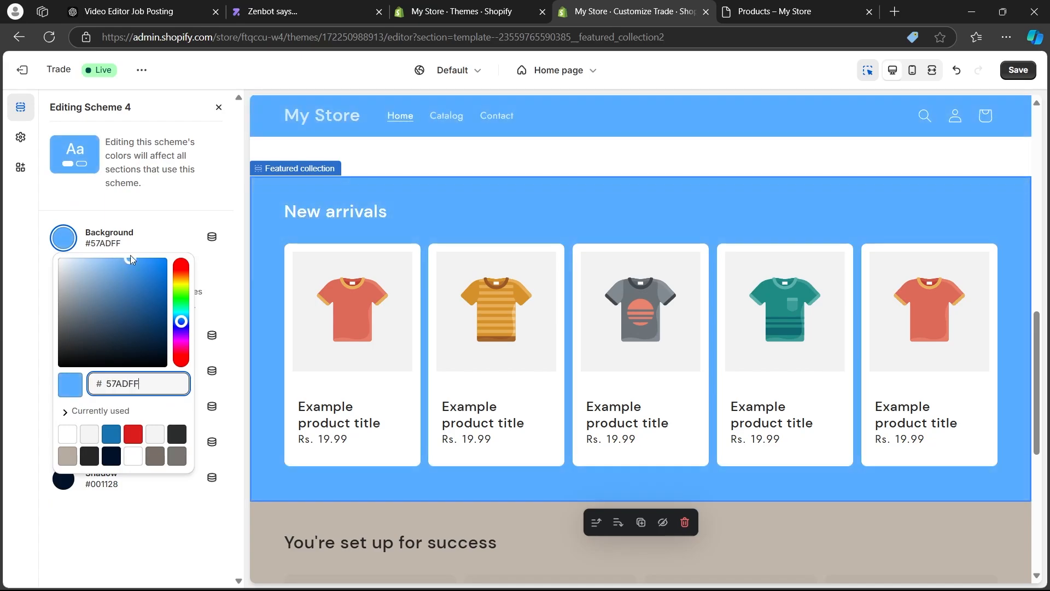
{"action": "left_click", "coordinate": [219, 107]}
Look over the home page in the mobile preview and return to the desktop preview.
{"action": "scroll", "coordinate": [582, 330], "scroll_direction": "down", "scroll_amount": 7}
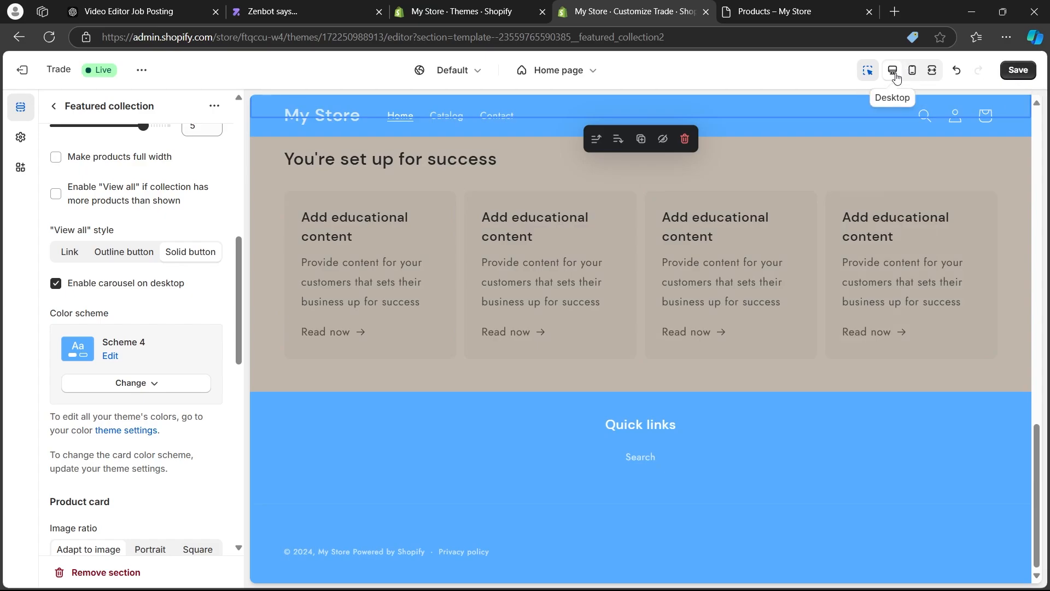
{"action": "left_click", "coordinate": [914, 70]}
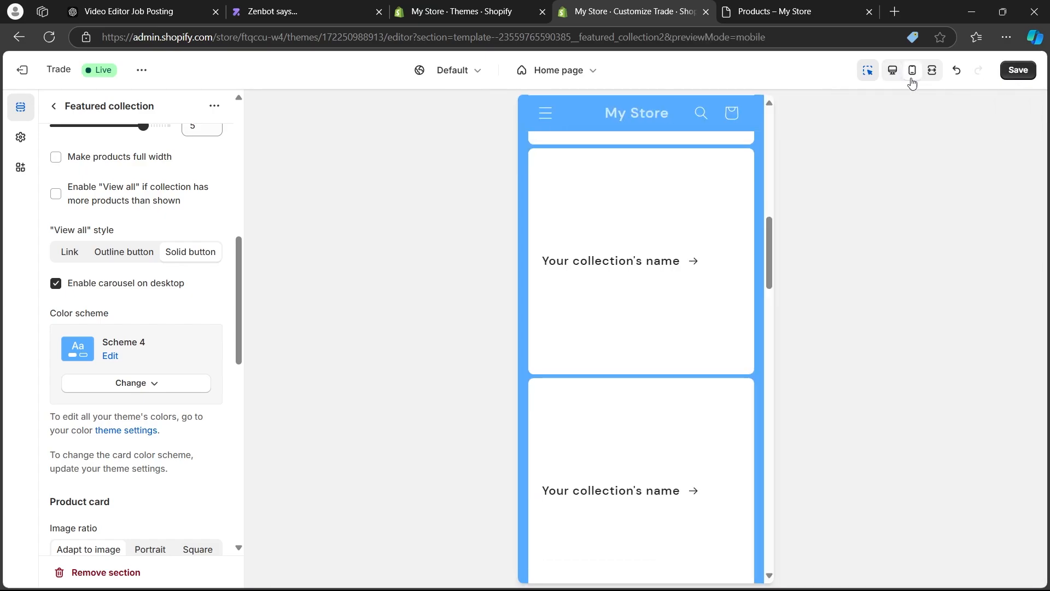
{"action": "left_click_drag", "start_coordinate": [773, 253], "coordinate": [740, 455]}
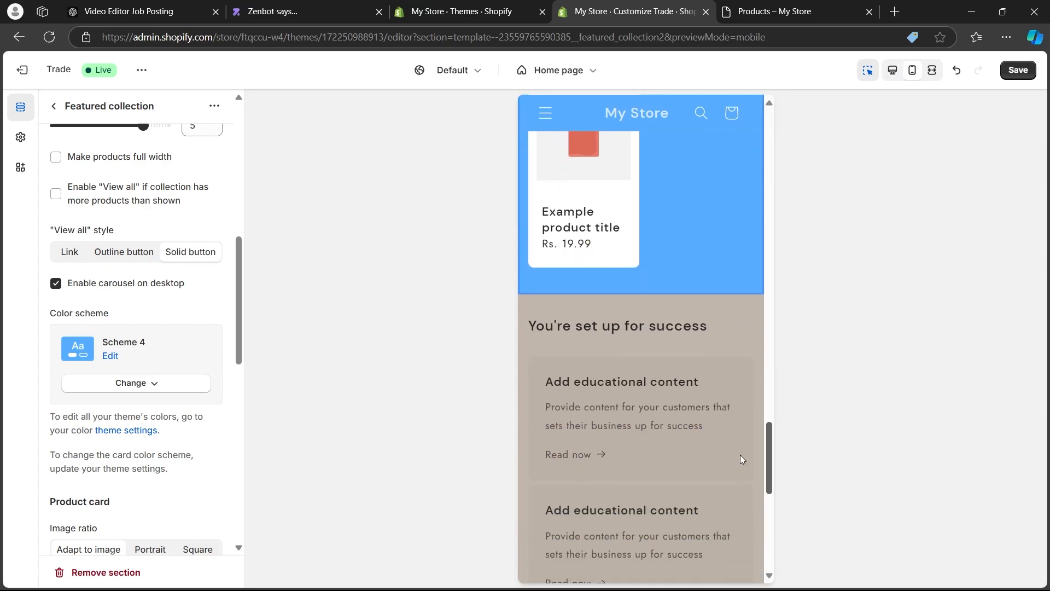
{"action": "left_click", "coordinate": [892, 70]}
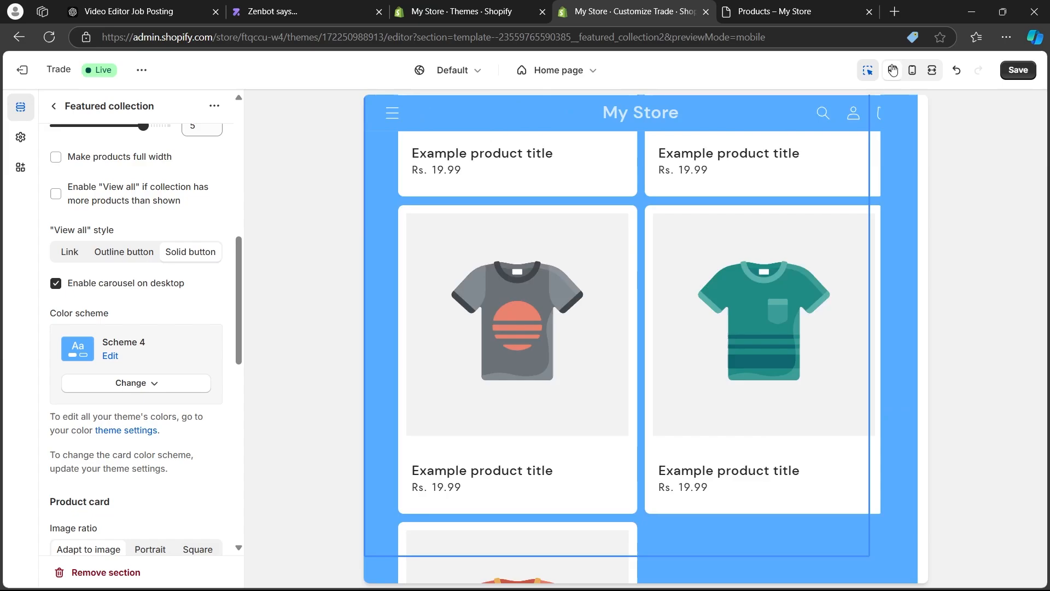
Save the theme changes and exit the theme editor.
{"action": "left_click_drag", "start_coordinate": [1037, 471], "coordinate": [1037, 136]}
{"action": "left_click", "coordinate": [1019, 71]}
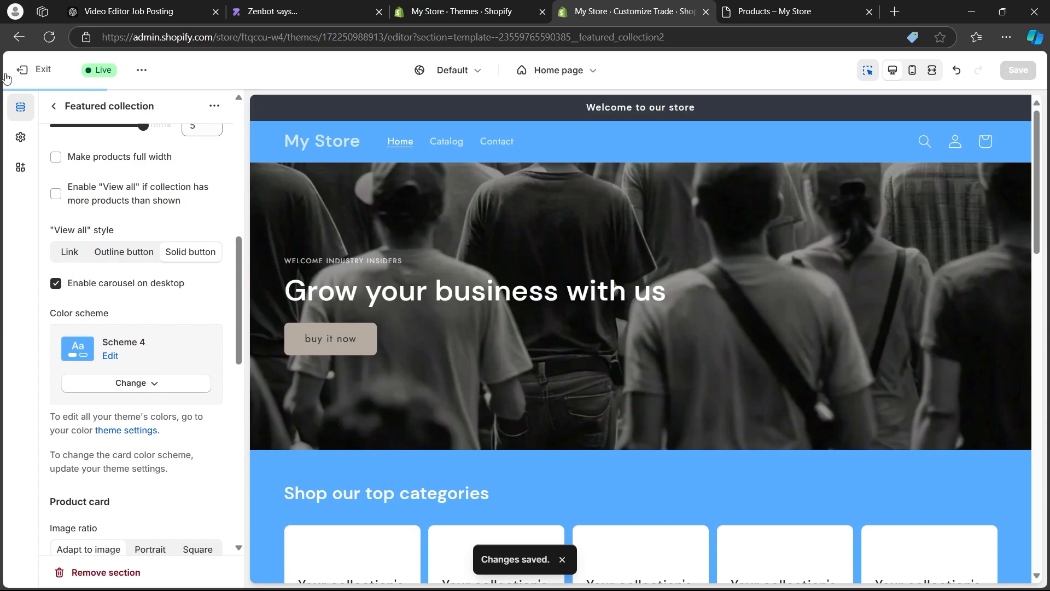
{"action": "left_click", "coordinate": [30, 69]}
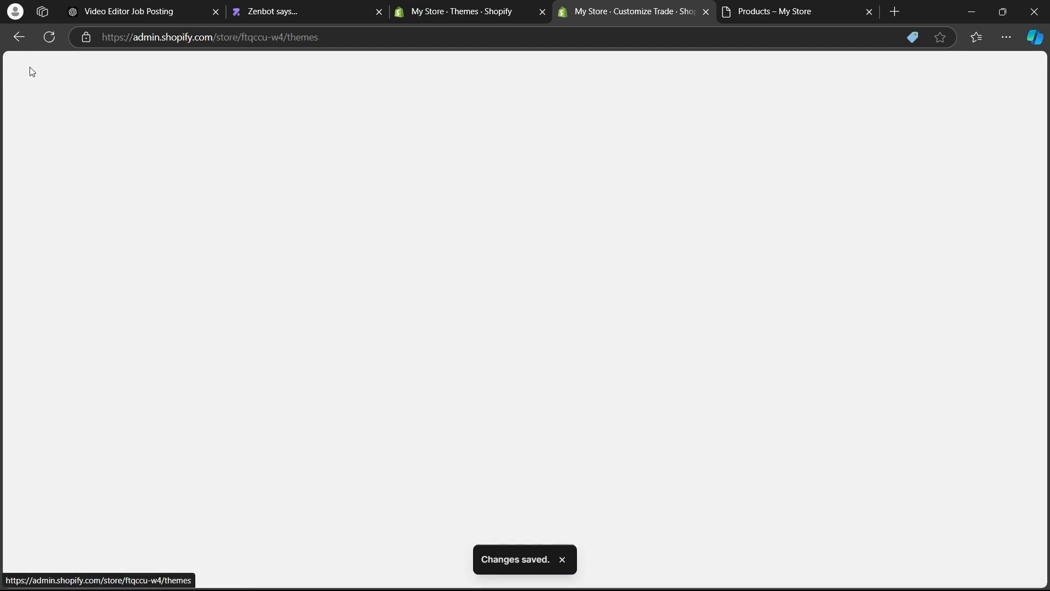
Open the live online store in a new tab, close the old Products storefront tab and look over the customized home page.
{"action": "left_click", "coordinate": [148, 288]}
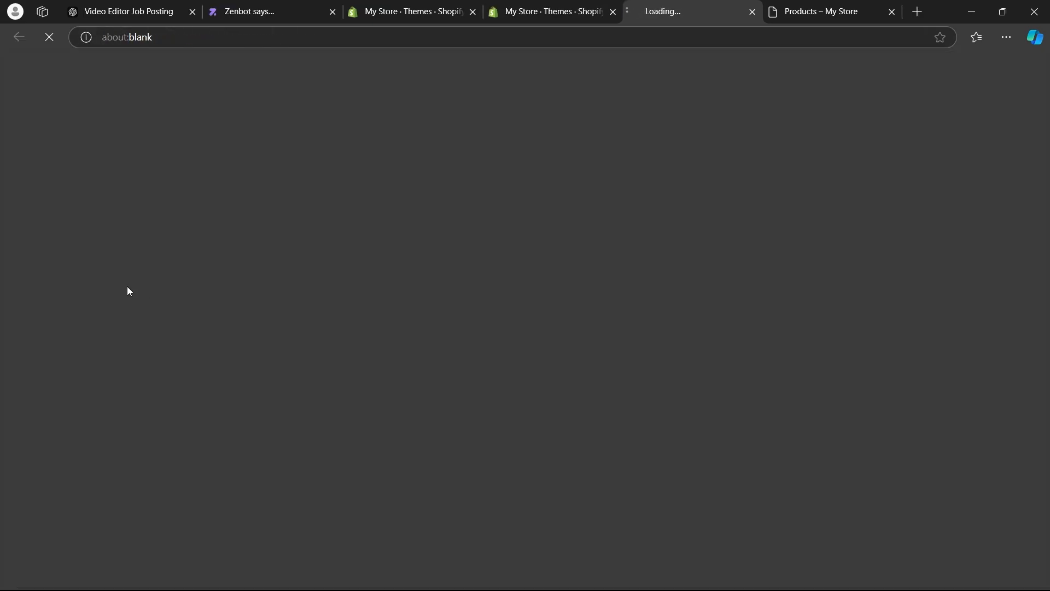
{"action": "left_click", "coordinate": [893, 12]}
{"action": "middle_click", "coordinate": [38, 186]}
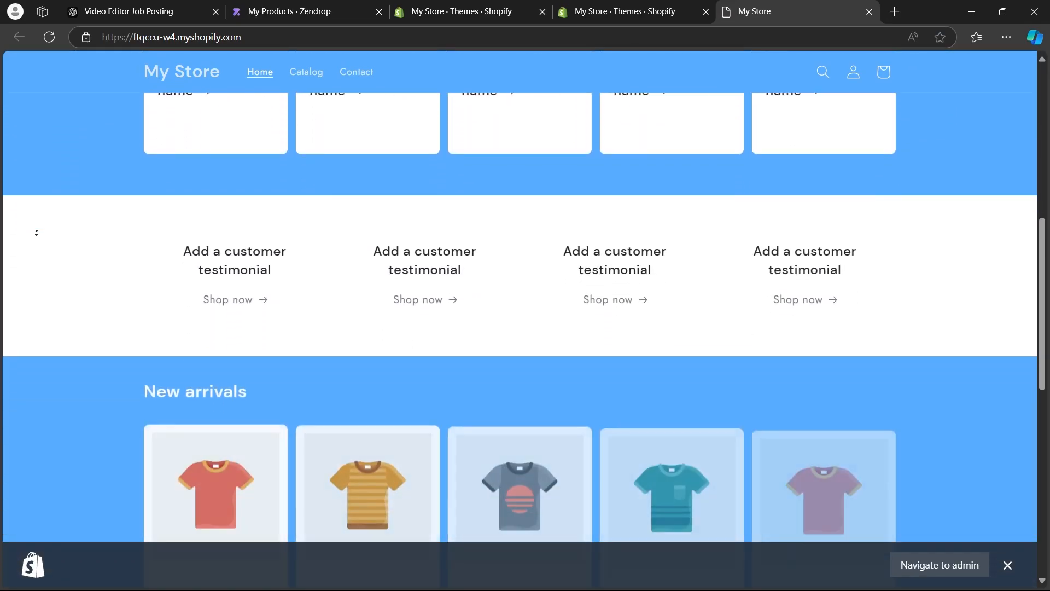
{"action": "middle_click", "coordinate": [52, 244]}
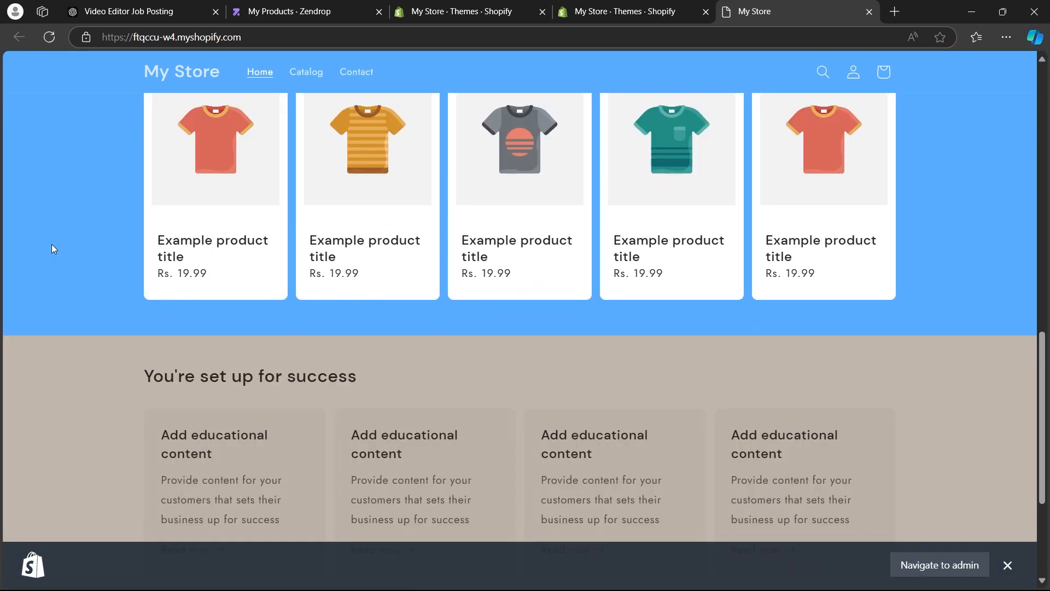
{"action": "scroll", "coordinate": [124, 219], "scroll_direction": "up", "scroll_amount": 8}
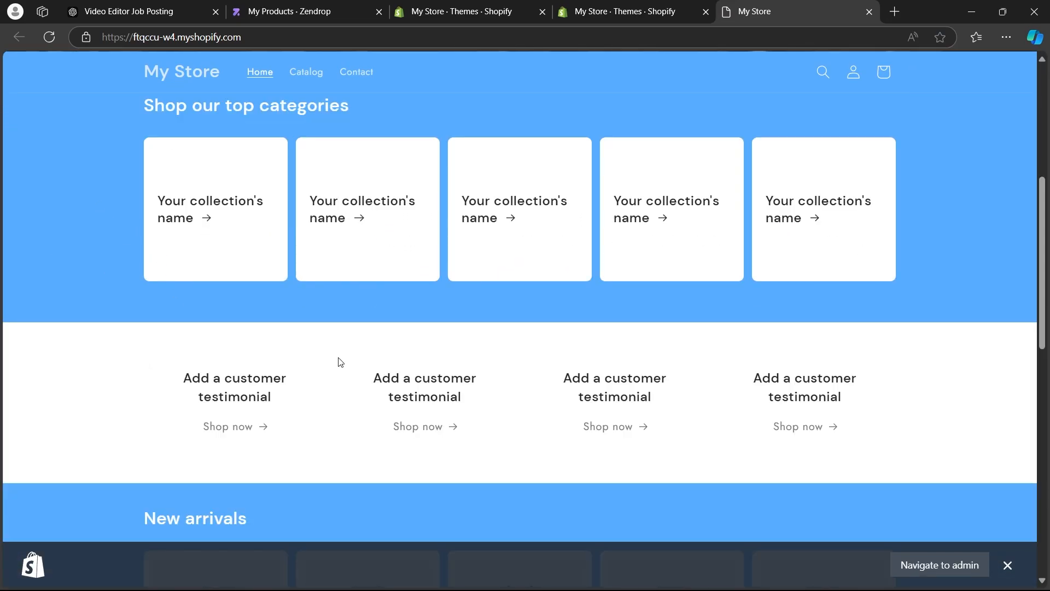
Return from the storefront to the store admin's Themes page and look through the current theme, theme library and popular free themes.
{"action": "scroll", "coordinate": [94, 356], "scroll_direction": "up", "scroll_amount": 6}
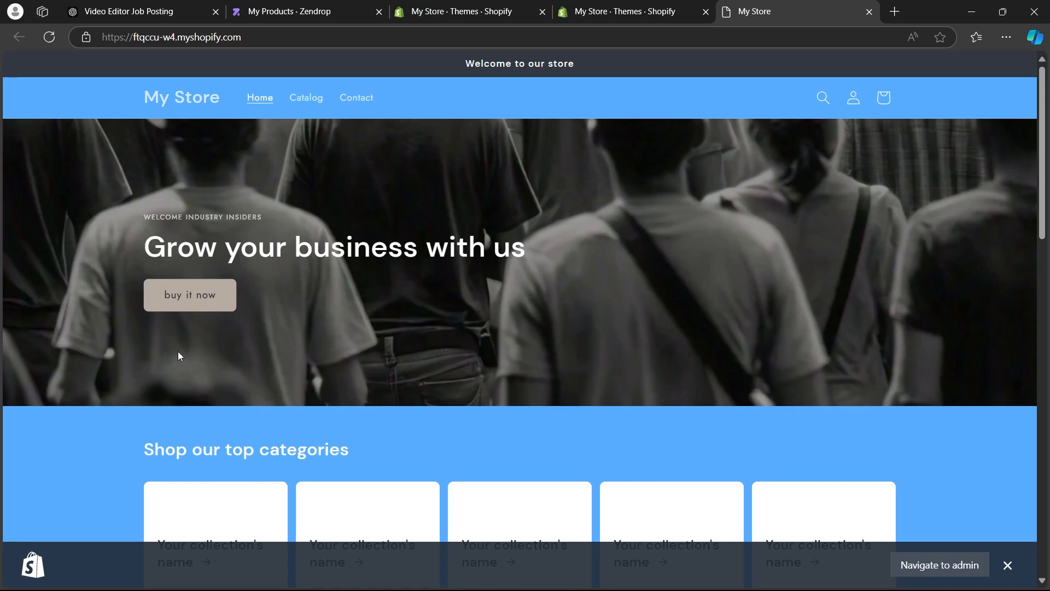
{"action": "left_click", "coordinate": [623, 11]}
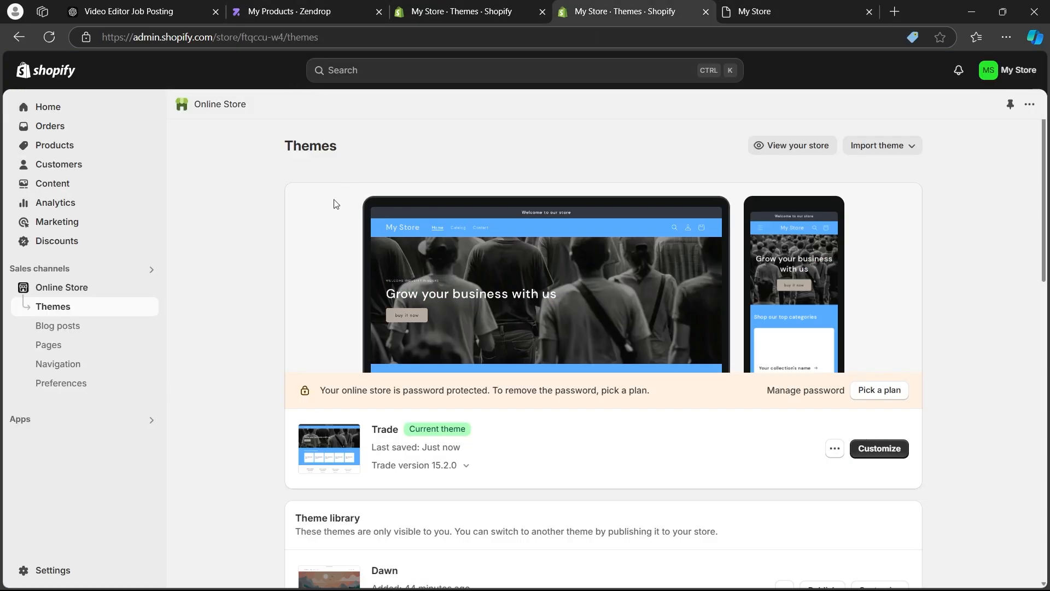
{"action": "scroll", "coordinate": [245, 185], "scroll_direction": "down", "scroll_amount": 2}
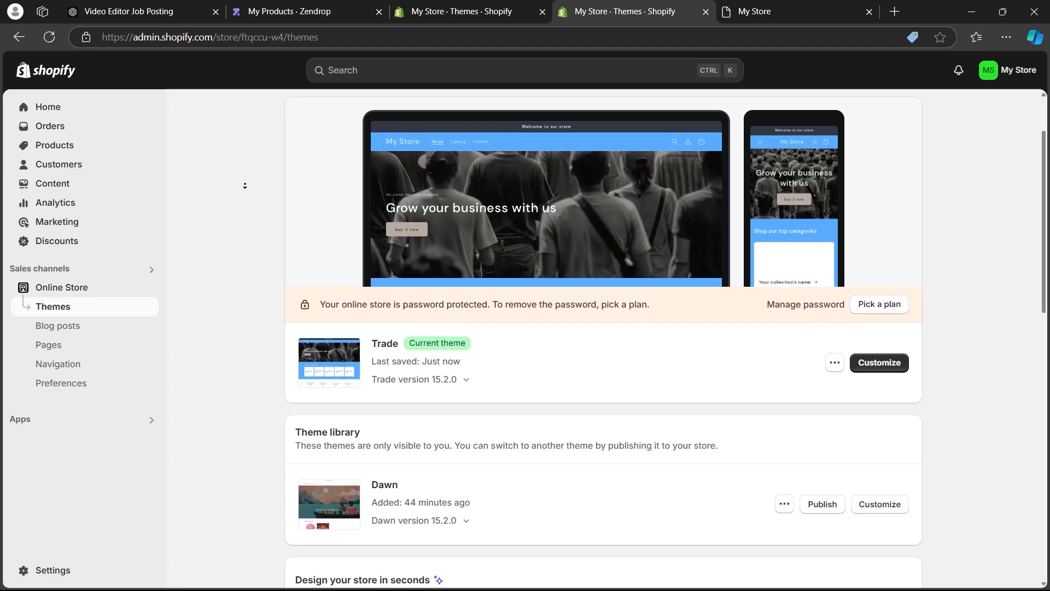
{"action": "scroll", "coordinate": [245, 186], "scroll_direction": "down", "scroll_amount": 2}
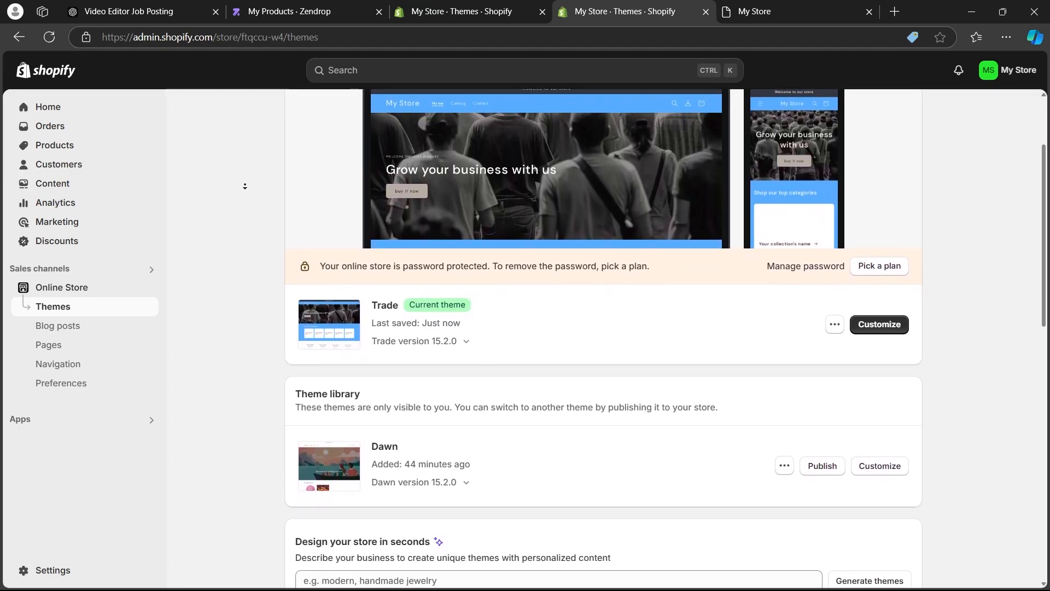
{"action": "scroll", "coordinate": [245, 186], "scroll_direction": "down", "scroll_amount": 2}
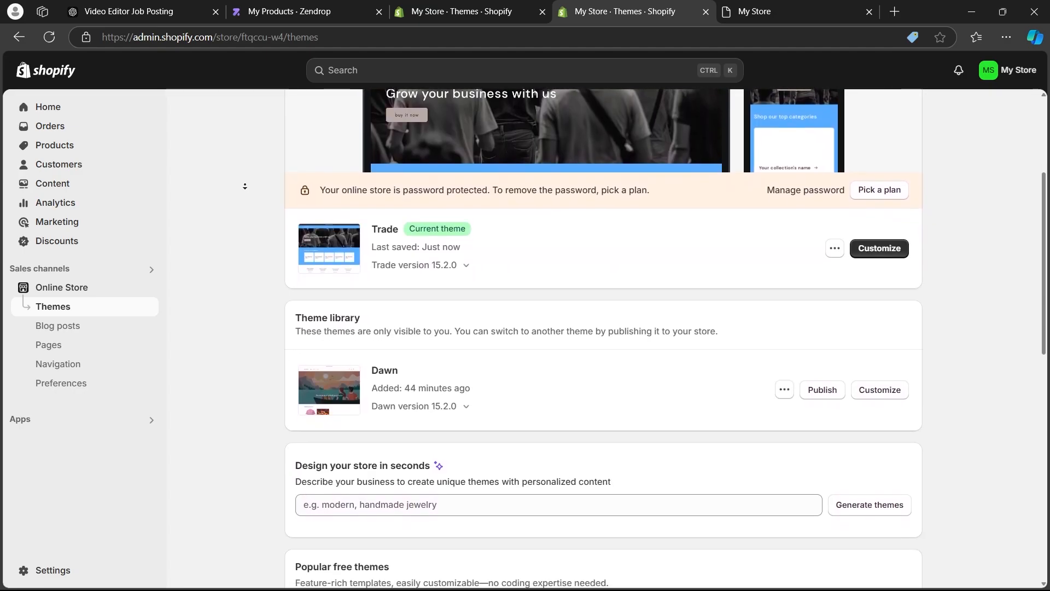
{"action": "scroll", "coordinate": [244, 186], "scroll_direction": "down", "scroll_amount": 1}
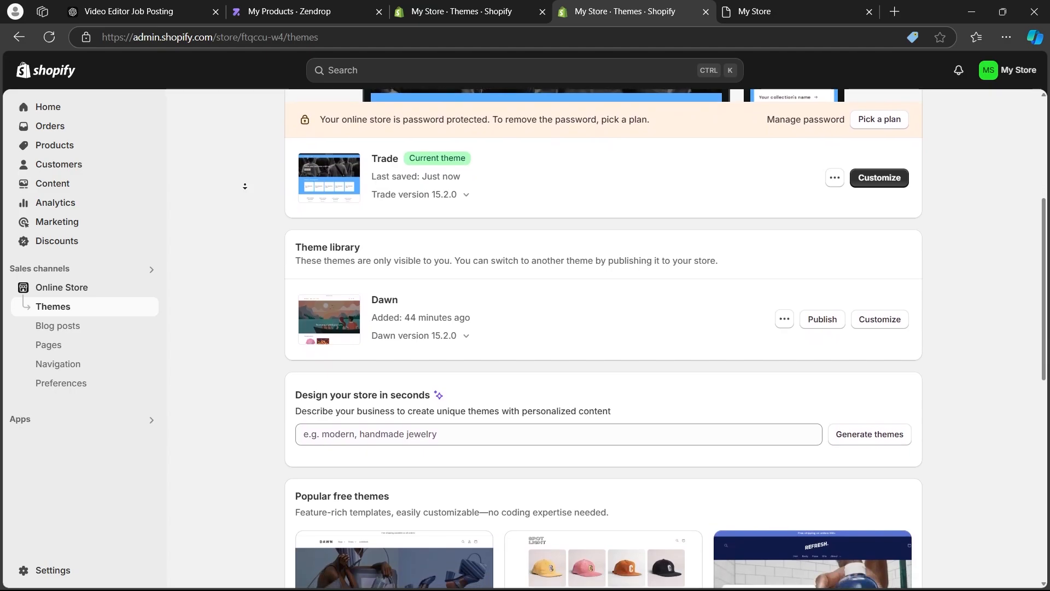
{"action": "scroll", "coordinate": [245, 186], "scroll_direction": "down", "scroll_amount": 1}
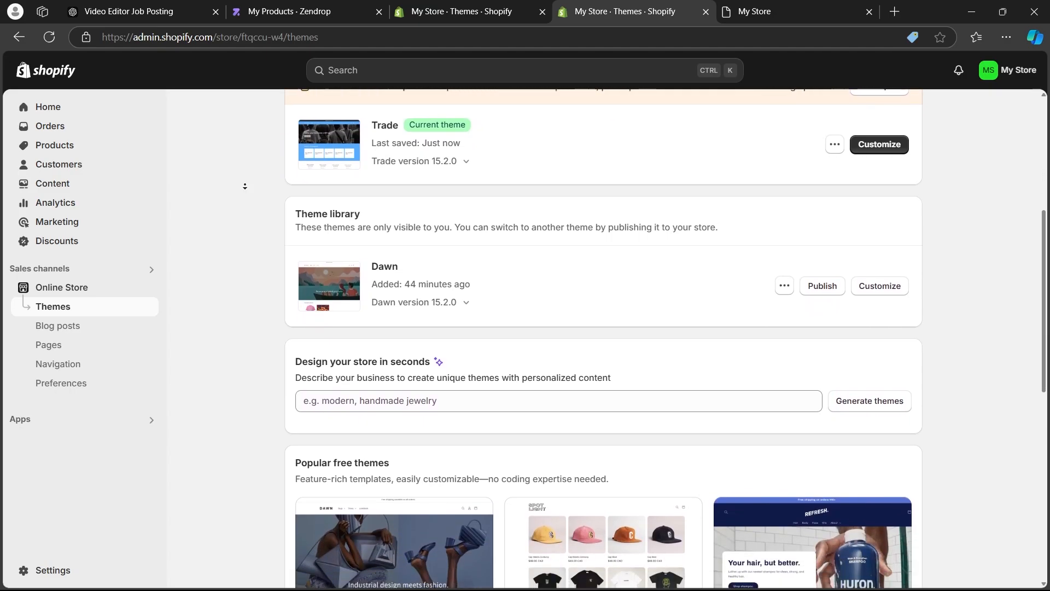
{"action": "scroll", "coordinate": [244, 186], "scroll_direction": "down", "scroll_amount": 1}
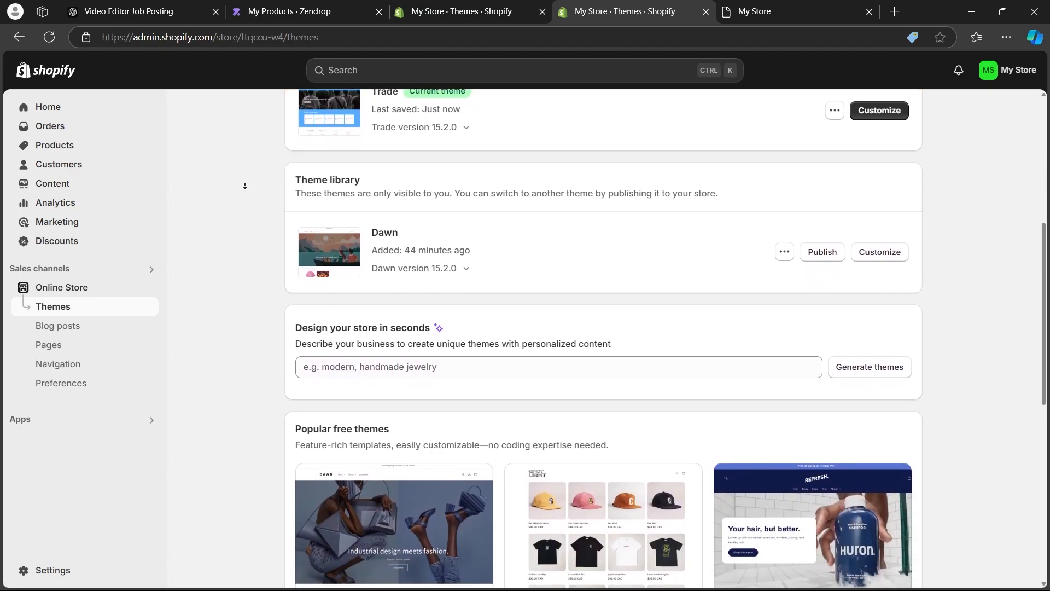